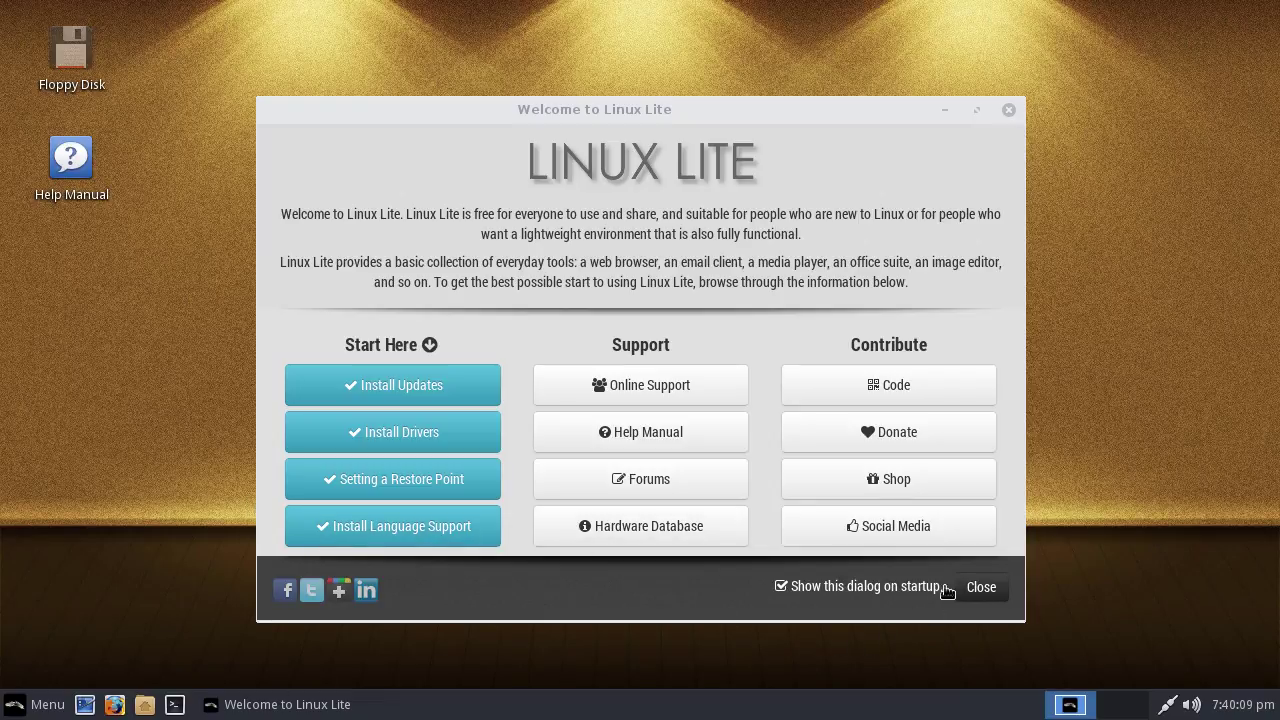
left_click(981, 588)
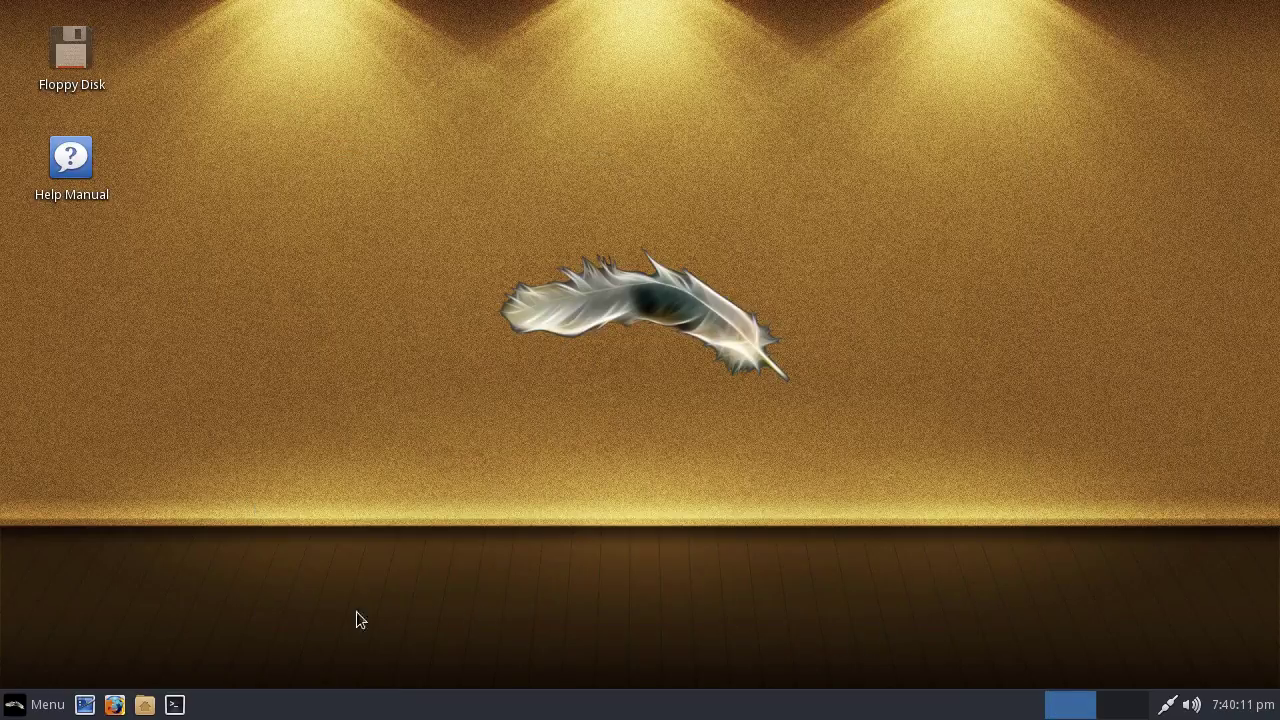
left_click(57, 706)
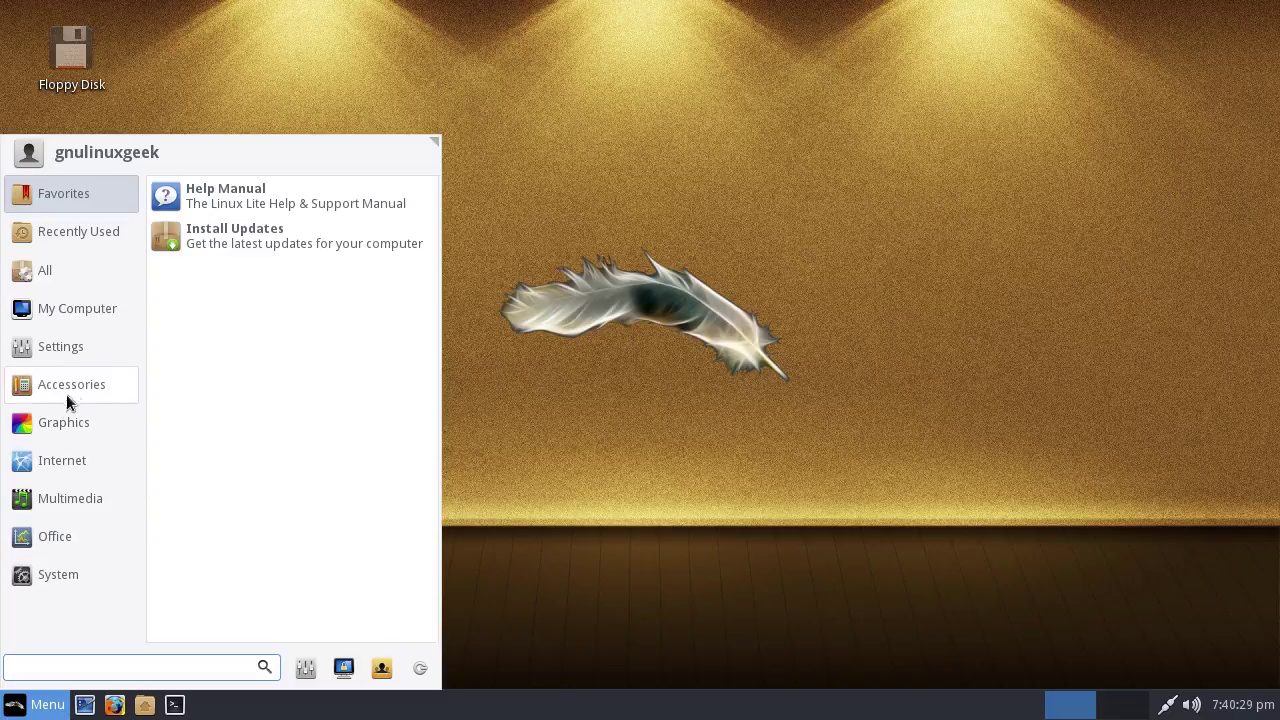
mouse_move(87, 232)
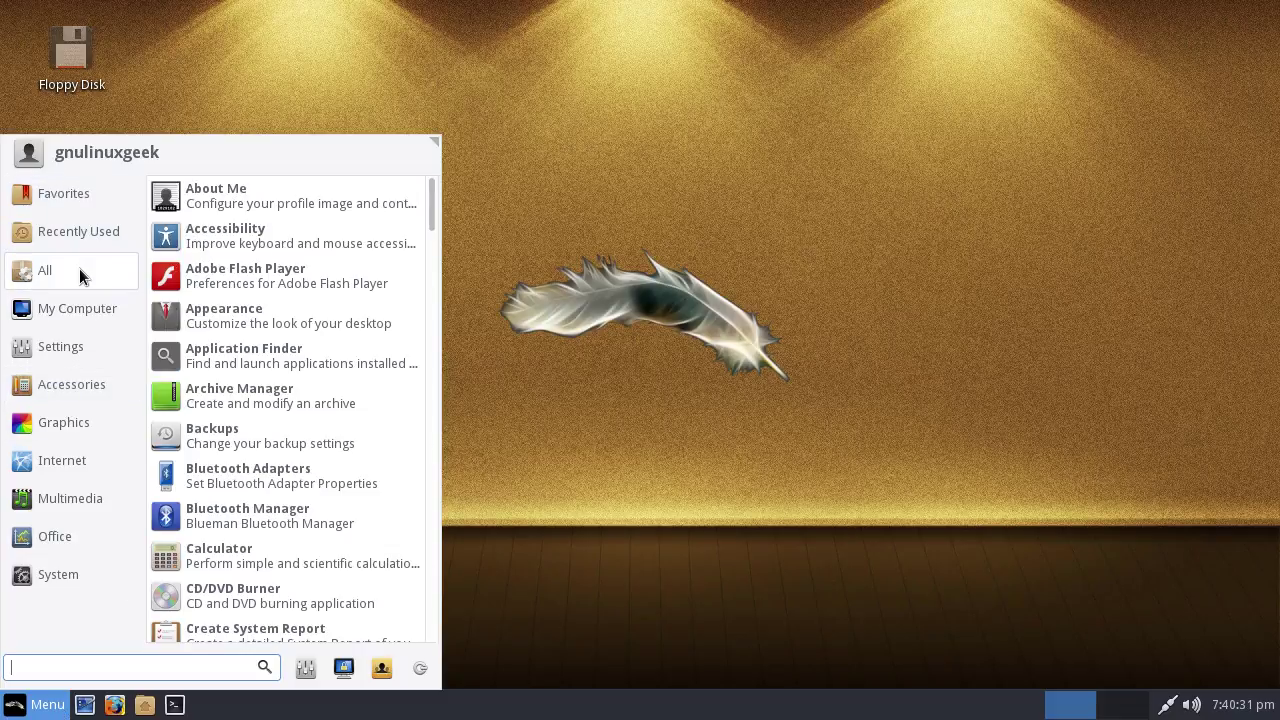
mouse_move(65, 361)
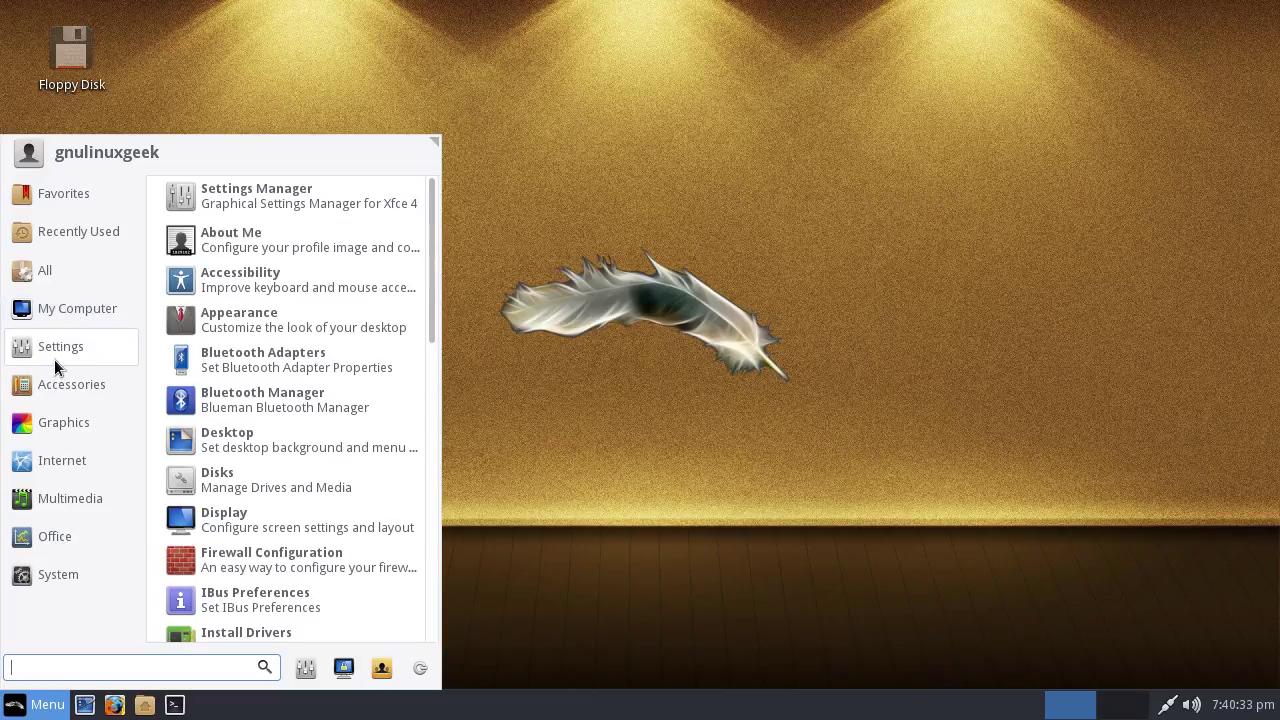
mouse_move(75, 402)
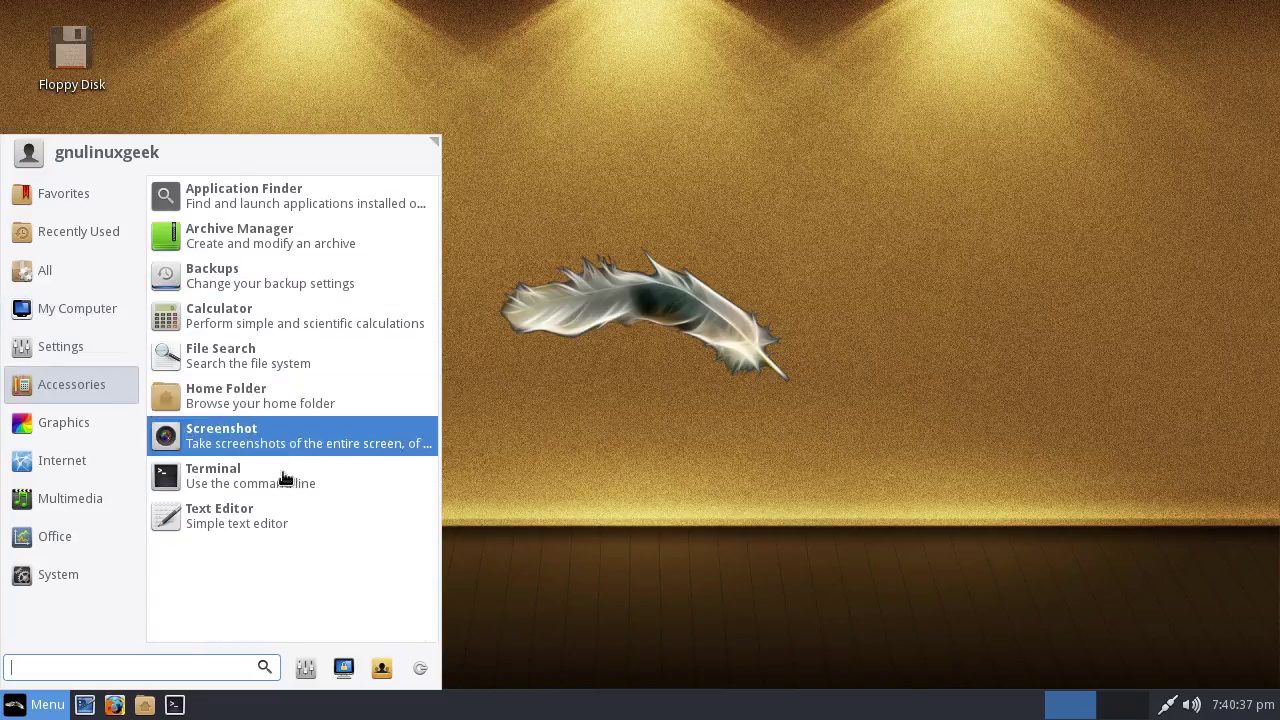
Launch Leafpad, view its Help > About box, then dismiss it
left_click(208, 522)
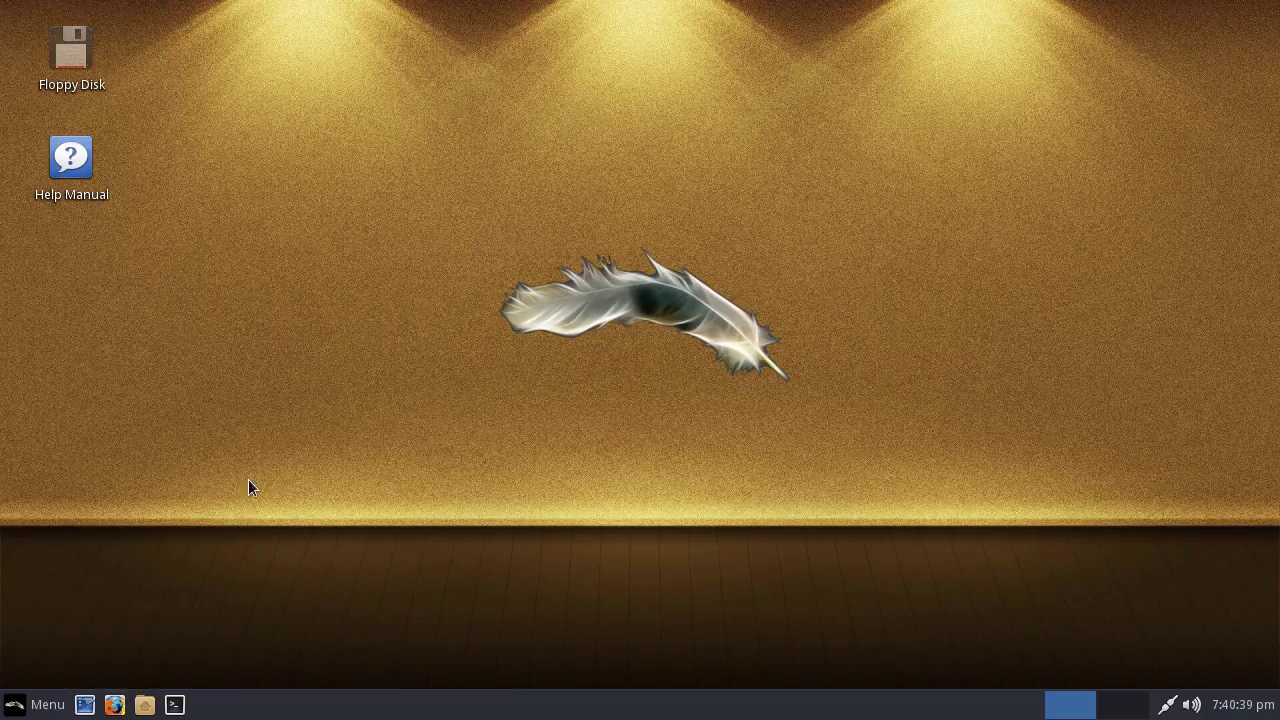
left_click(205, 39)
left_click(249, 62)
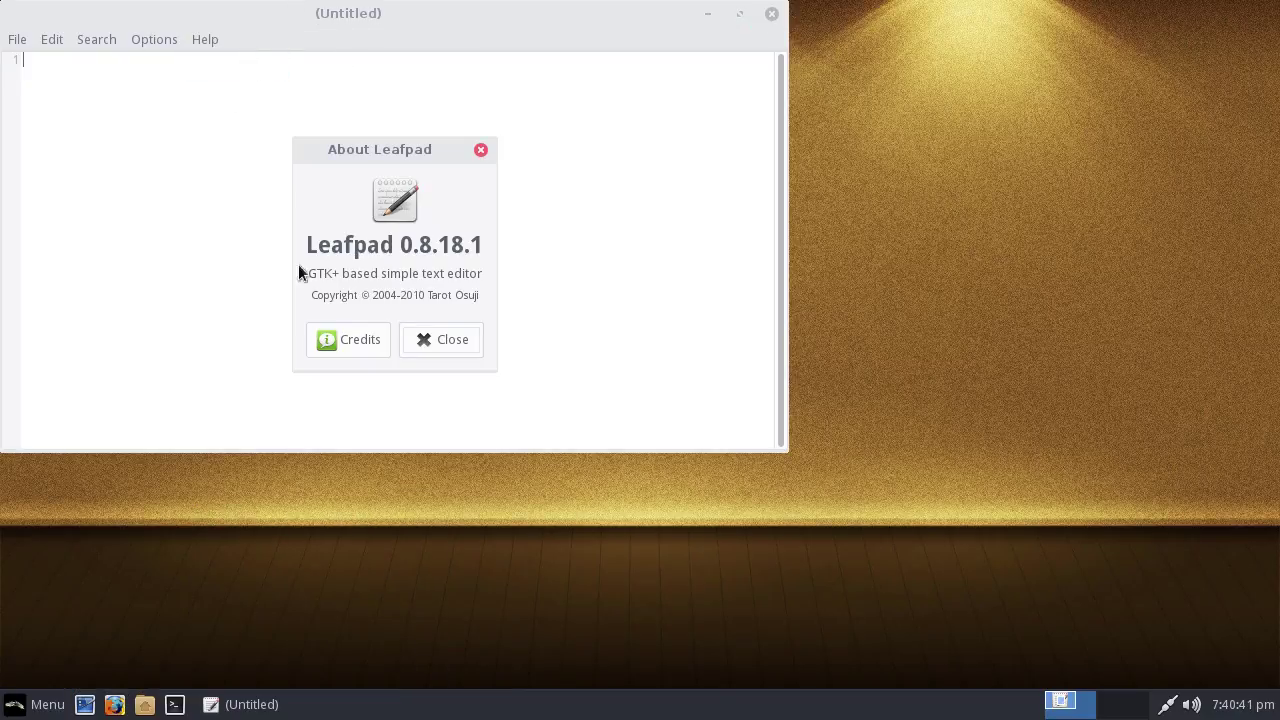
left_click(455, 353)
Close Leafpad and show the Accessories apps in the Whisker Menu
left_click(771, 13)
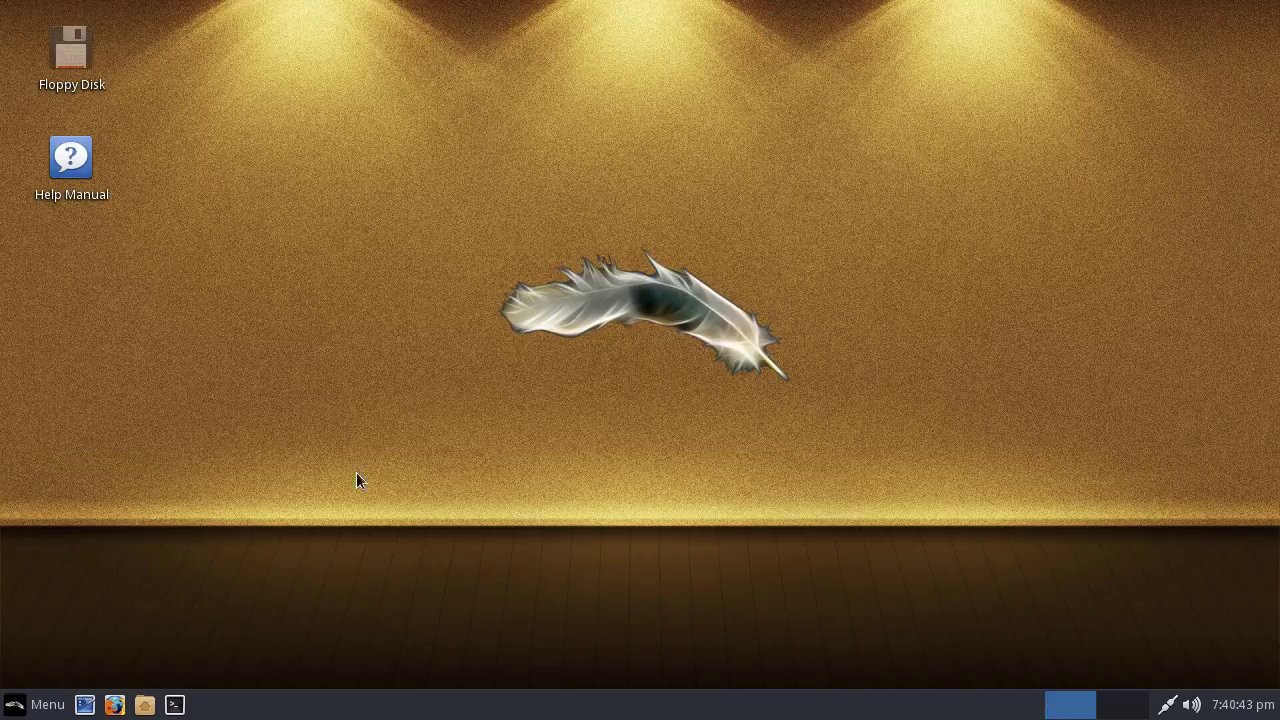
left_click(48, 705)
left_click(83, 388)
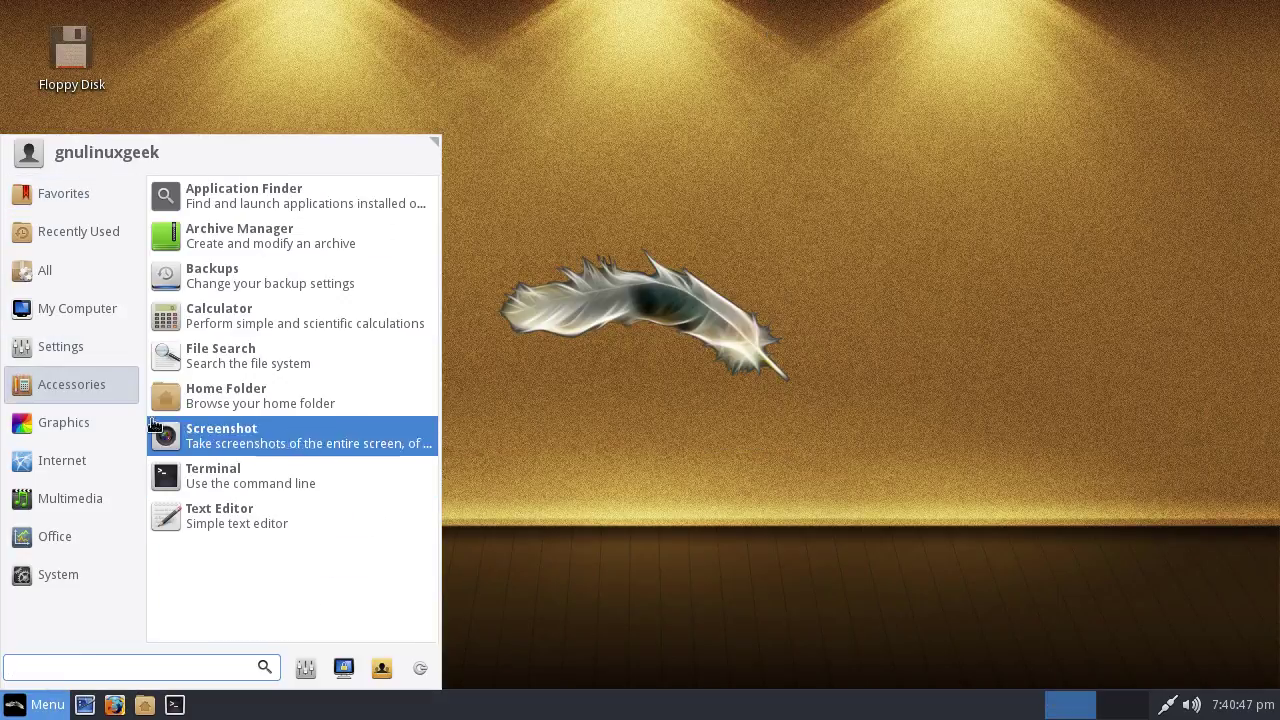
Launch LXTerminal, view its About box for version 0.2.0, then close it
left_click(289, 480)
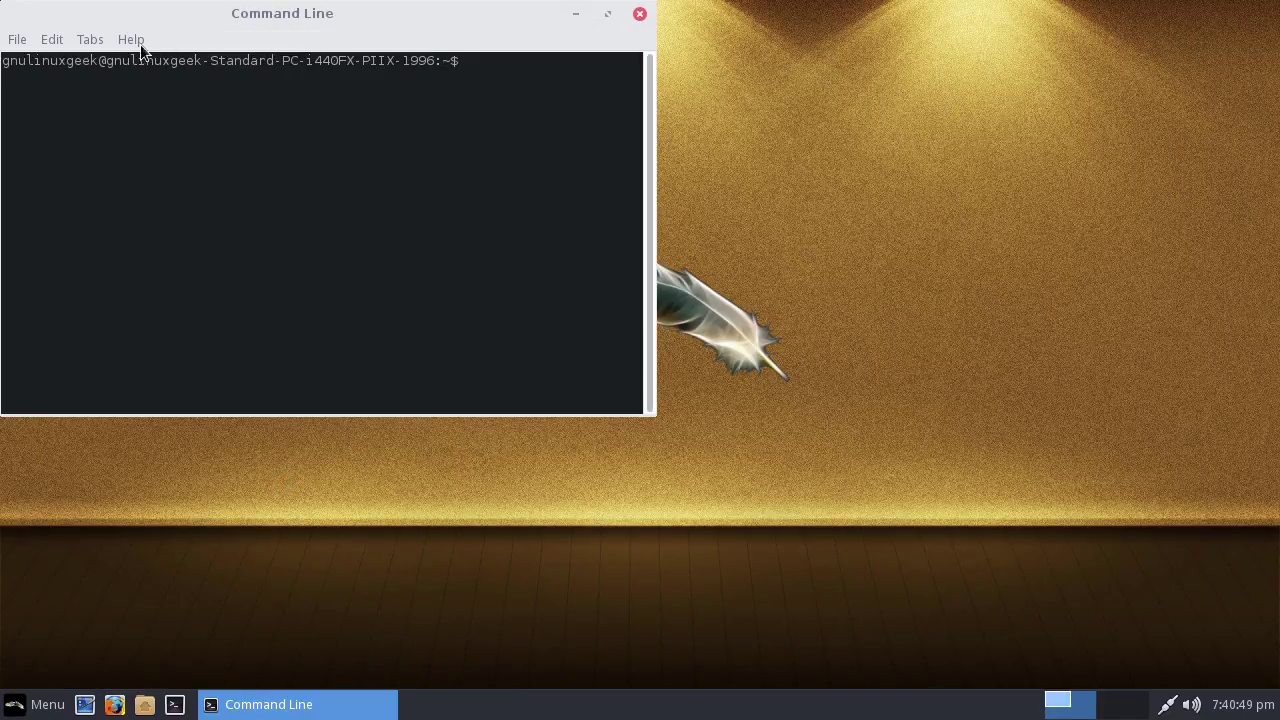
left_click(134, 41)
left_click(155, 63)
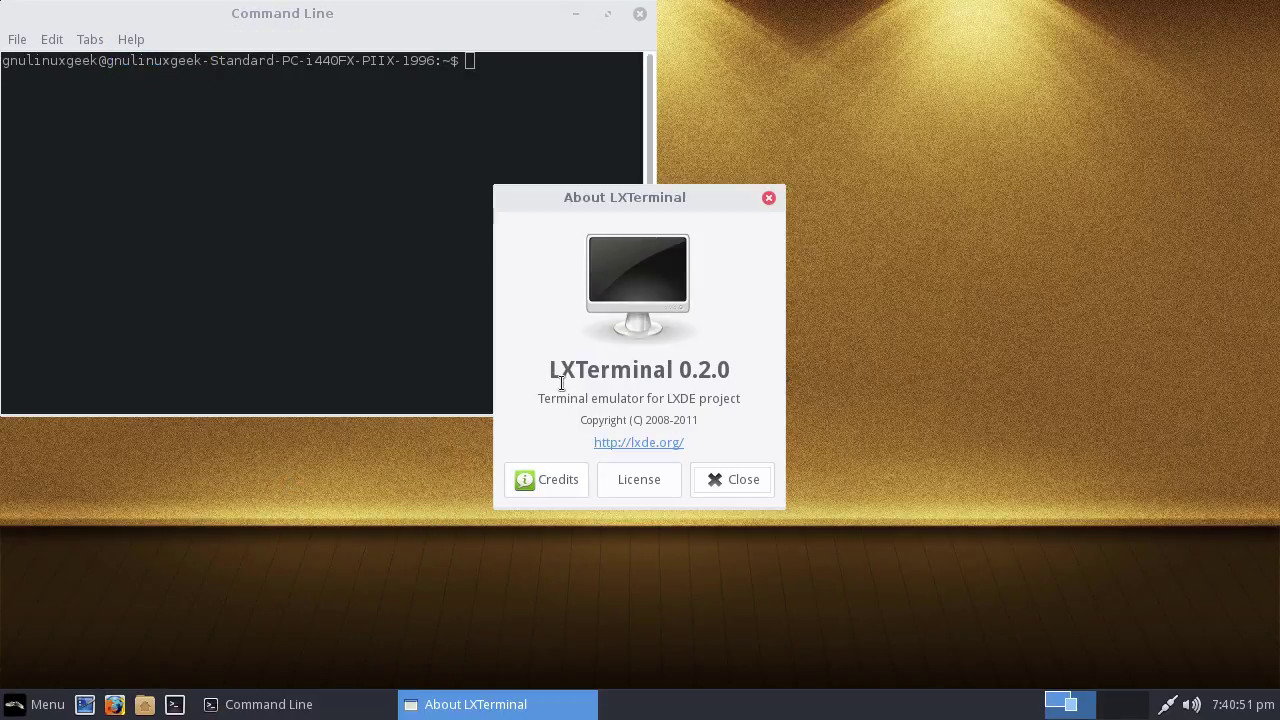
left_click_drag(549, 372, 736, 382)
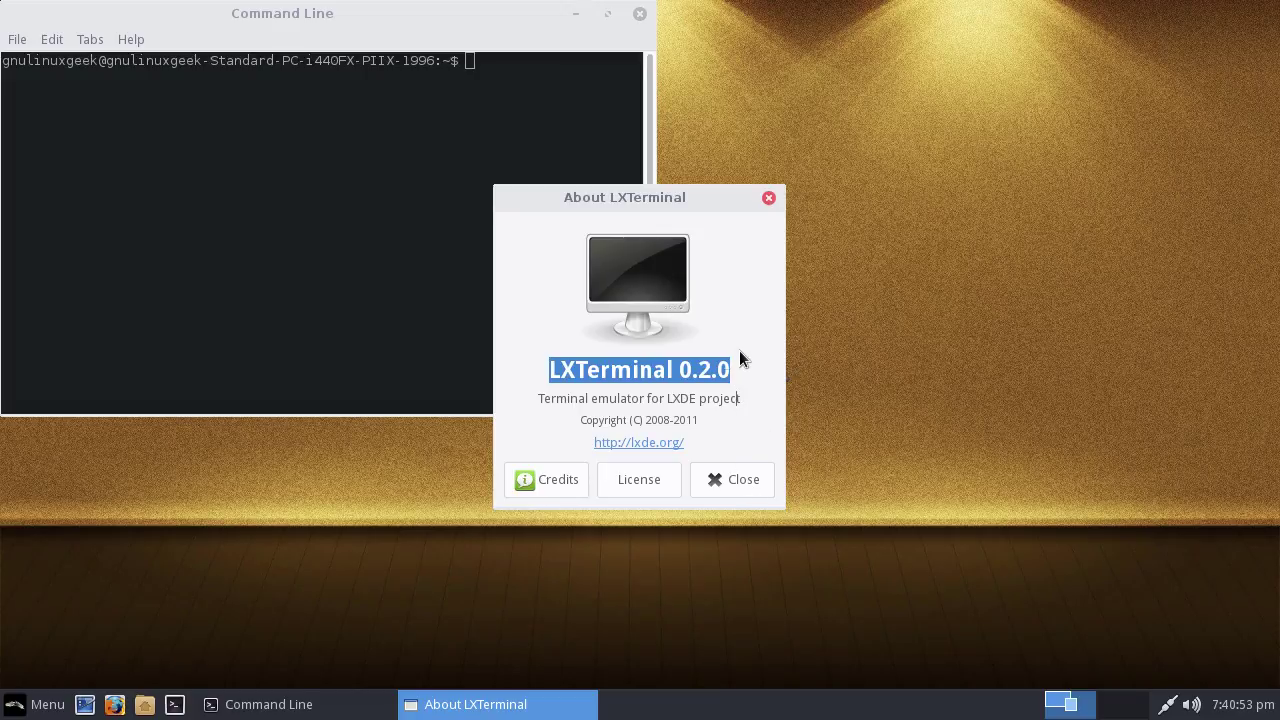
left_click(733, 482)
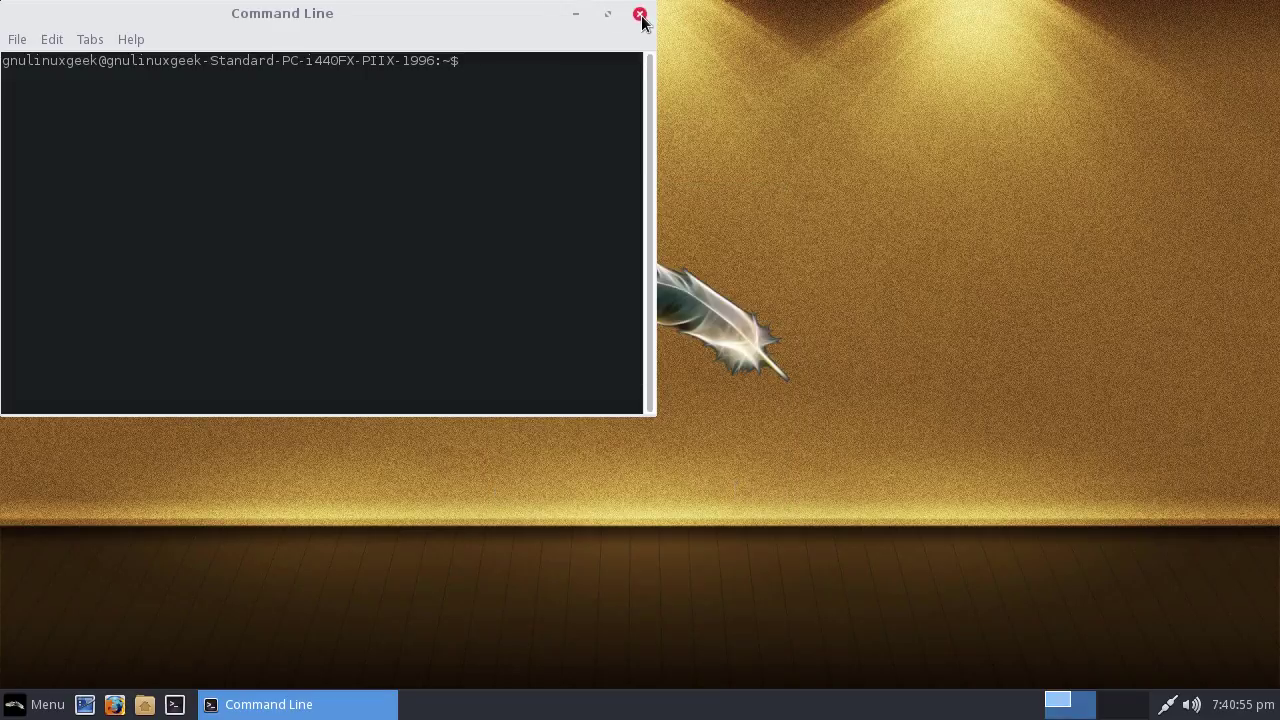
Close the terminal and show My Computer places in the Whisker Menu
left_click(640, 14)
left_click(38, 704)
left_click(72, 310)
Launch the Ristretto Image Viewer from Graphics and move its window down-right
left_click(79, 388)
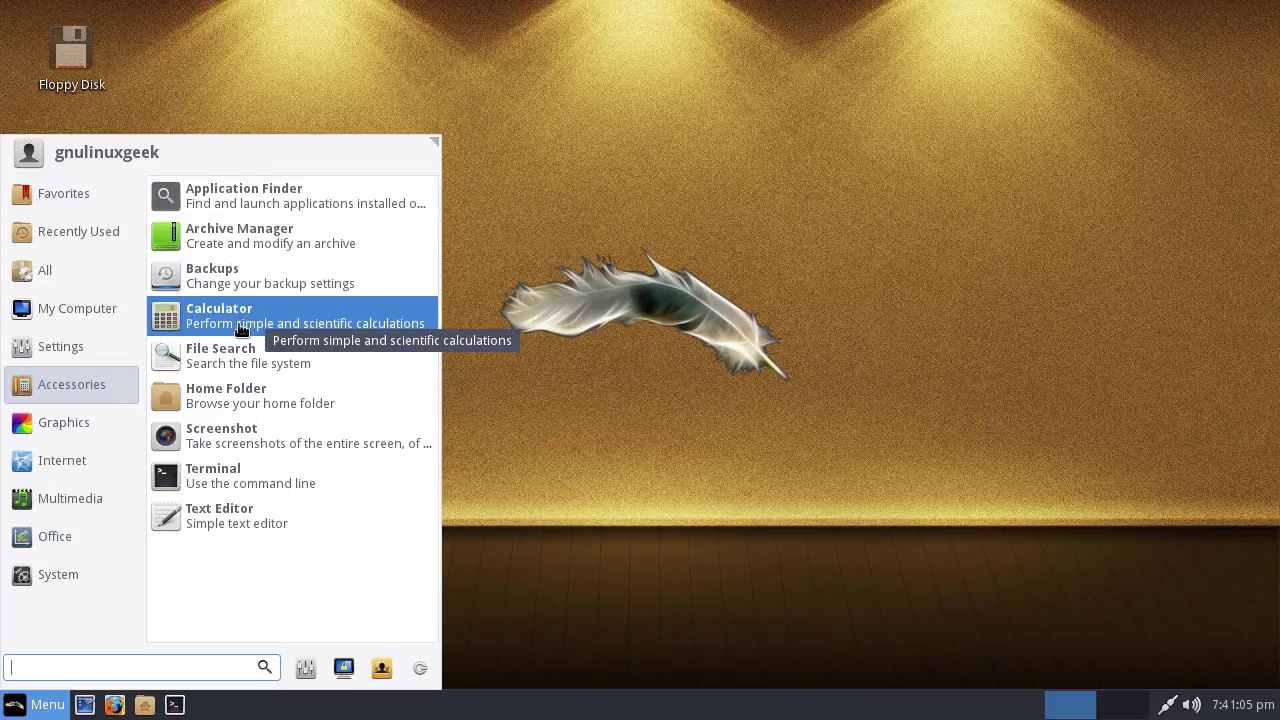
left_click(101, 424)
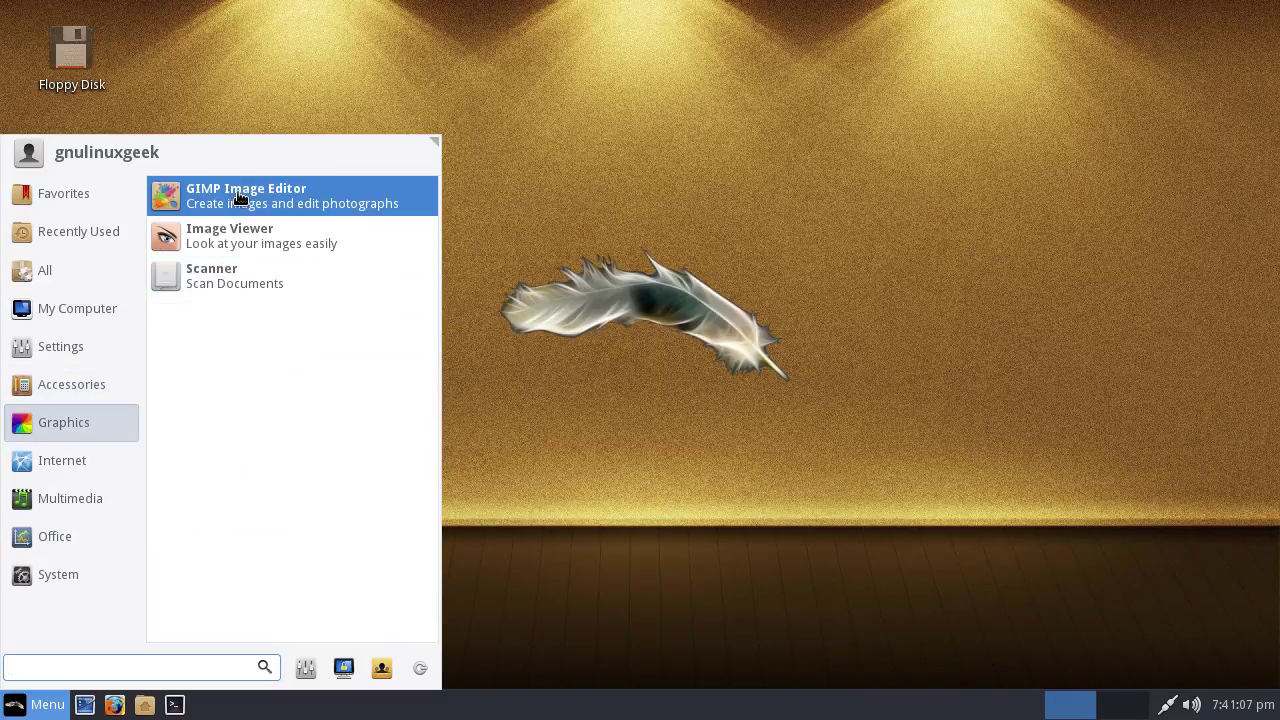
left_click(222, 238)
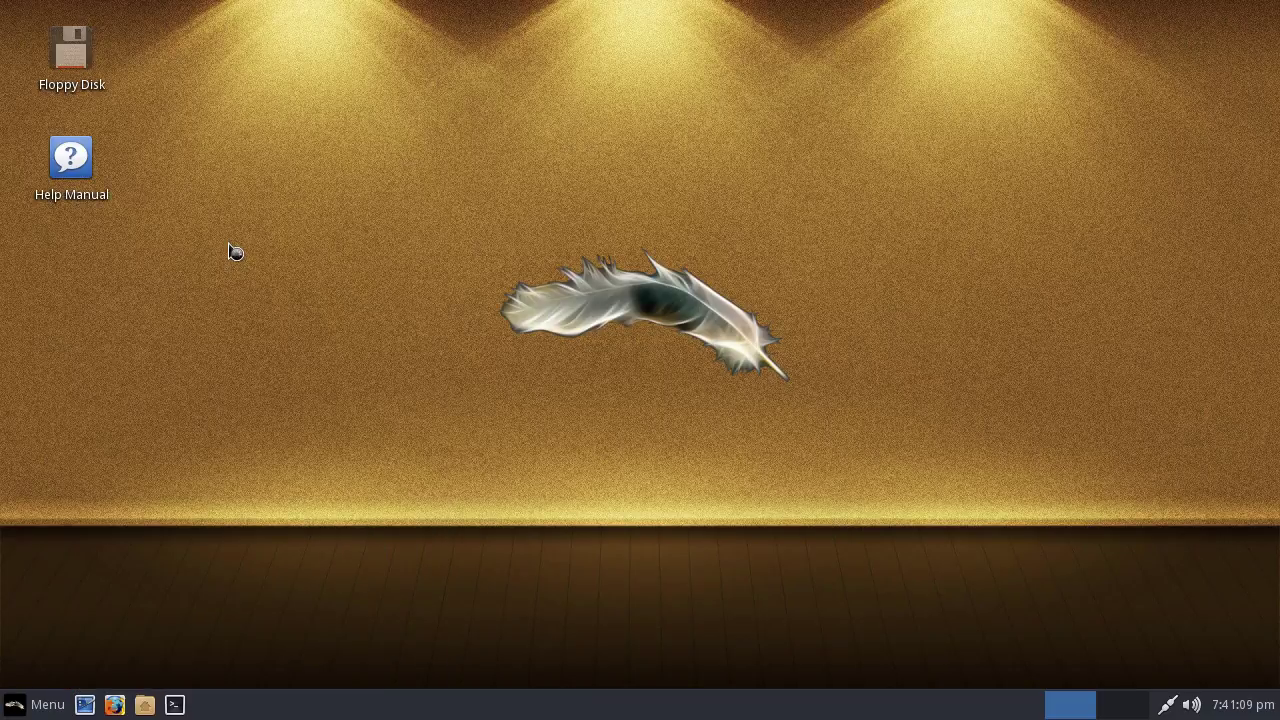
left_click_drag(308, 24, 520, 37)
View Ristretto's About box, then close it and the image viewer
left_click(374, 51)
left_click(395, 100)
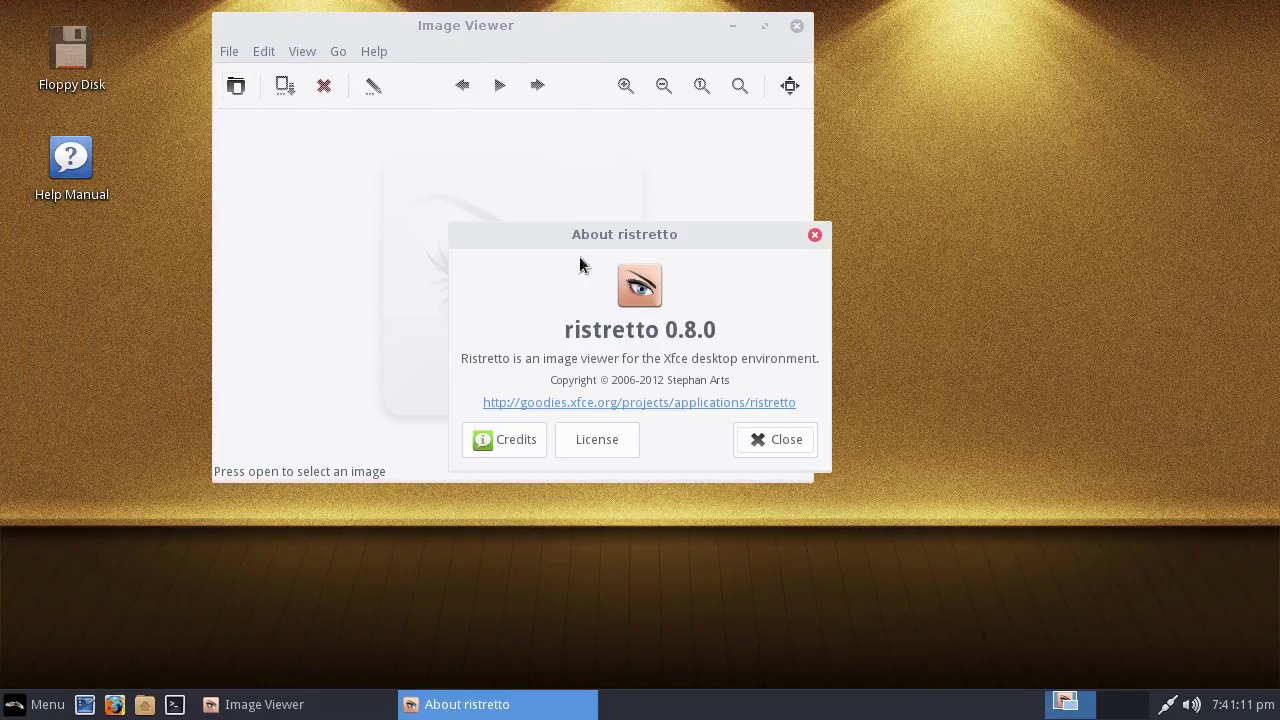
left_click(790, 446)
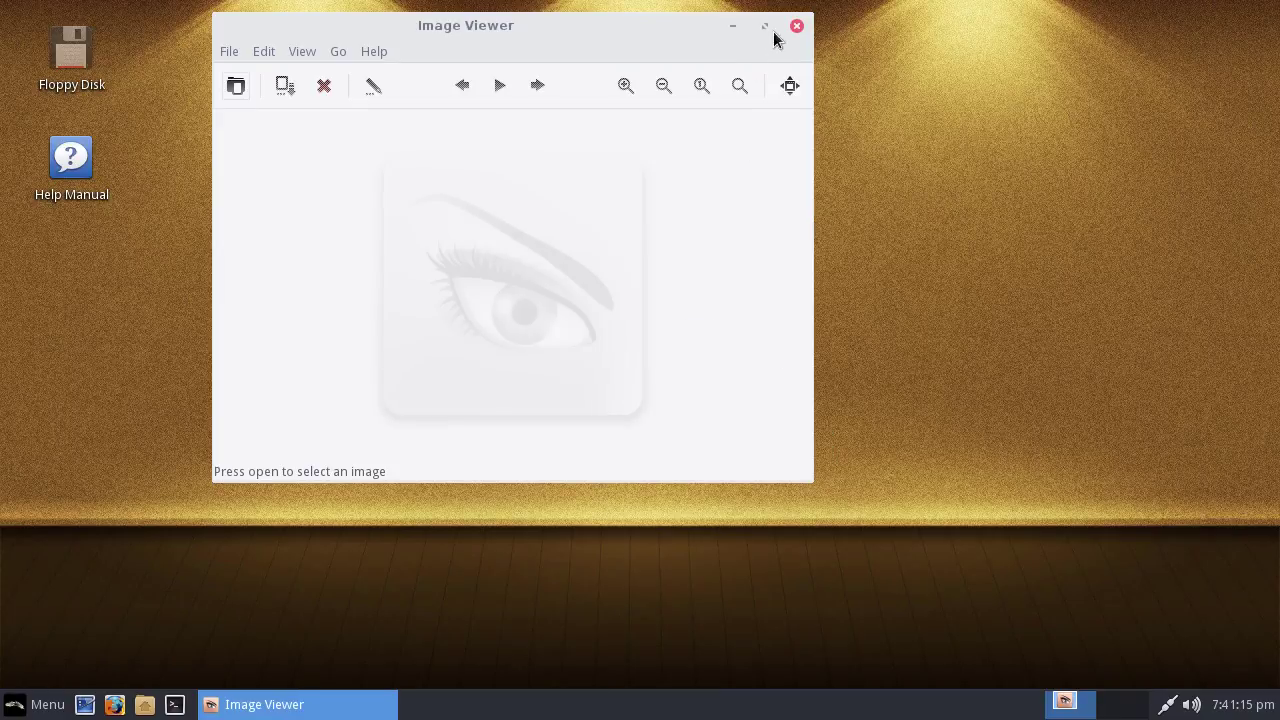
left_click(796, 26)
Browse the Whisker Menu through Graphics and Multimedia to the Internet category
left_click(38, 704)
left_click(101, 424)
left_click(90, 498)
left_click(84, 462)
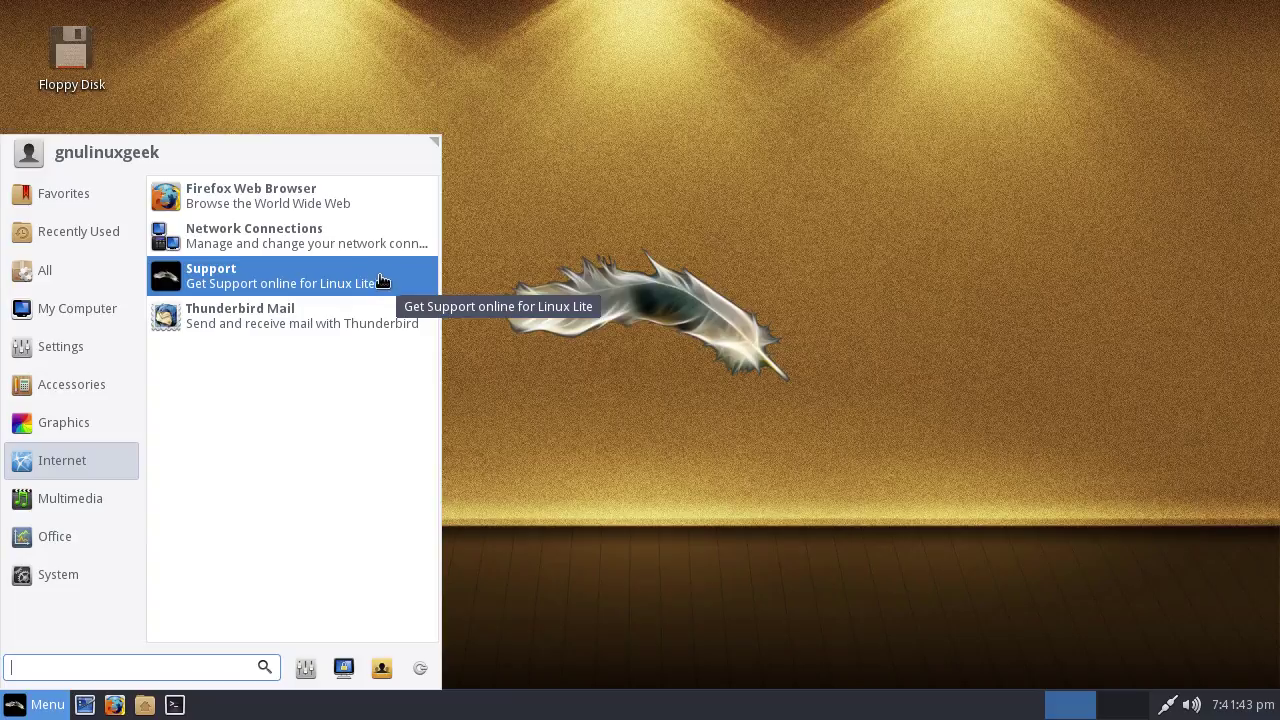
Browse the Linux Lite Forums in Firefox via Support, close it, and show Graphics apps
left_click(261, 294)
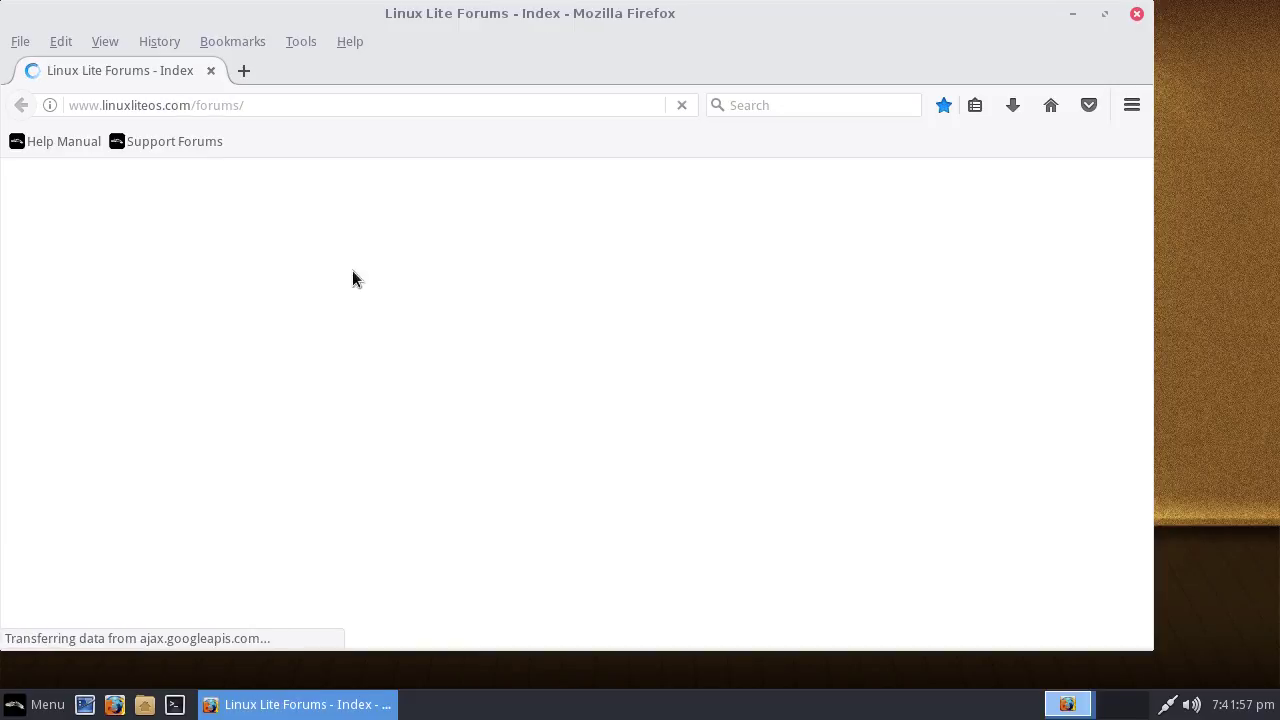
scroll(551, 294, "down", 10)
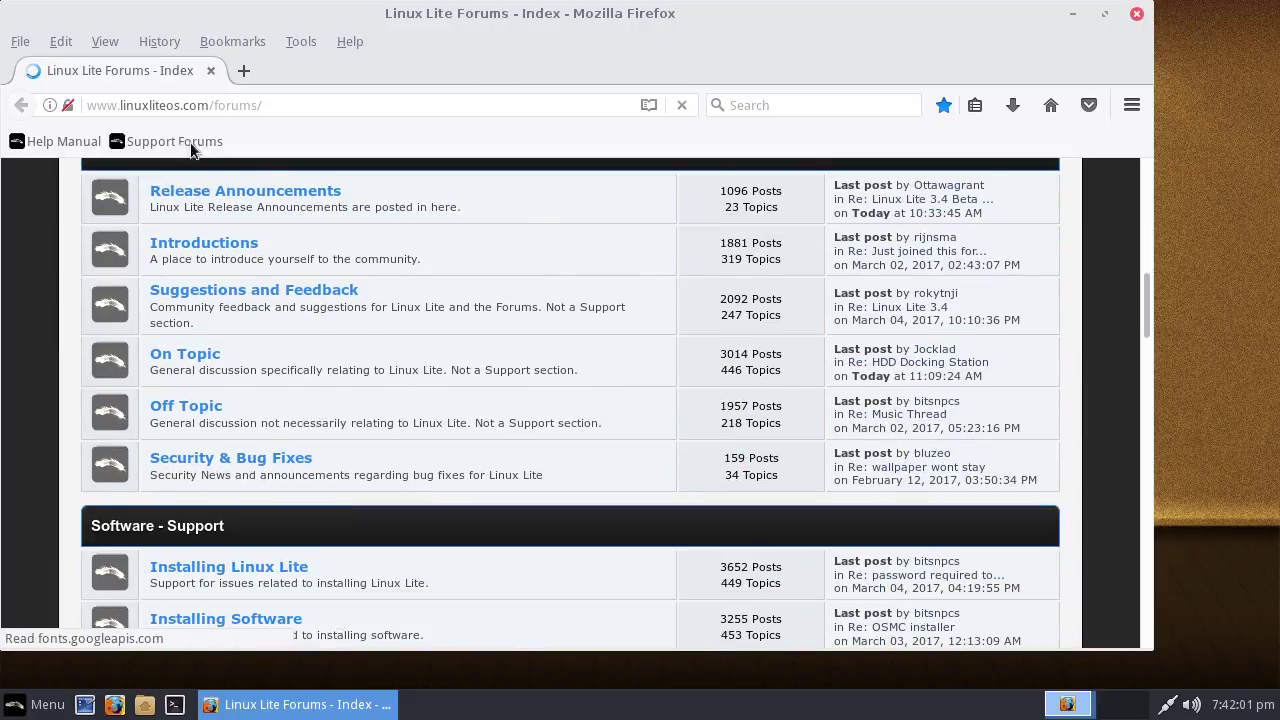
left_click(1137, 13)
left_click(30, 704)
left_click(63, 422)
Move the Whisker Menu from All Applications to Internet, then to Multimedia
left_click(45, 270)
left_click(110, 463)
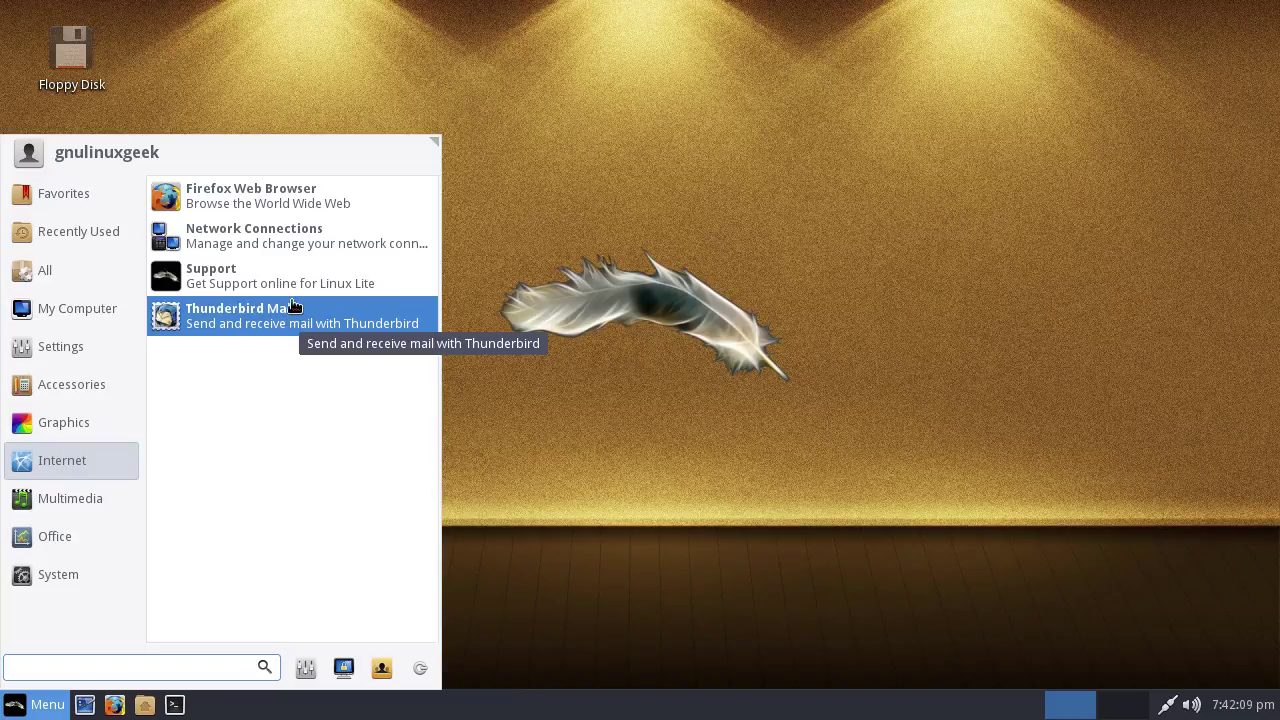
left_click(101, 499)
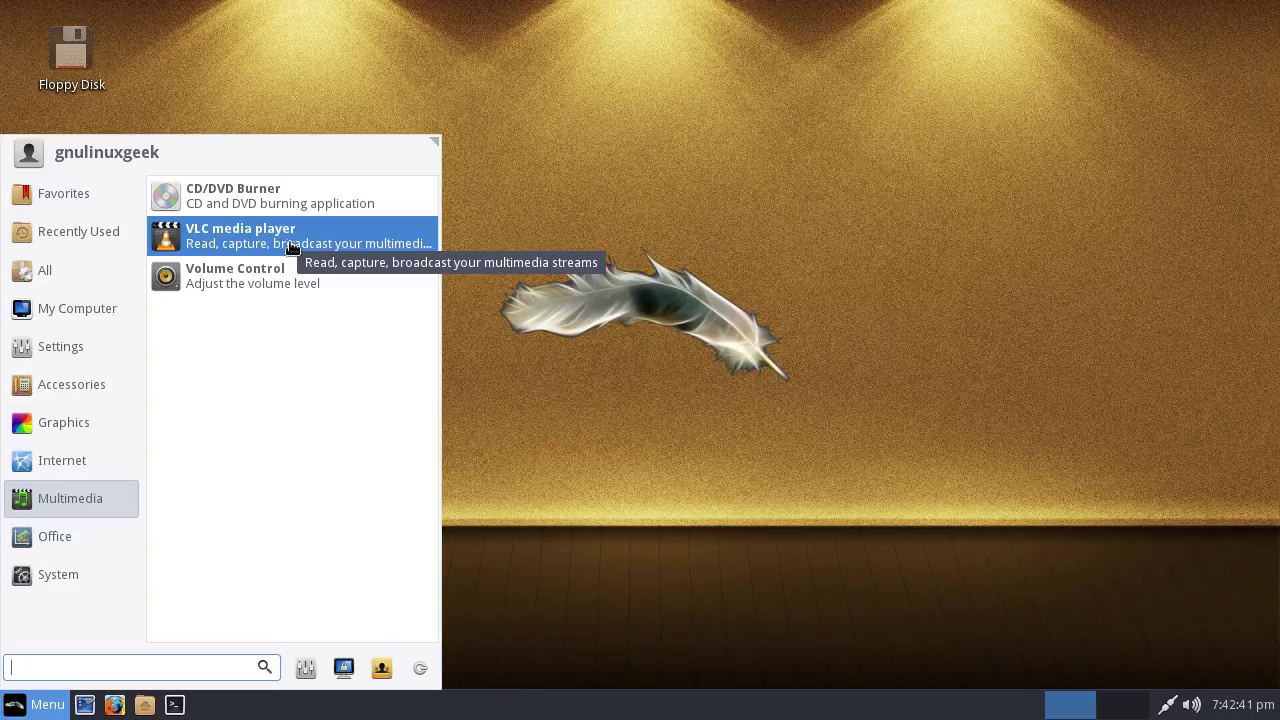
Launch CD/DVD Burner, dismiss the no-burners warning, and glance through a menu
left_click(345, 197)
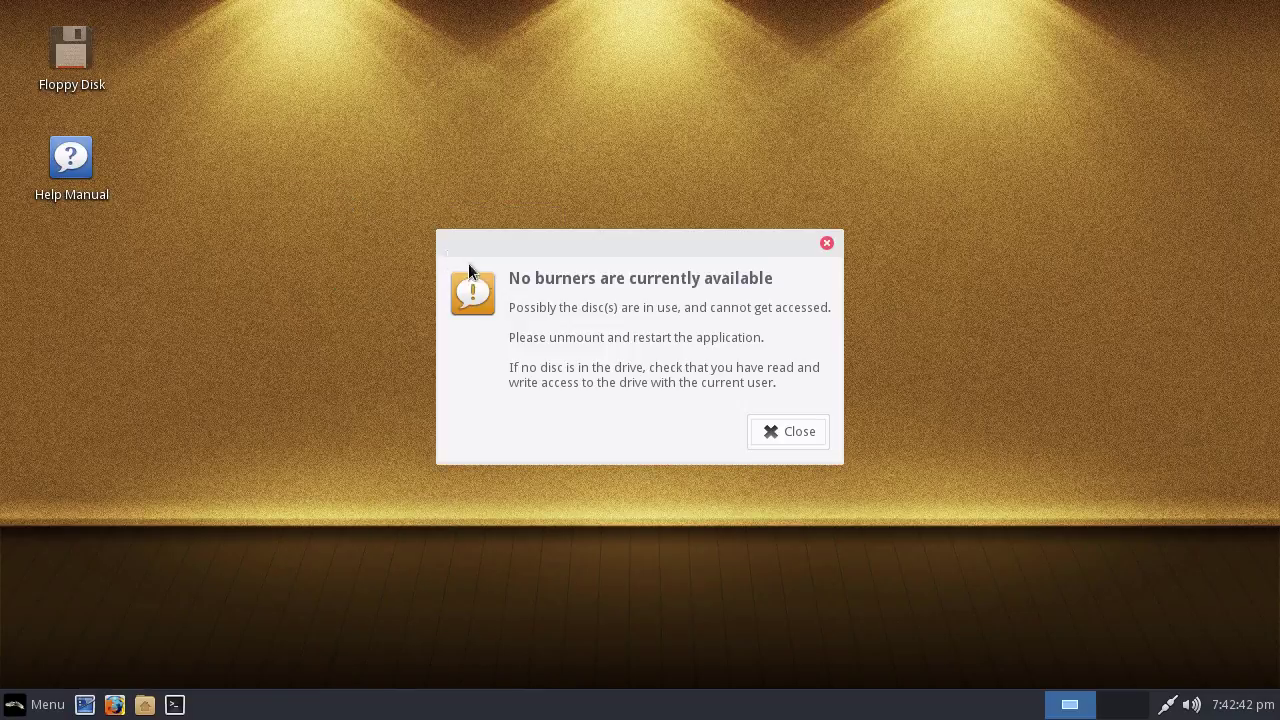
left_click(758, 422)
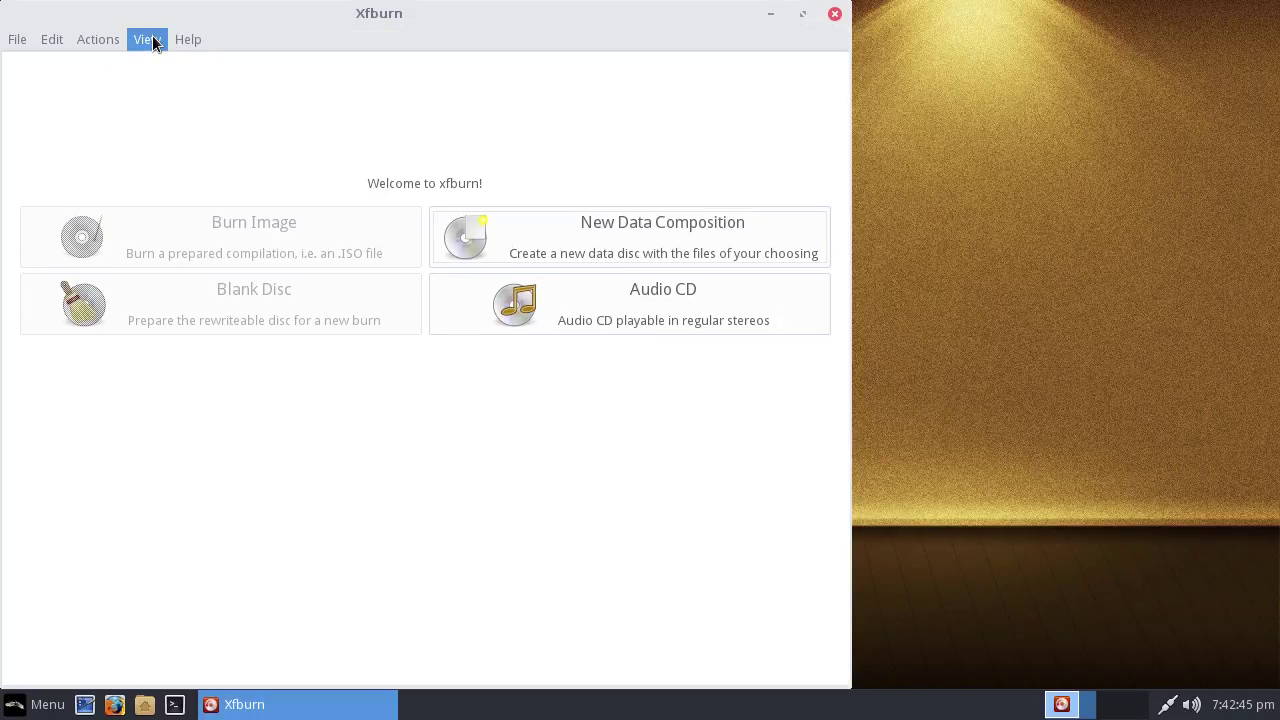
left_click(147, 39)
key("Escape")
View the About Xfburn box, close it and Xfburn, and reopen the application menu
left_click(188, 39)
left_click(200, 64)
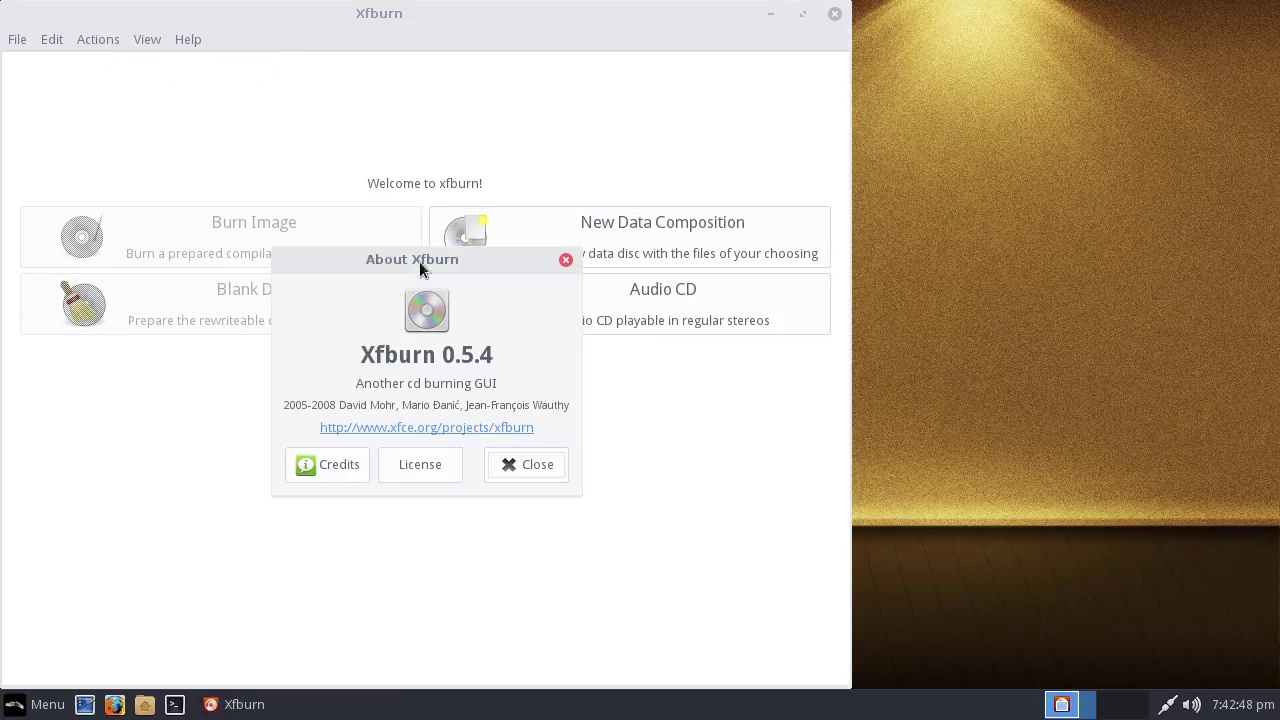
left_click(529, 466)
left_click(835, 13)
left_click(45, 704)
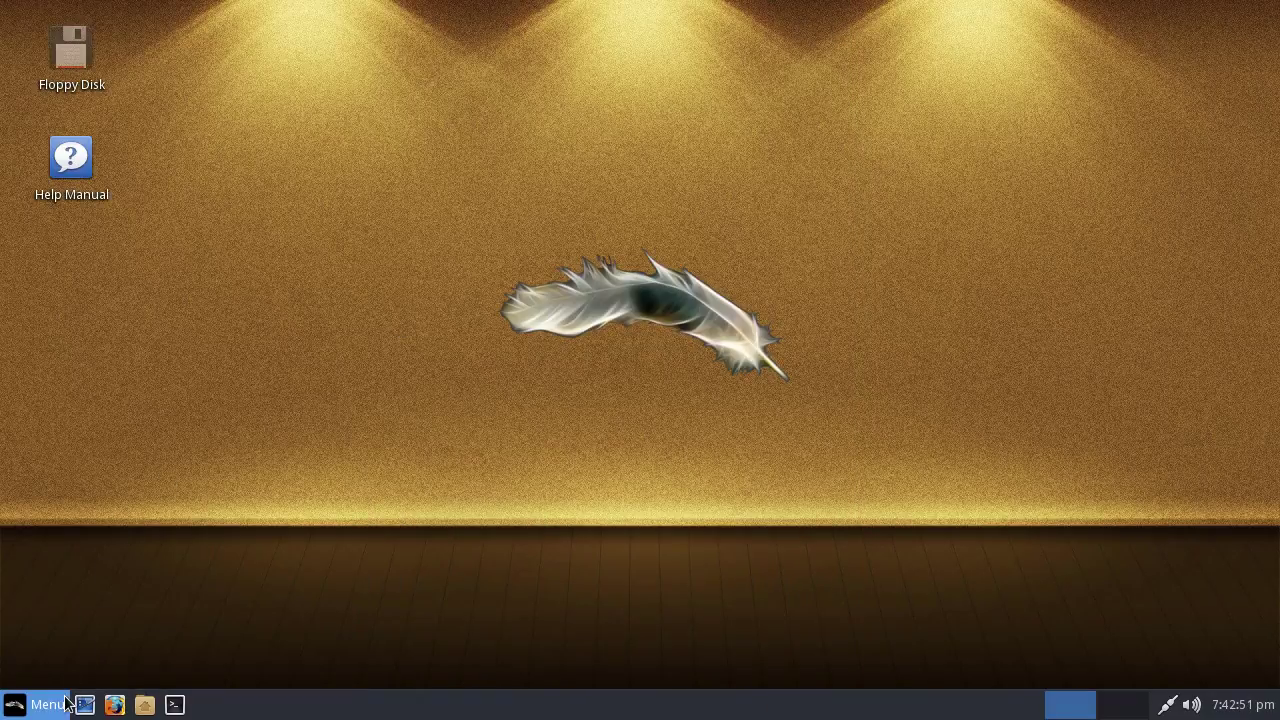
Launch the PDF Viewer from the Office category
mouse_move(92, 498)
mouse_move(73, 530)
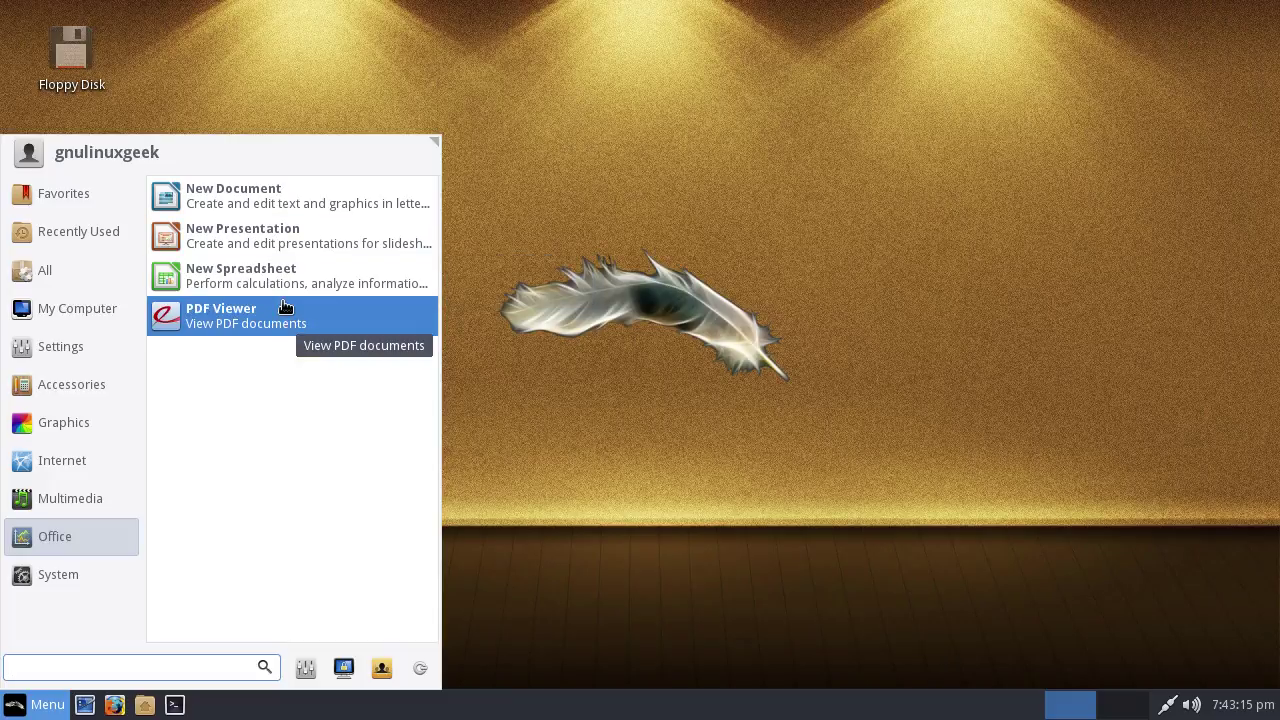
left_click(220, 316)
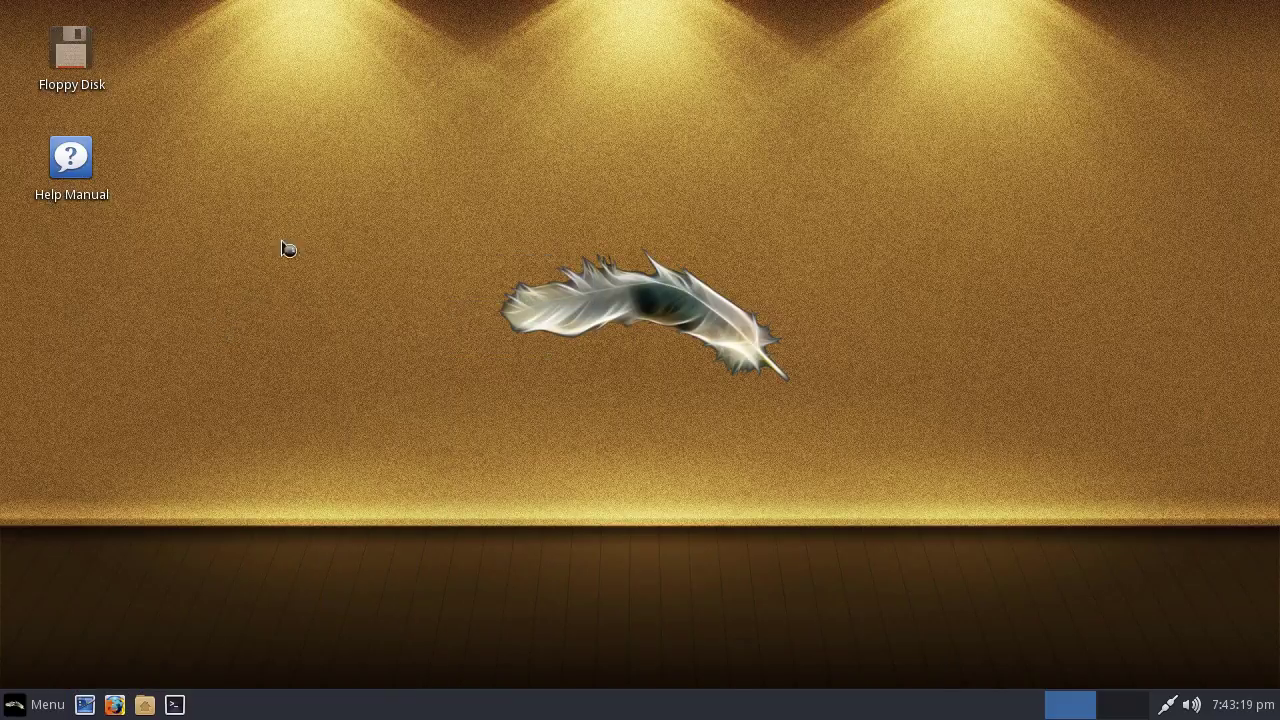
View Document Viewer 3.18.2's About box, then close it and the Recent Documents window
left_click(262, 40)
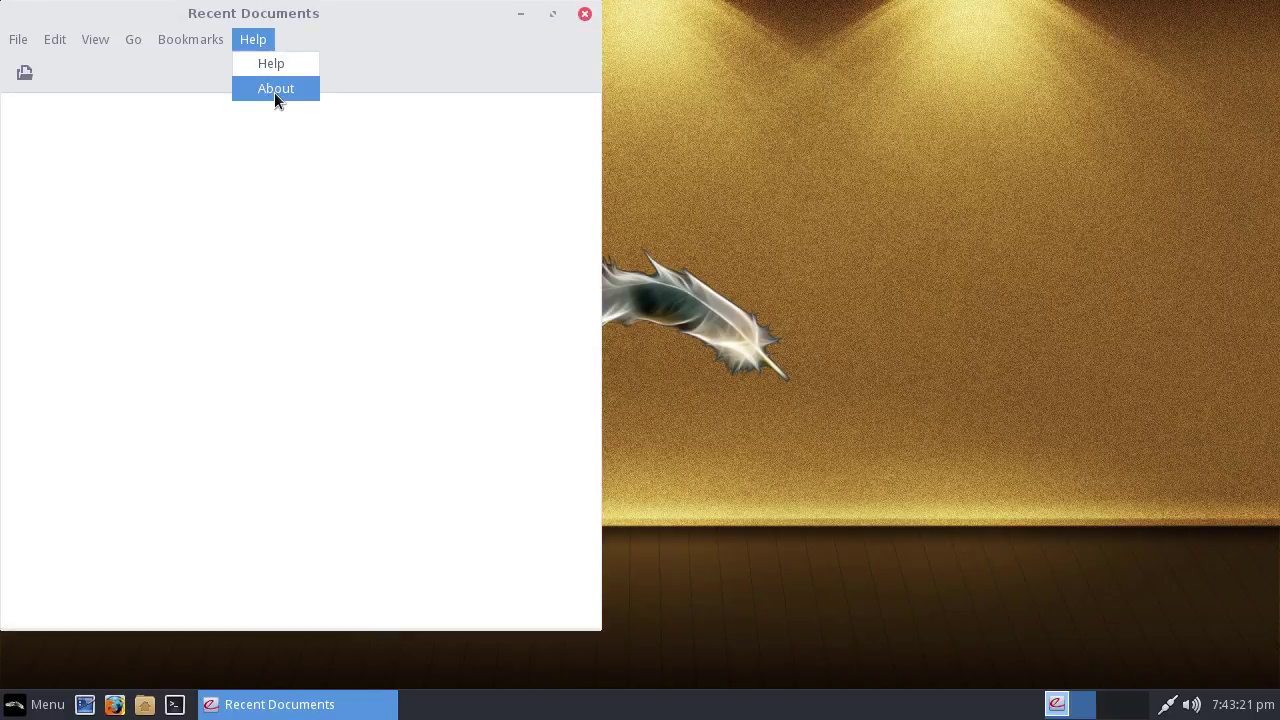
left_click(278, 88)
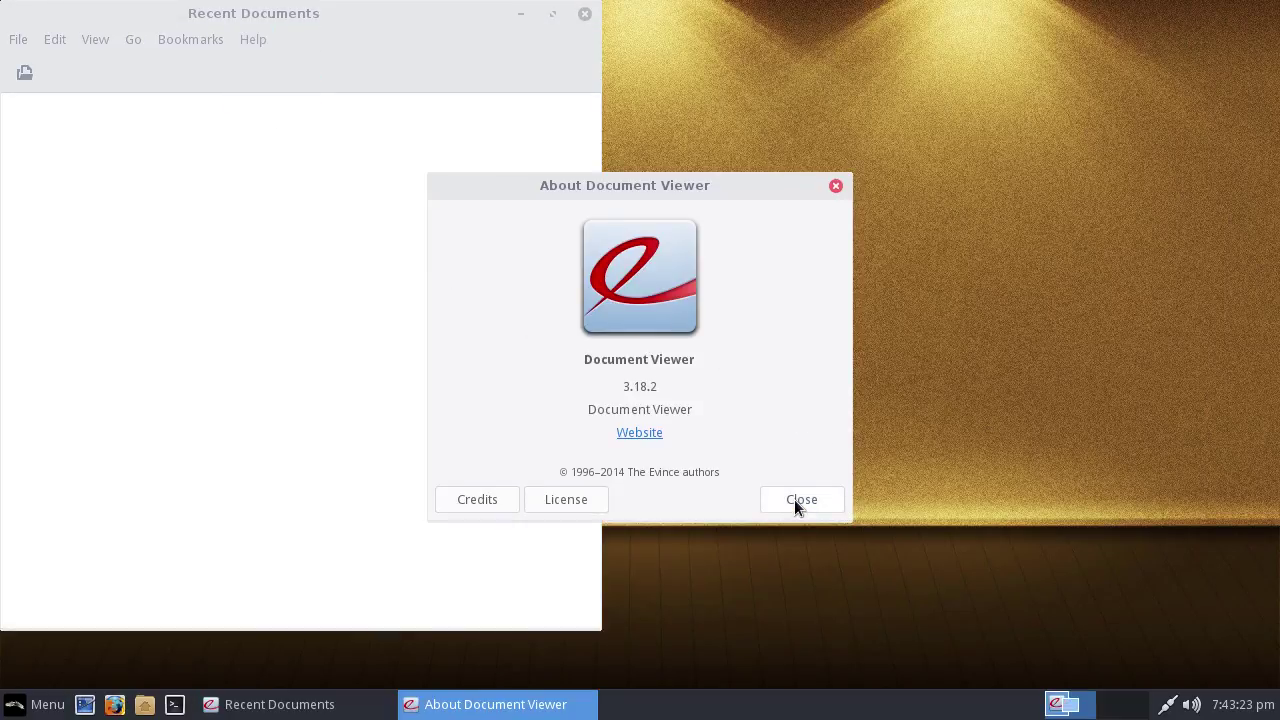
left_click(797, 504)
left_click(585, 14)
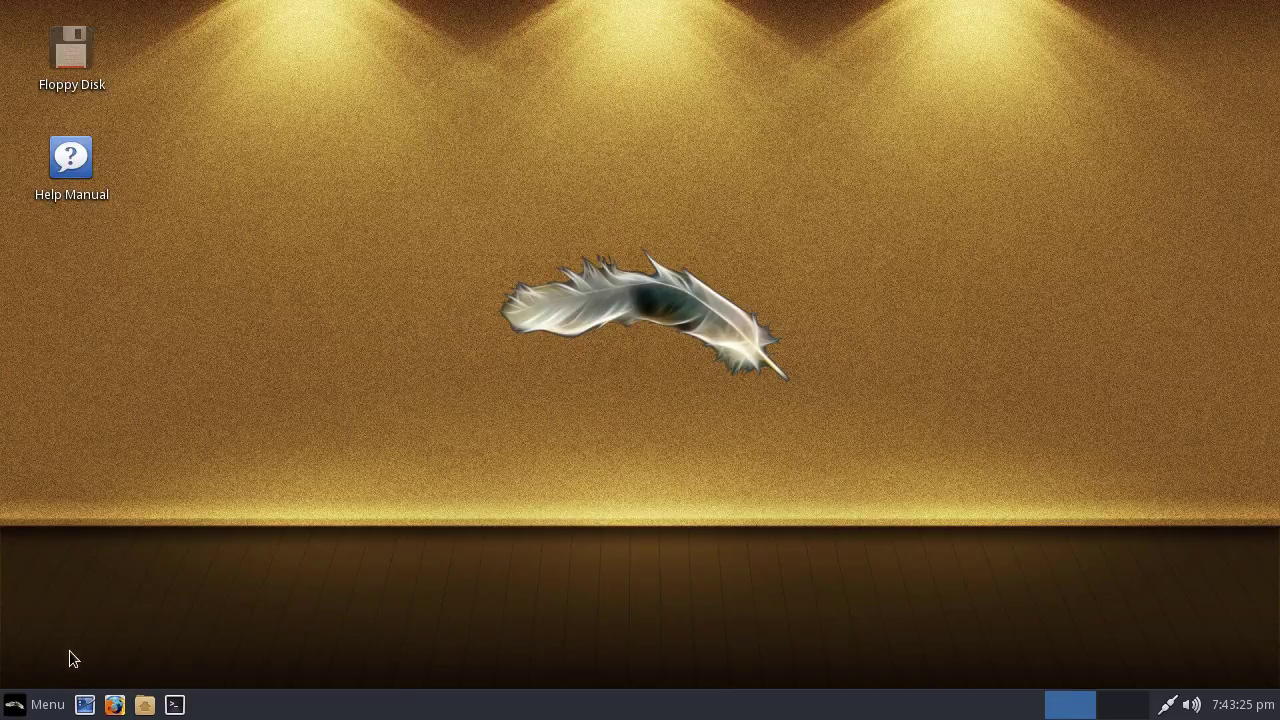
Launch Lite Tweaks from the System category
left_click(40, 704)
left_click(66, 538)
left_click(60, 580)
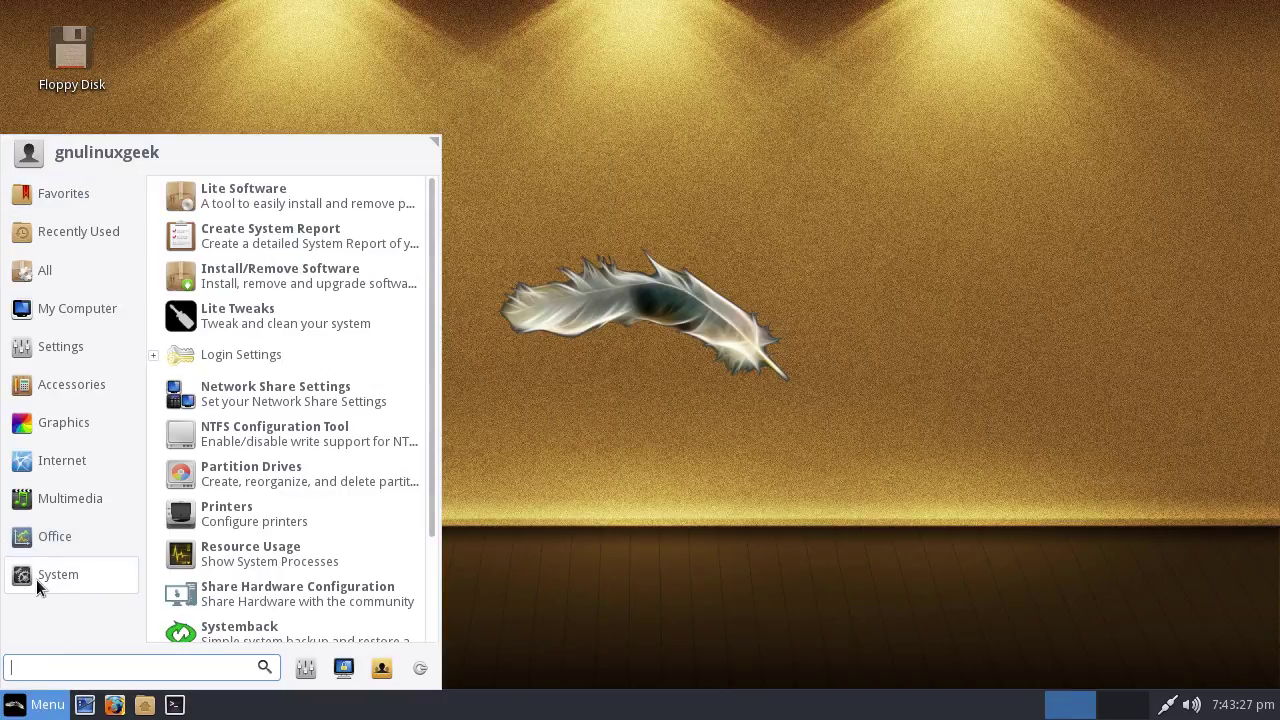
left_click(332, 330)
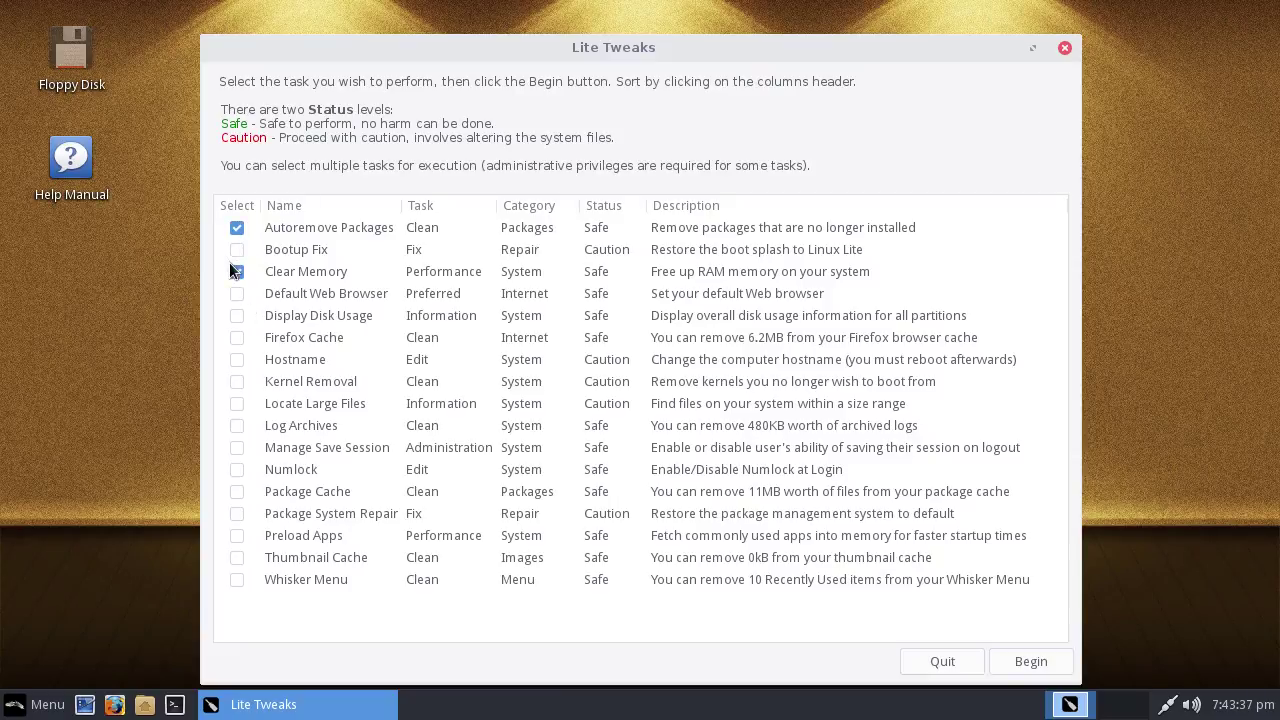
Run Autoremove Packages and Clear Memory, entering the administrator password twice
left_click(1031, 661)
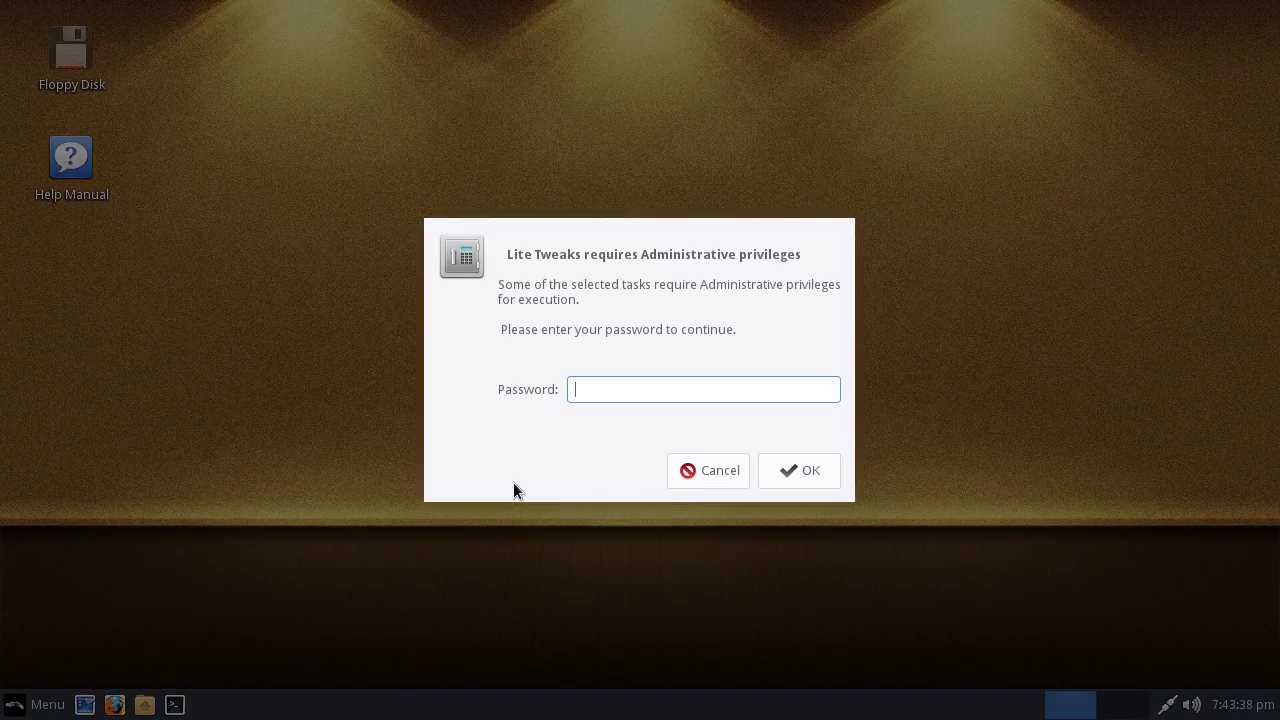
type("l•••••••••••")
key("Return")
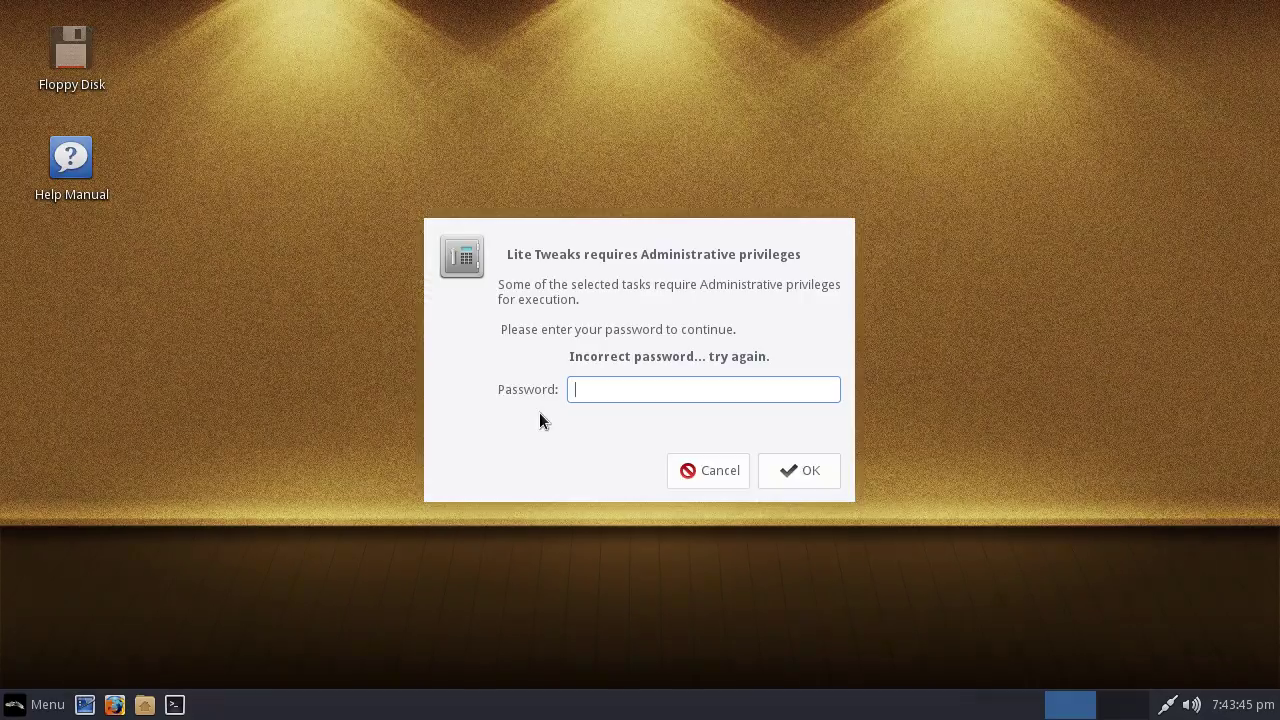
type("••••••••••••")
key("Return")
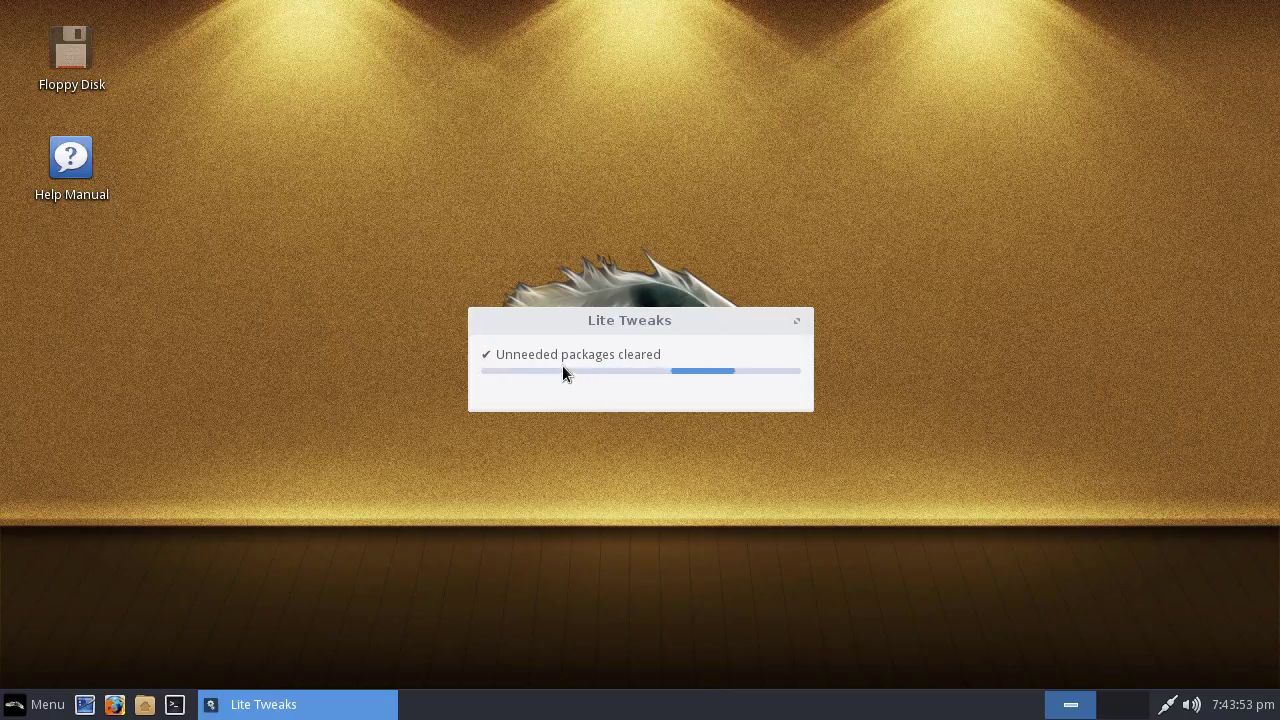
Close the Lite Tweaks window
left_click(44, 704)
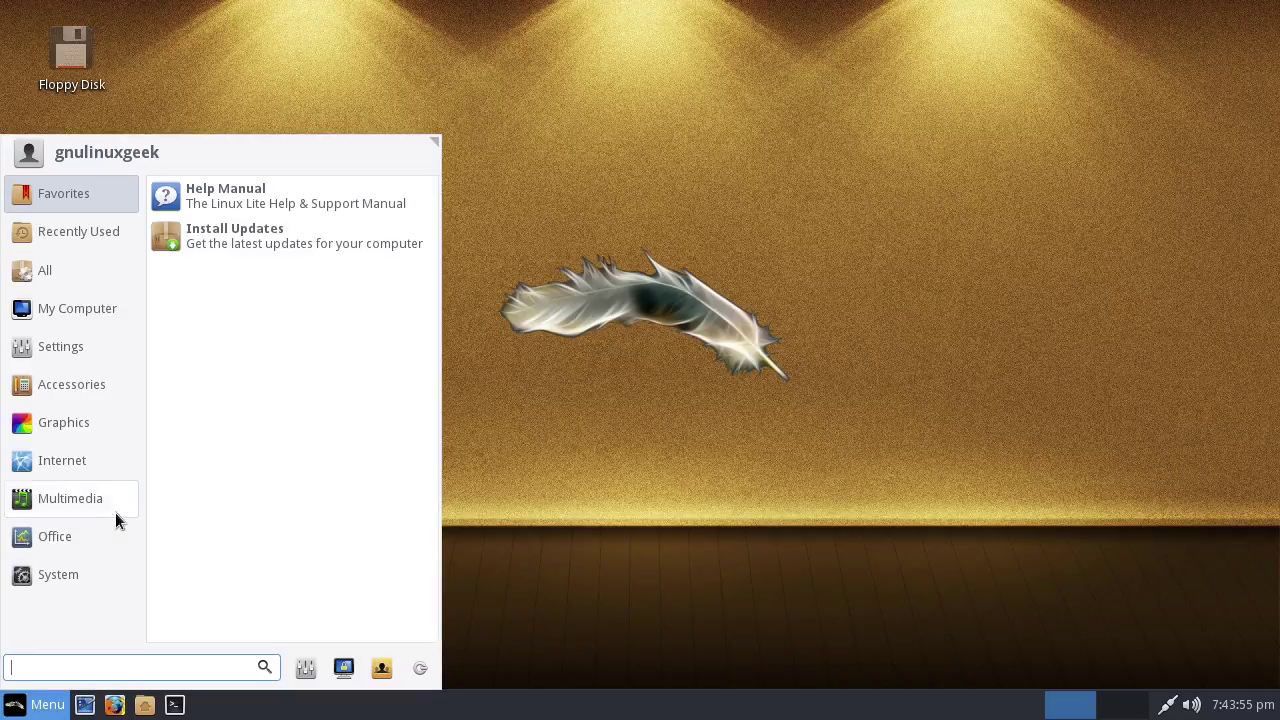
left_click(89, 571)
left_click(1065, 48)
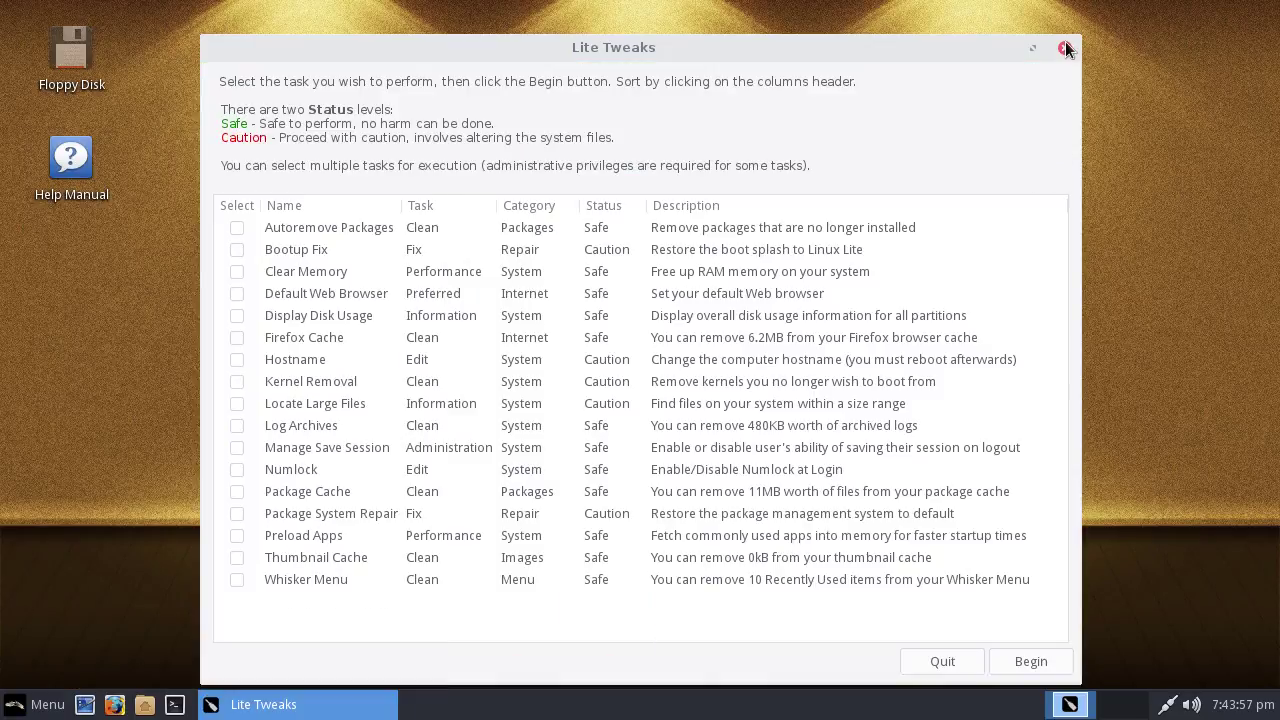
left_click(1065, 48)
Reopen the Whisker Menu showing the System tools list
left_click(33, 700)
left_click(77, 574)
left_click(100, 541)
left_click(74, 570)
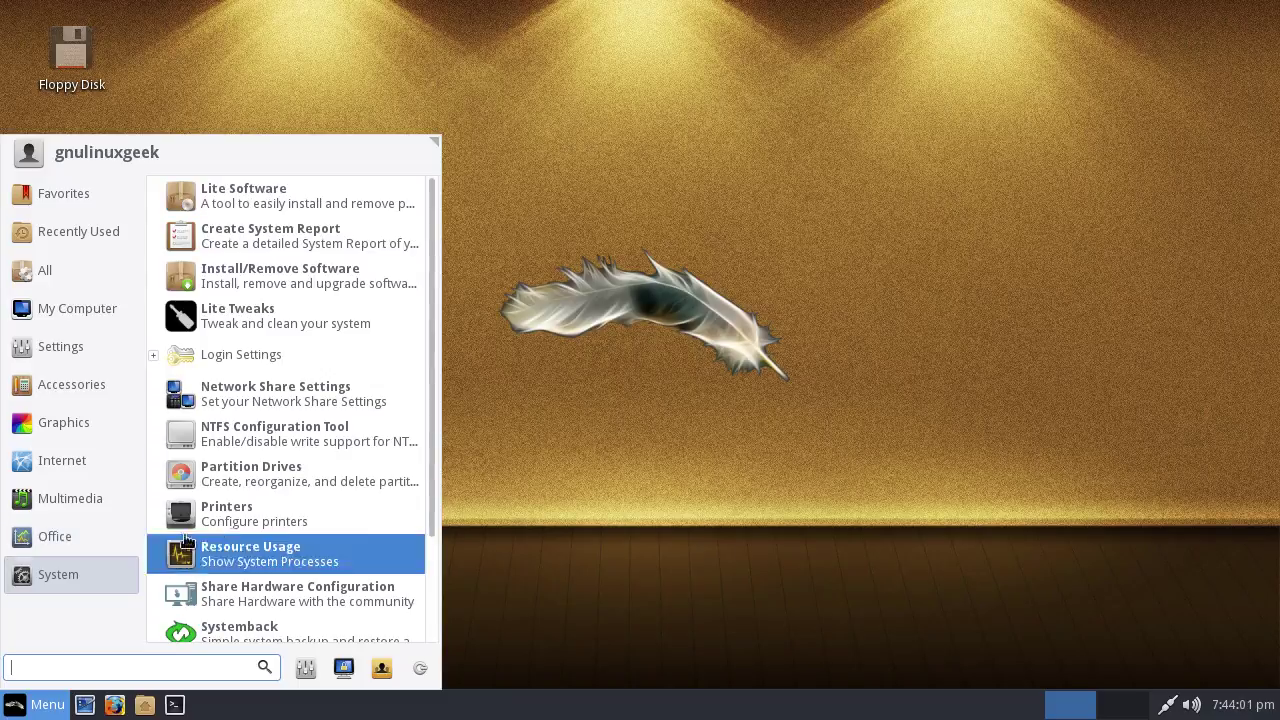
Launch Lite Software, enter the administrator password, and agree to update software sources
left_click(308, 198)
type("password")
key("Return")
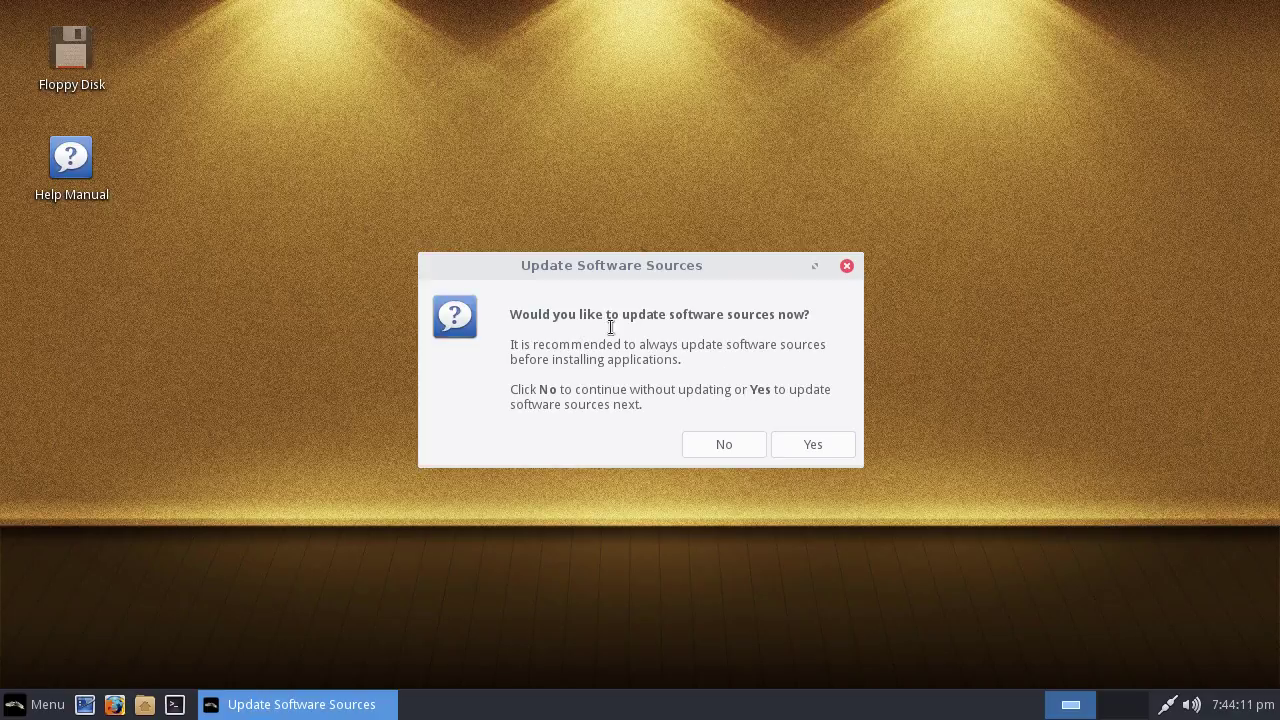
left_click(841, 455)
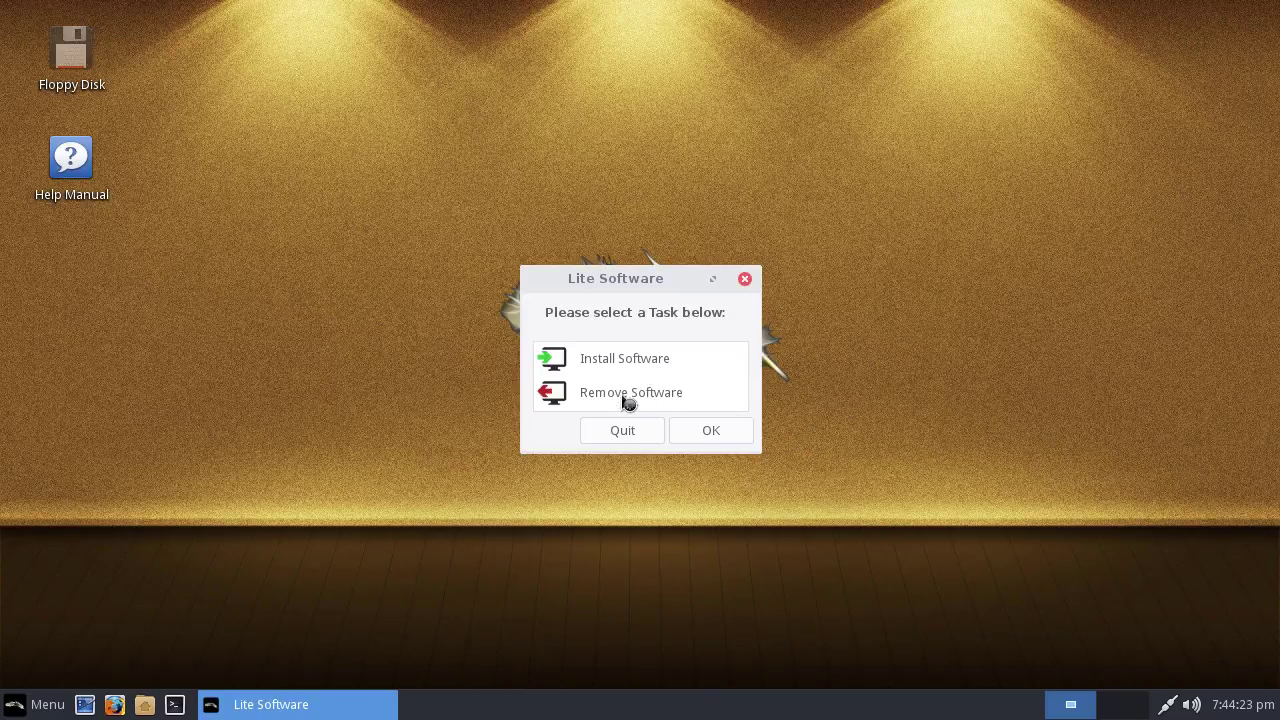
left_click(613, 368)
left_click(704, 437)
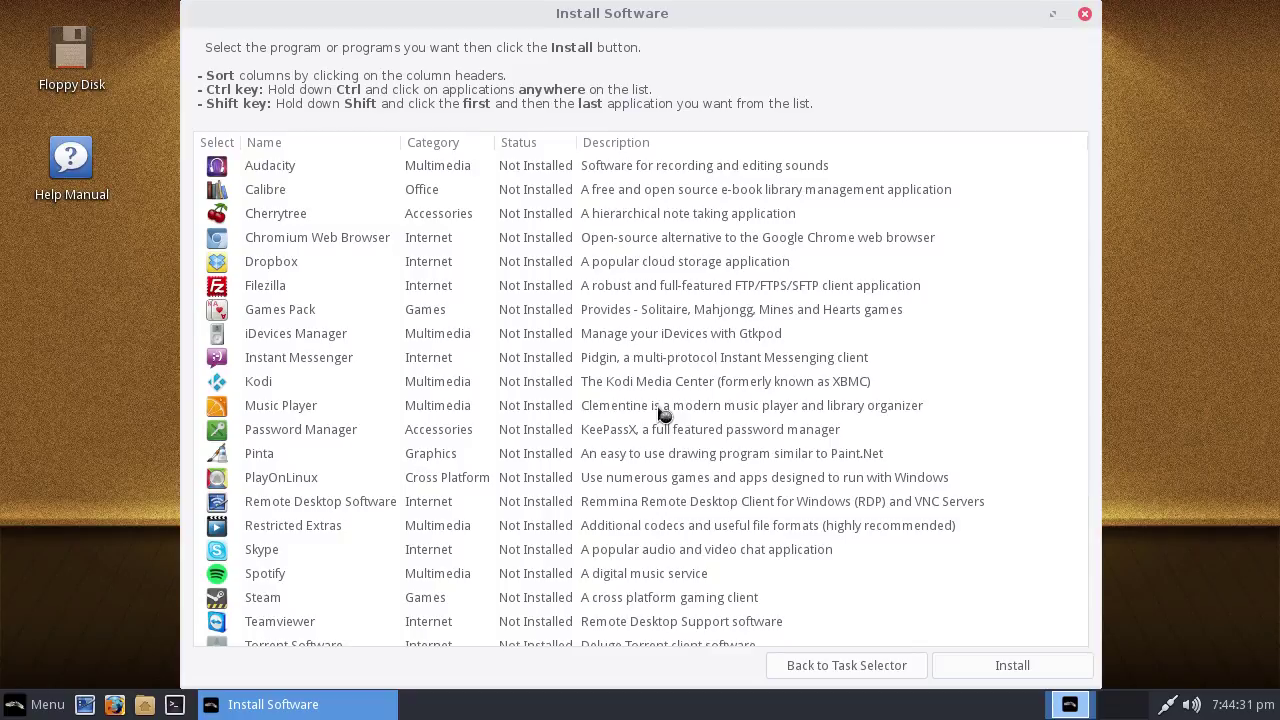
scroll(528, 271, "down", 5)
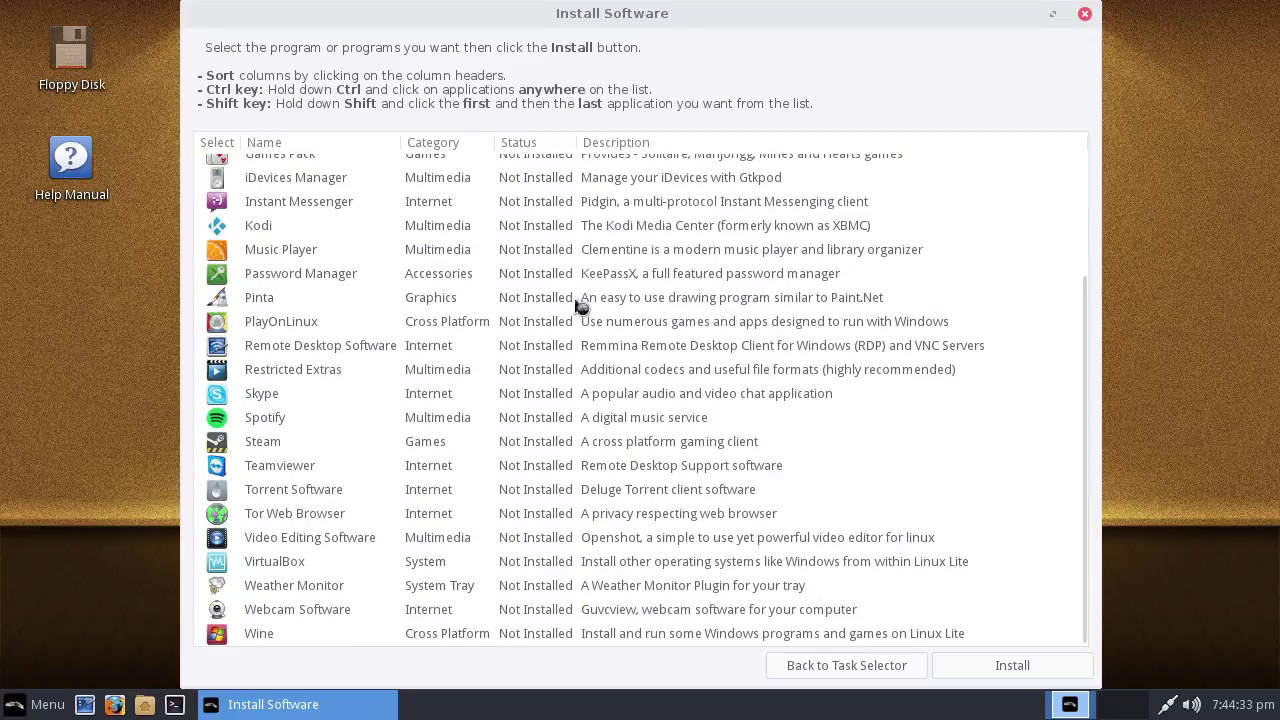
scroll(480, 458, "up", 3)
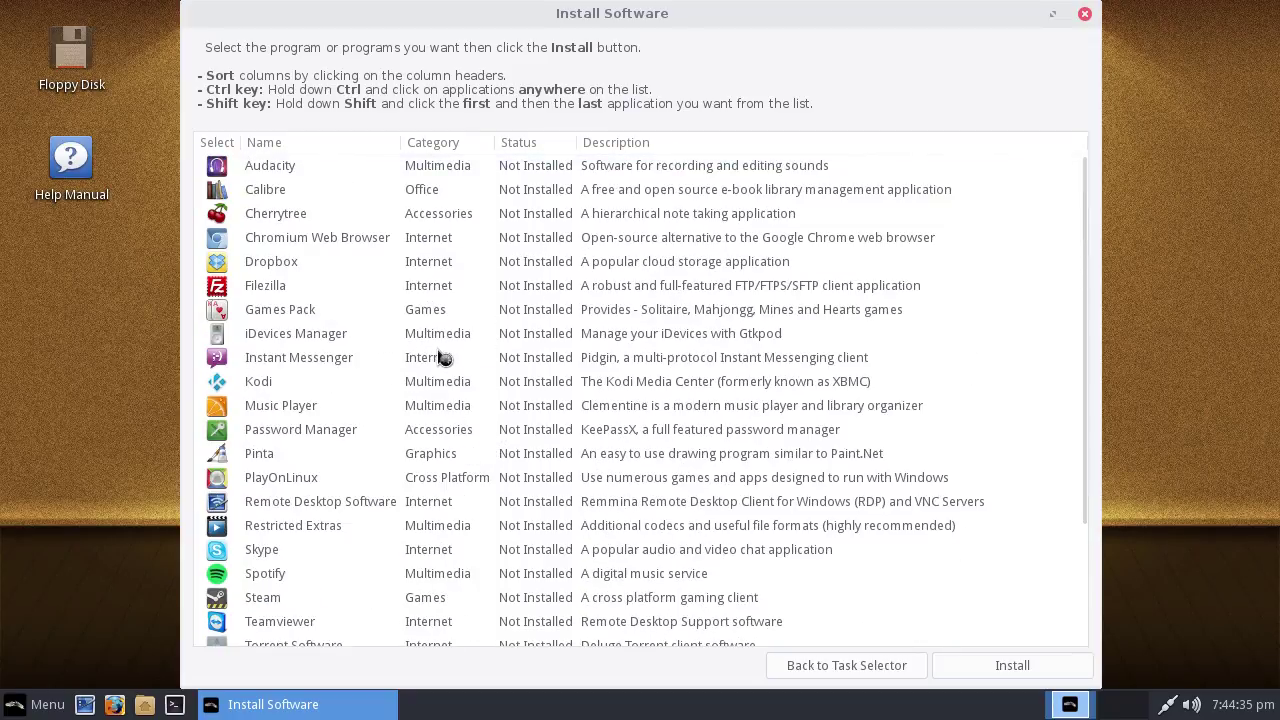
scroll(323, 434, "down", 5)
scroll(330, 440, "up", 5)
scroll(283, 437, "down", 2)
scroll(279, 545, "down", 1)
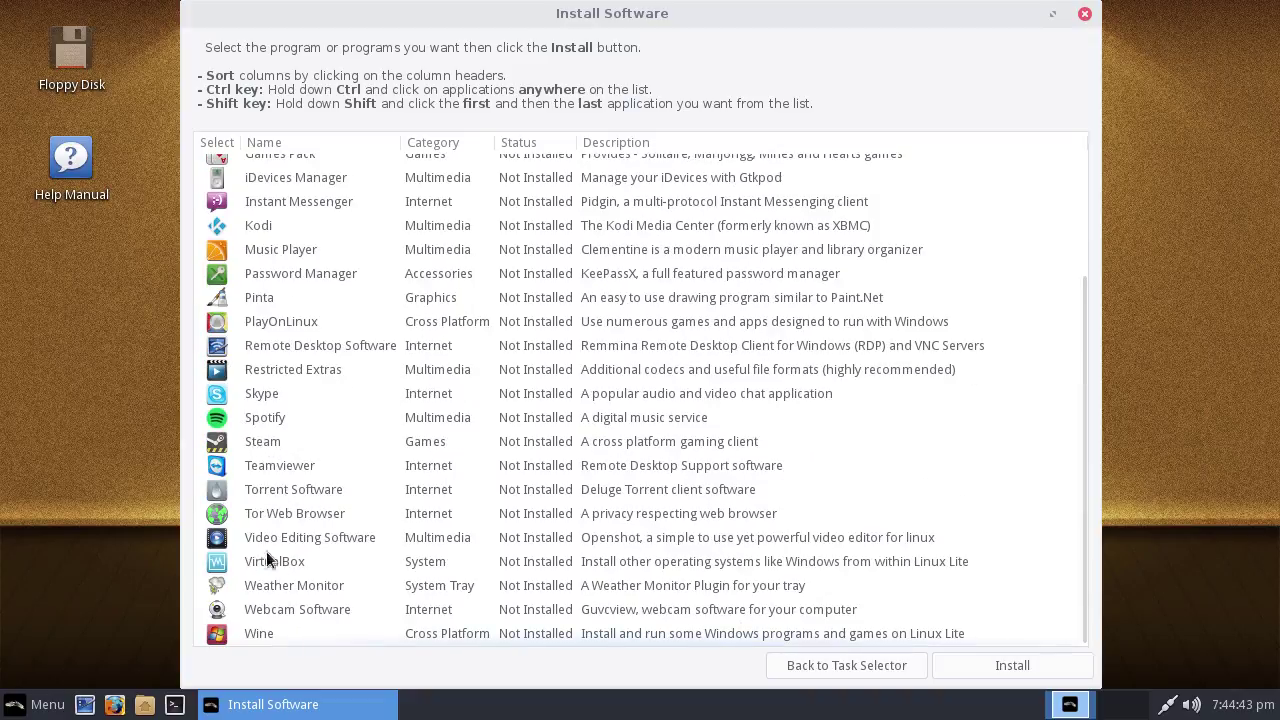
scroll(320, 509, "up", 3)
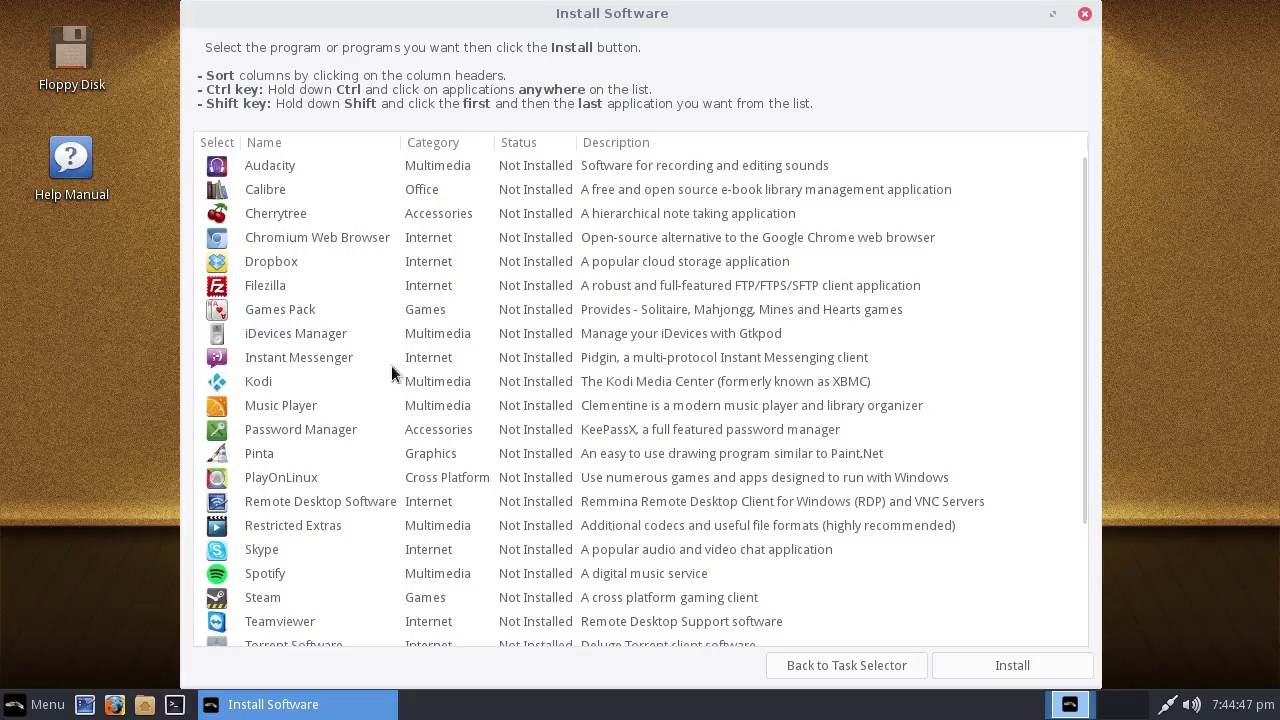
left_click(285, 241)
scroll(481, 366, "down", 3)
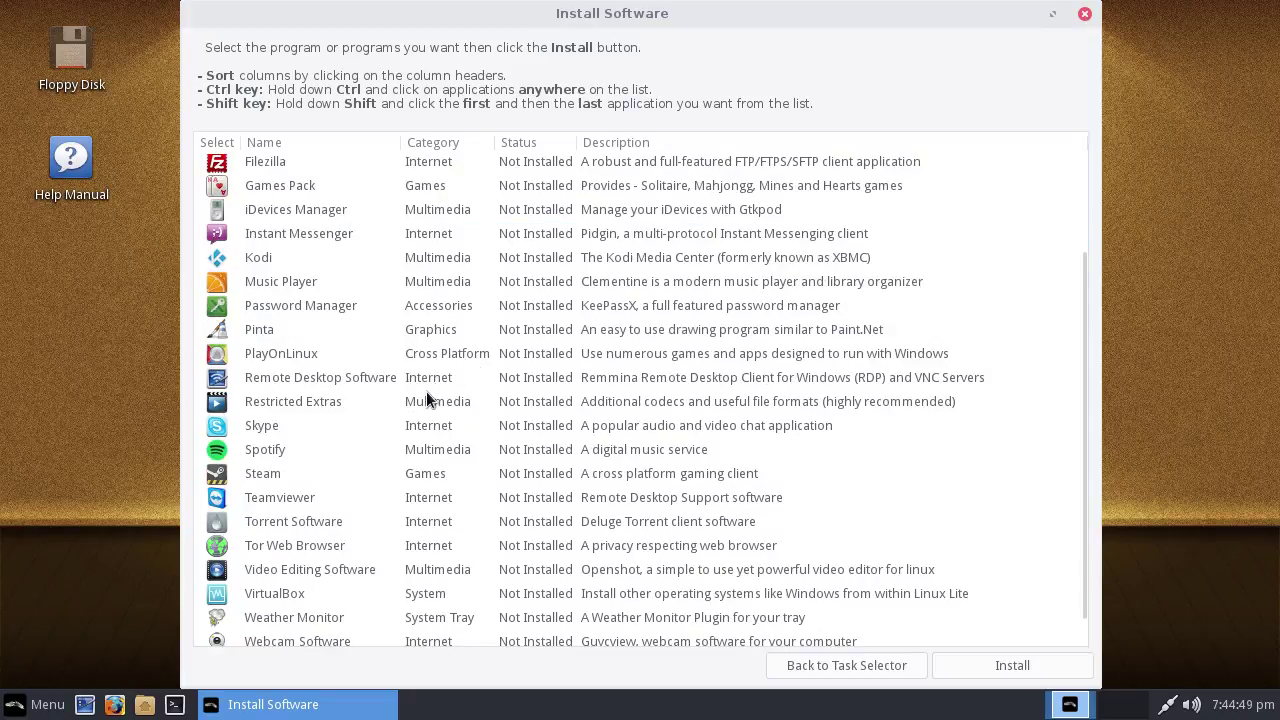
left_click(287, 396)
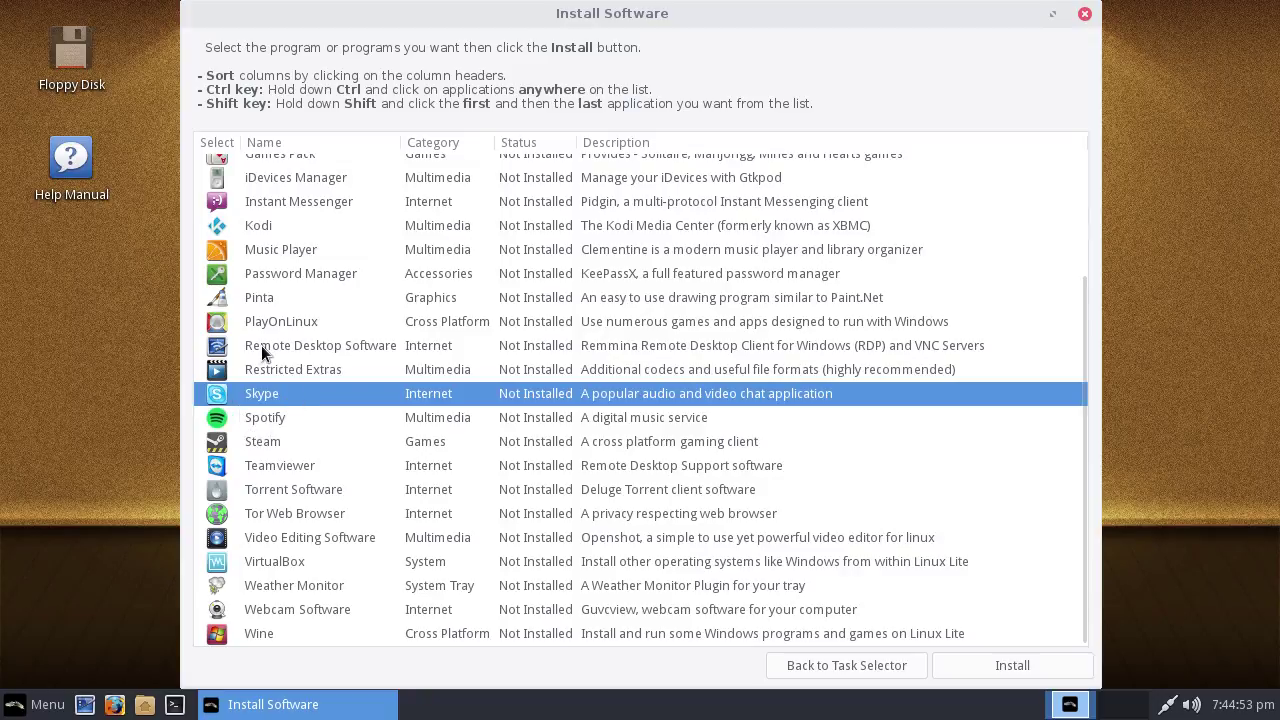
key("Down")
key("Down")
key("Down")
key("Down")
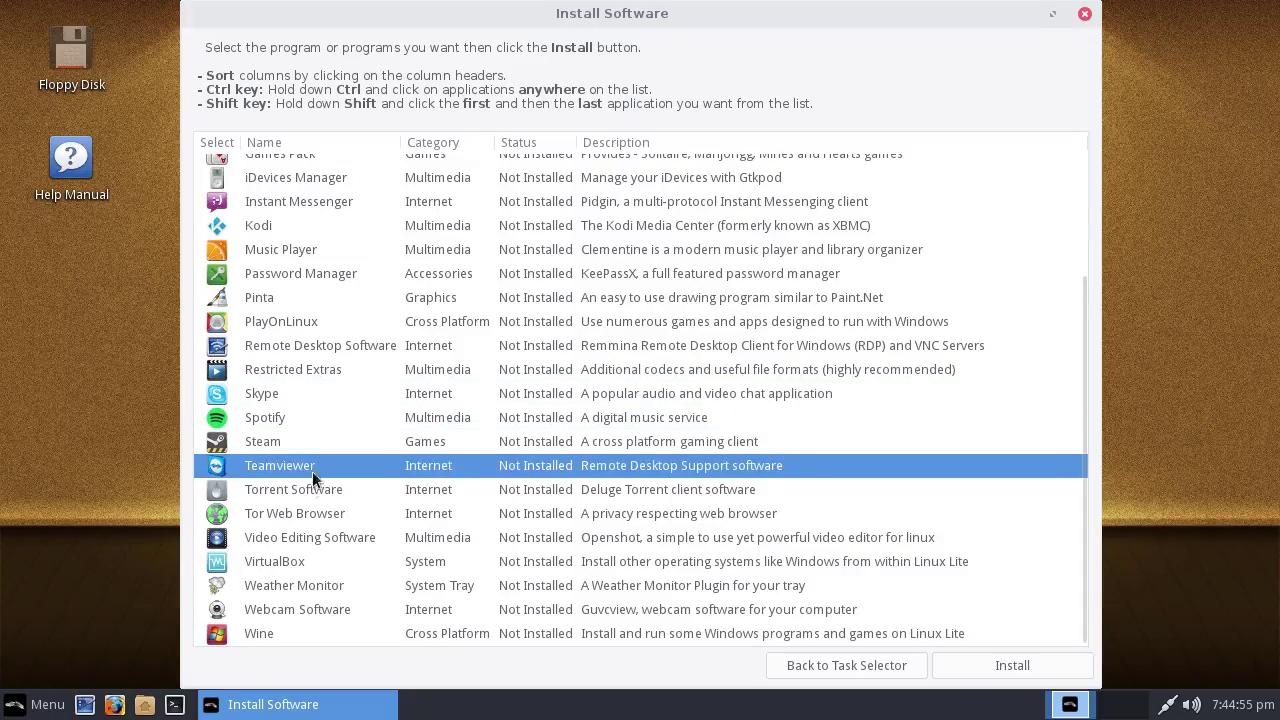
scroll(319, 579, "up", 3)
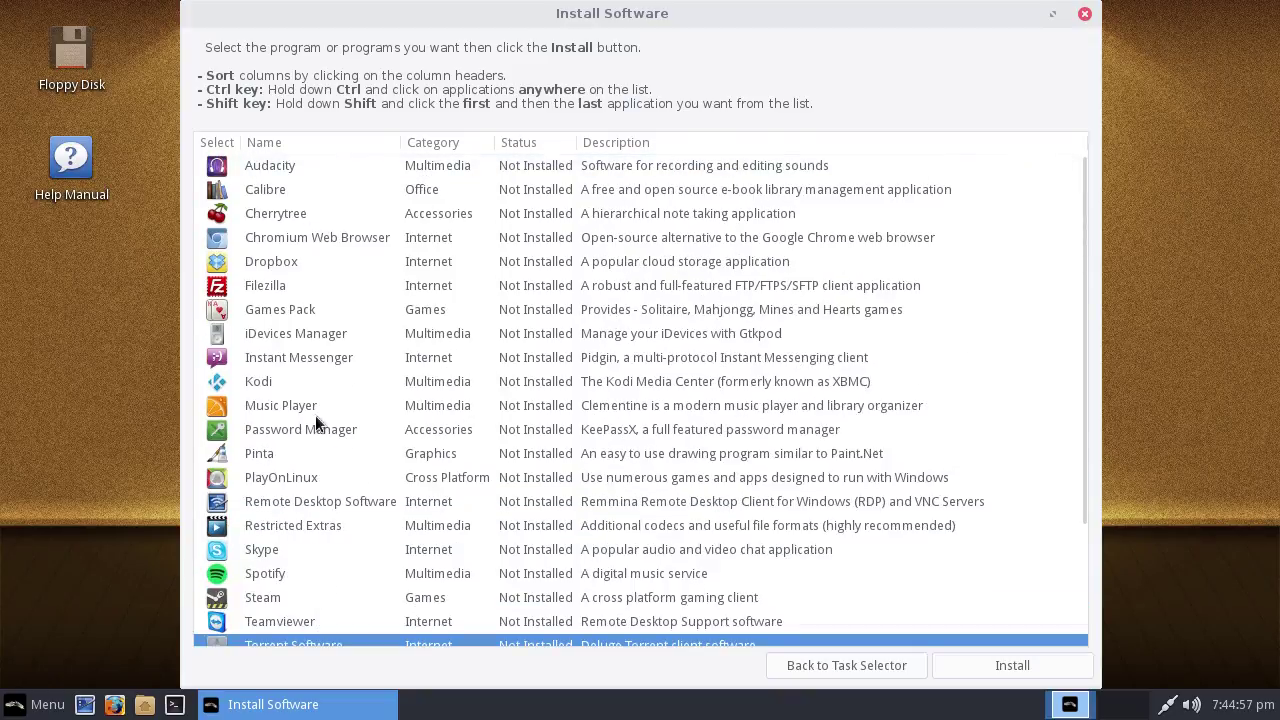
left_click(326, 287)
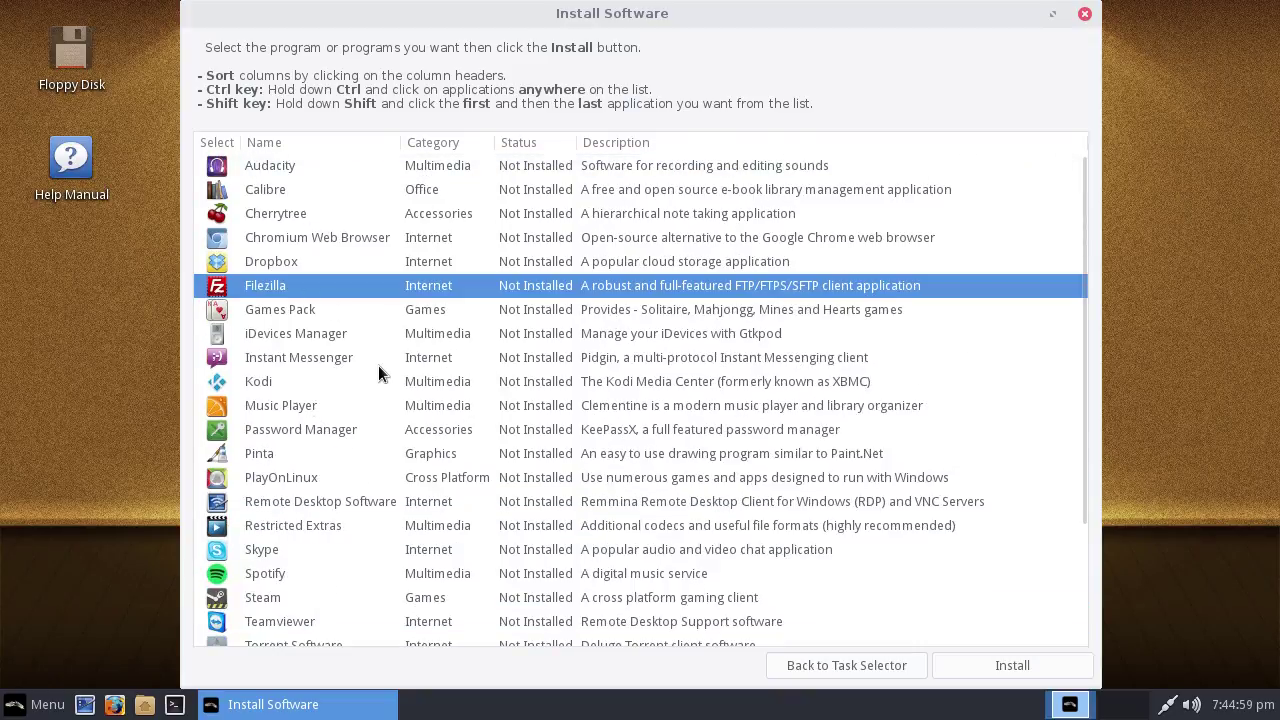
scroll(366, 390, "down", 3)
scroll(700, 380, "up", 2)
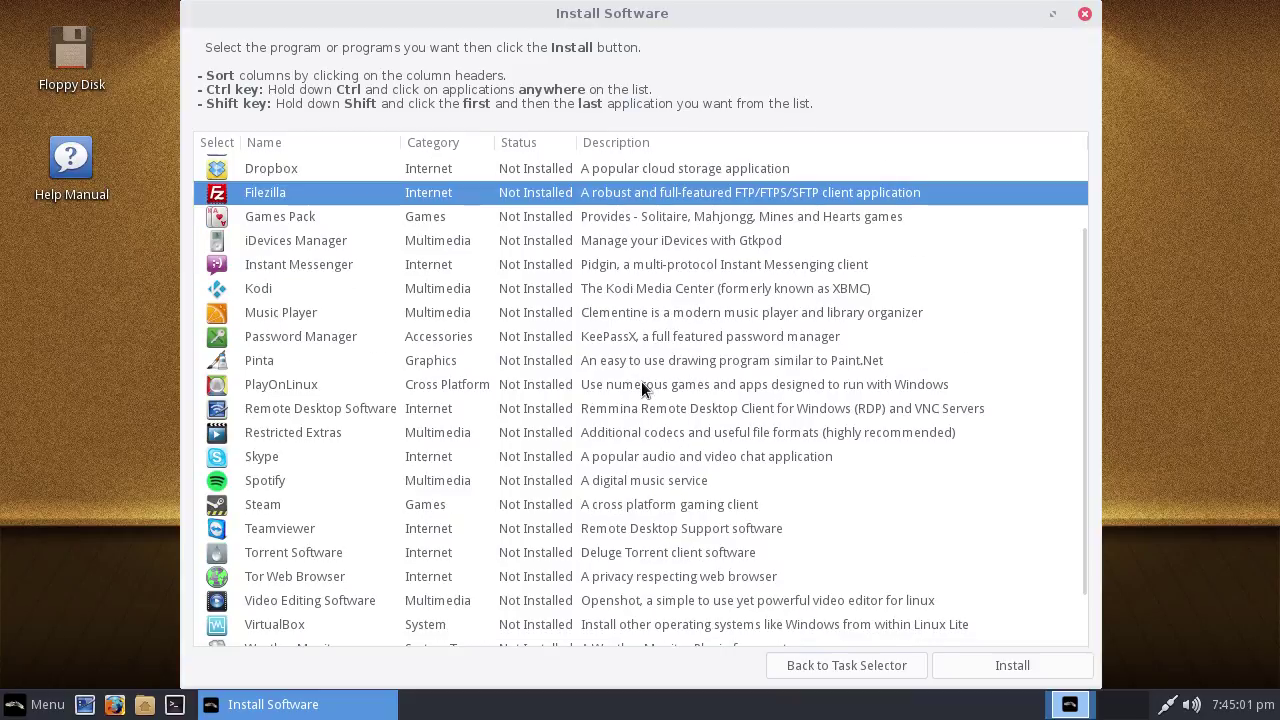
scroll(644, 385, "up", 2)
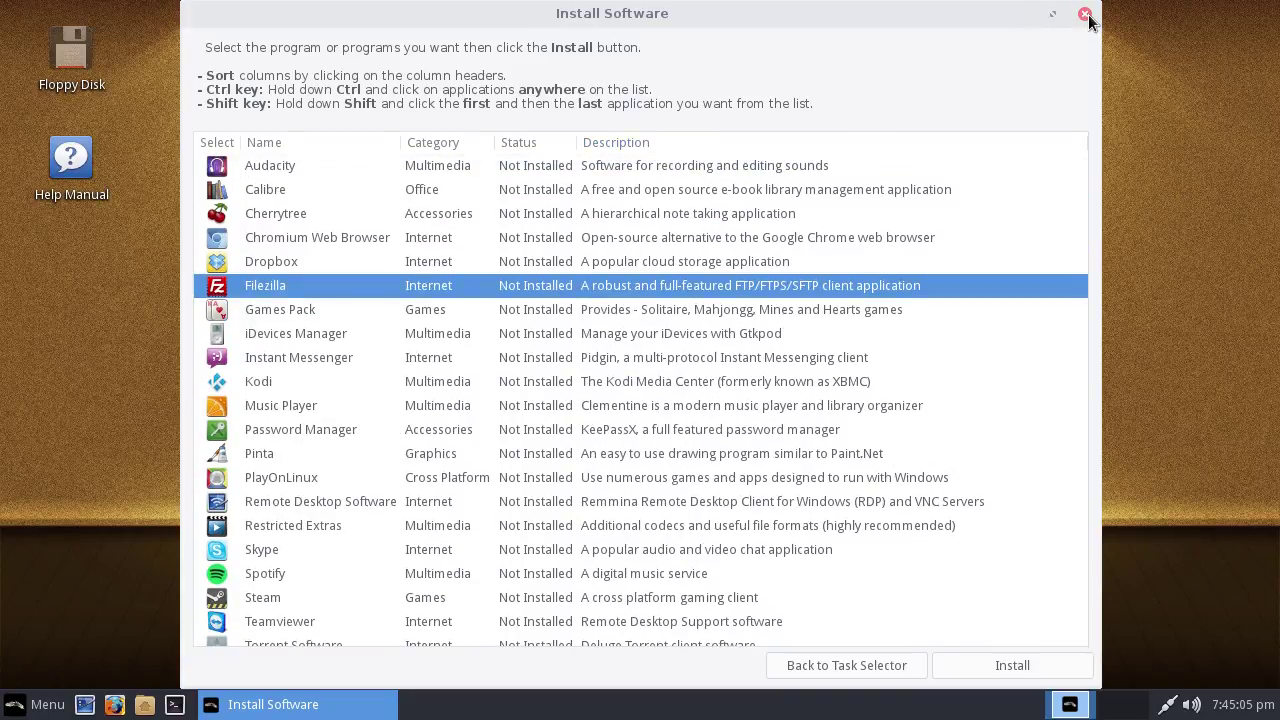
scroll(1000, 520, "down", 2)
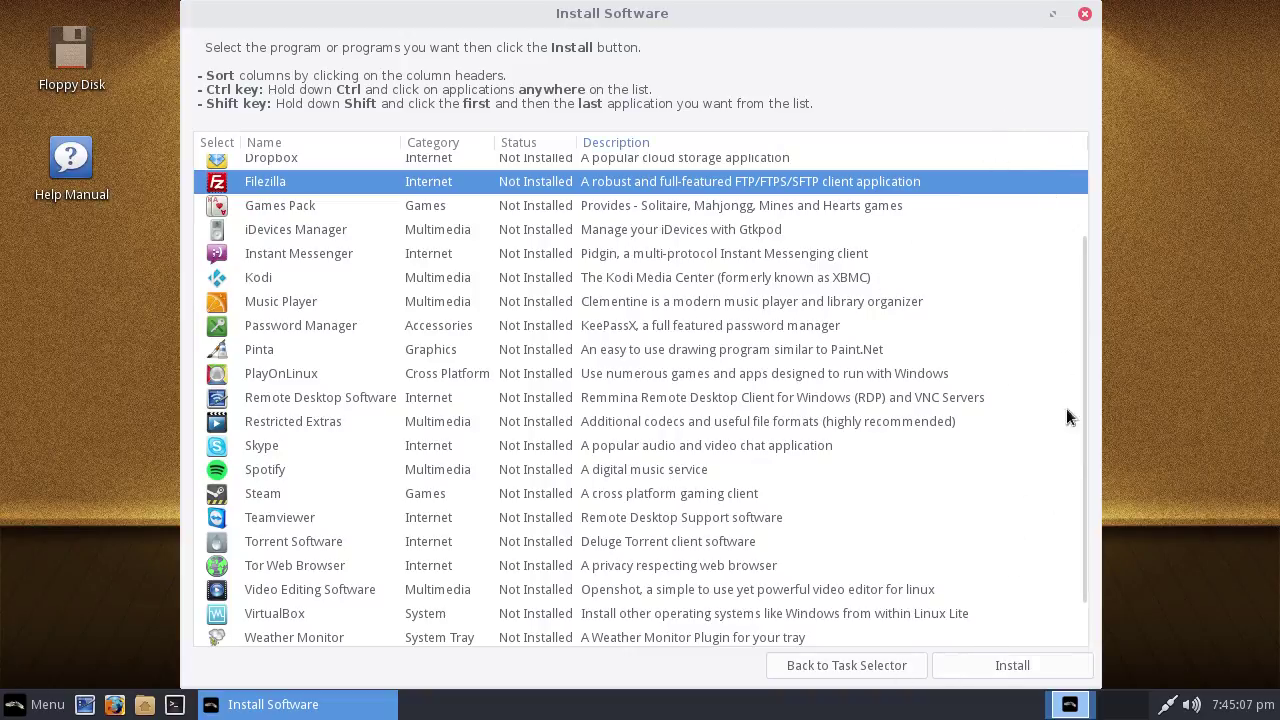
left_click(866, 672)
left_click(612, 391)
Confirm the Remove Software task to open the removable packages list
left_click(689, 431)
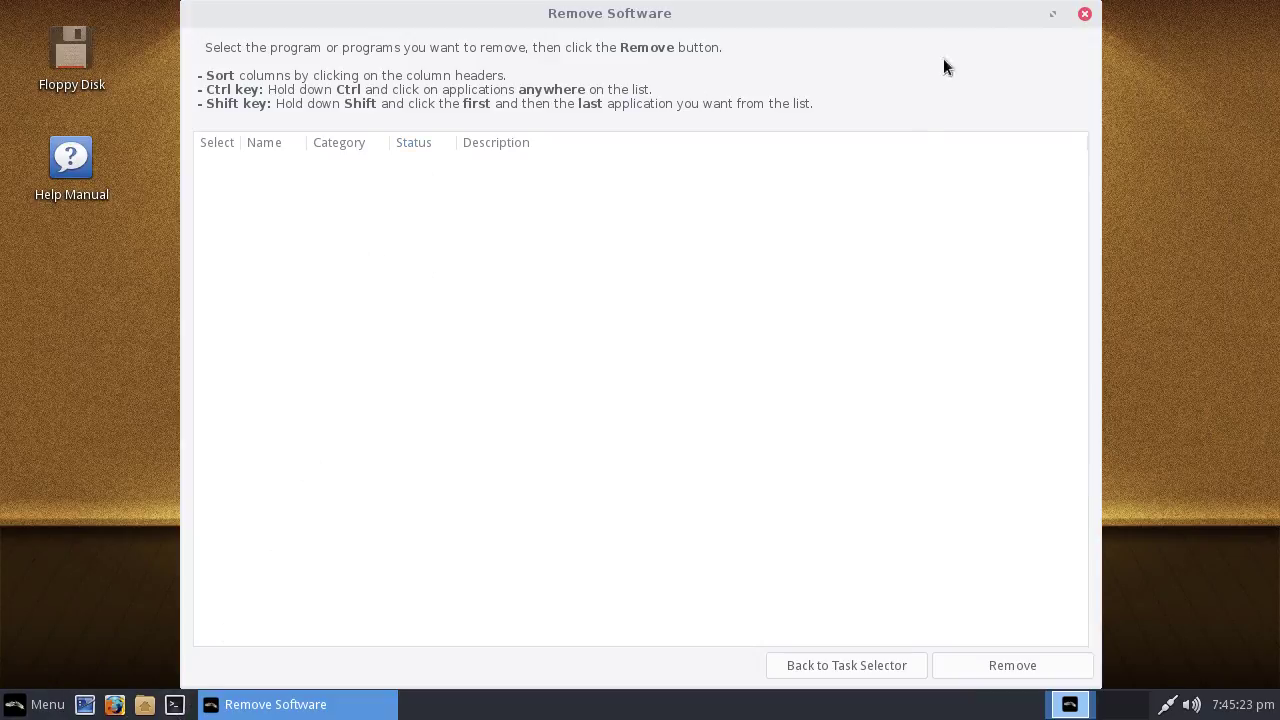
Quit Lite Software and launch Synaptic Package Manager from the System menu, authenticating with the password
left_click(1085, 13)
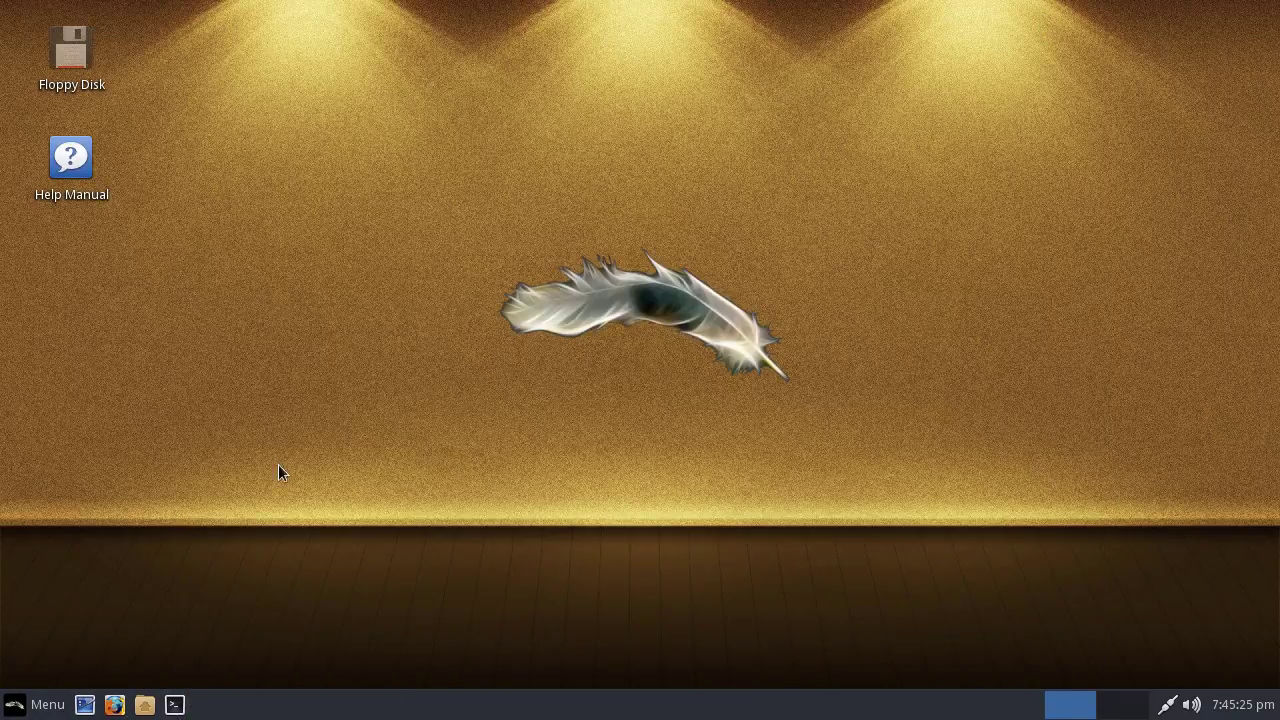
left_click(620, 429)
left_click(35, 704)
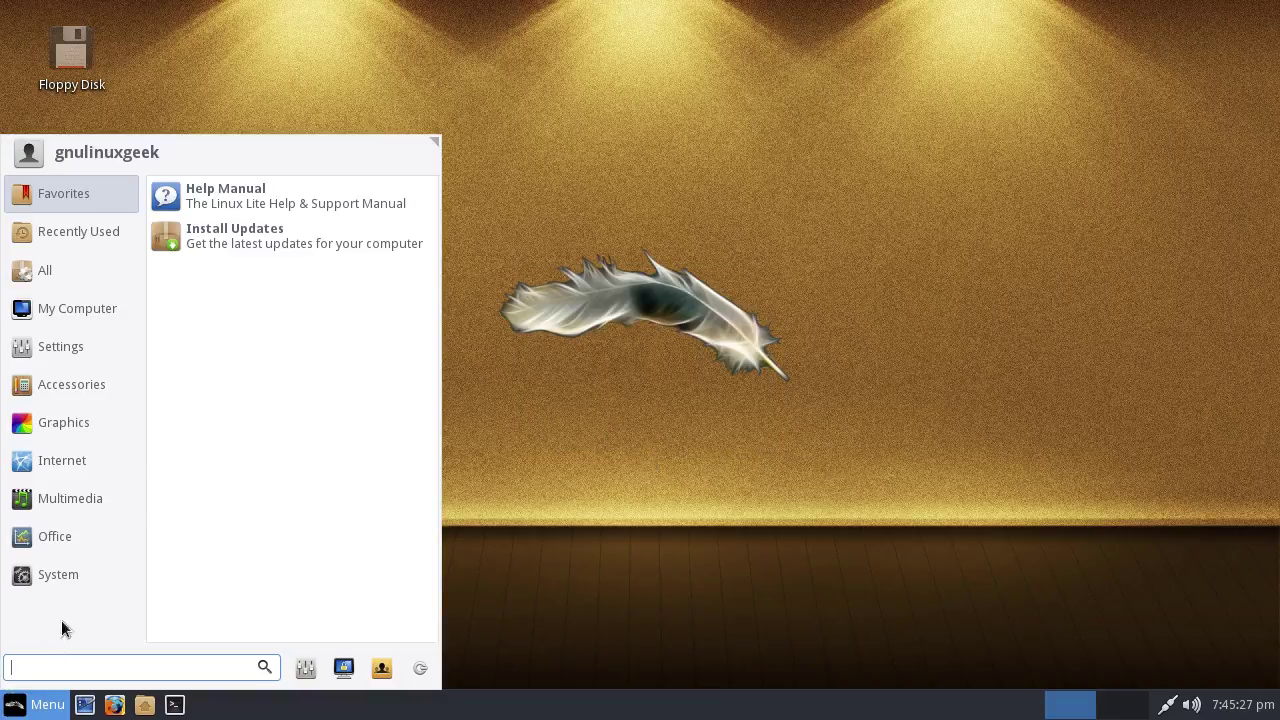
mouse_move(77, 573)
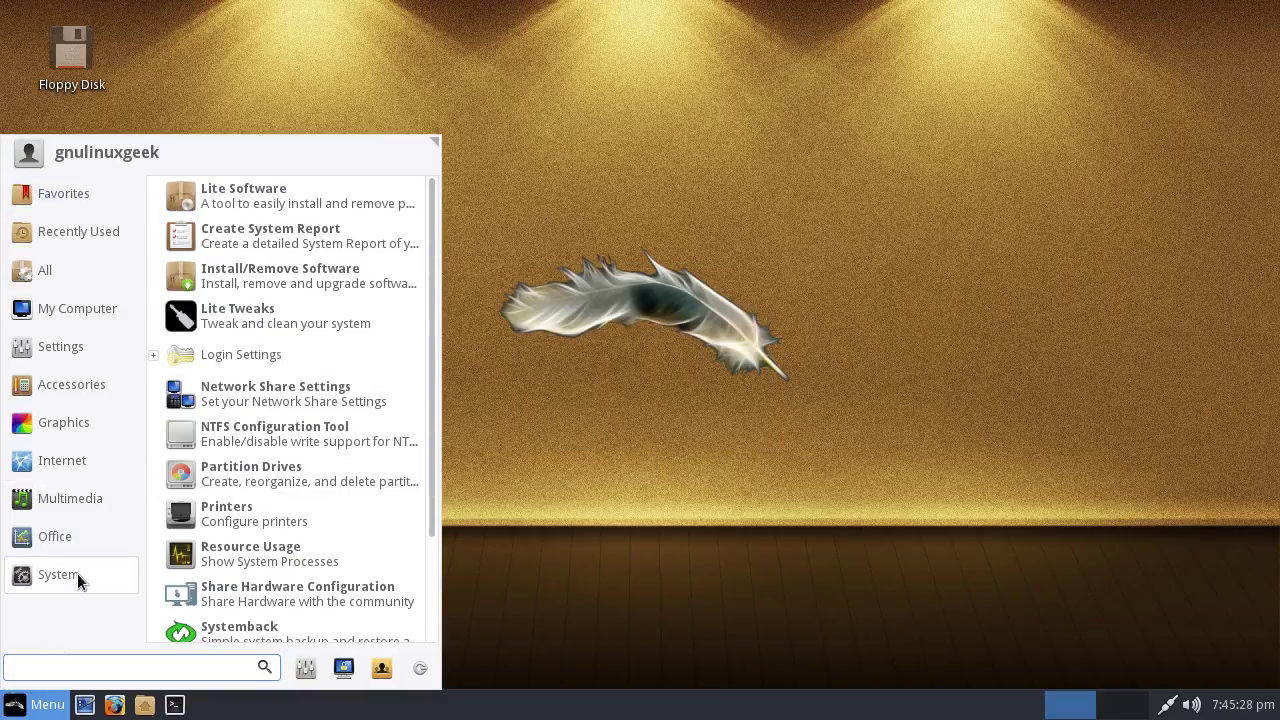
left_click(285, 283)
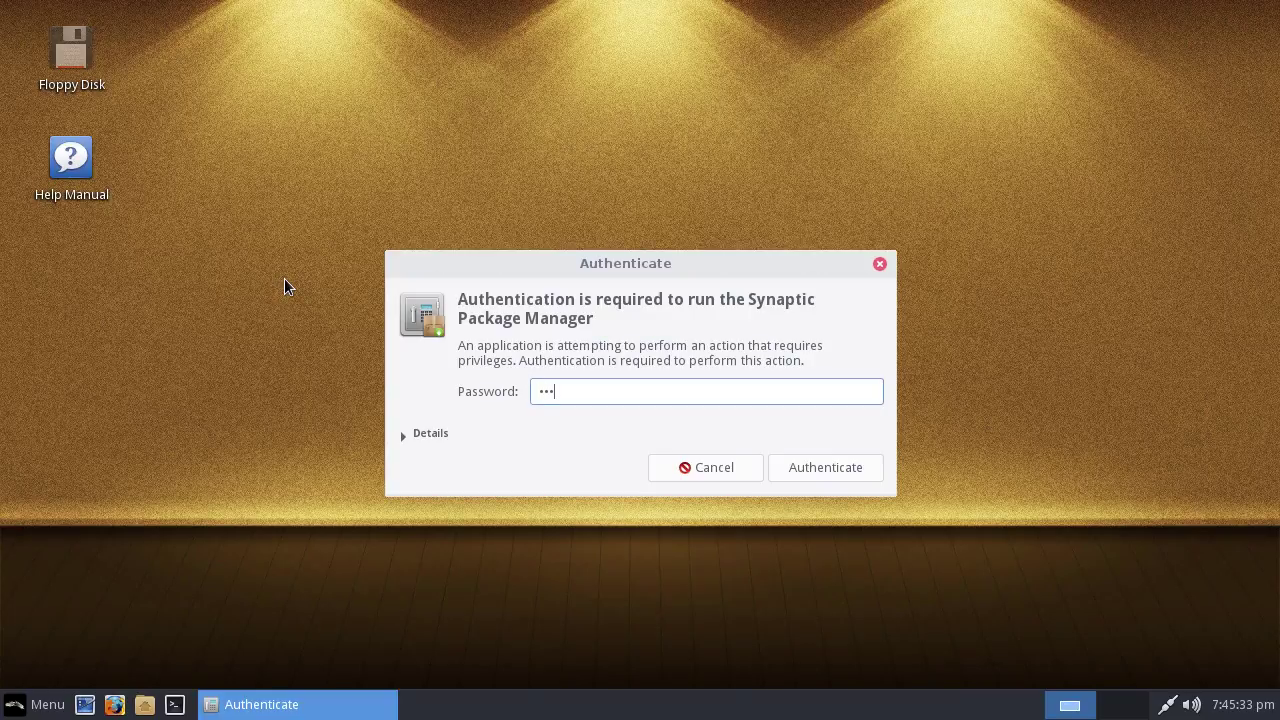
key("Return")
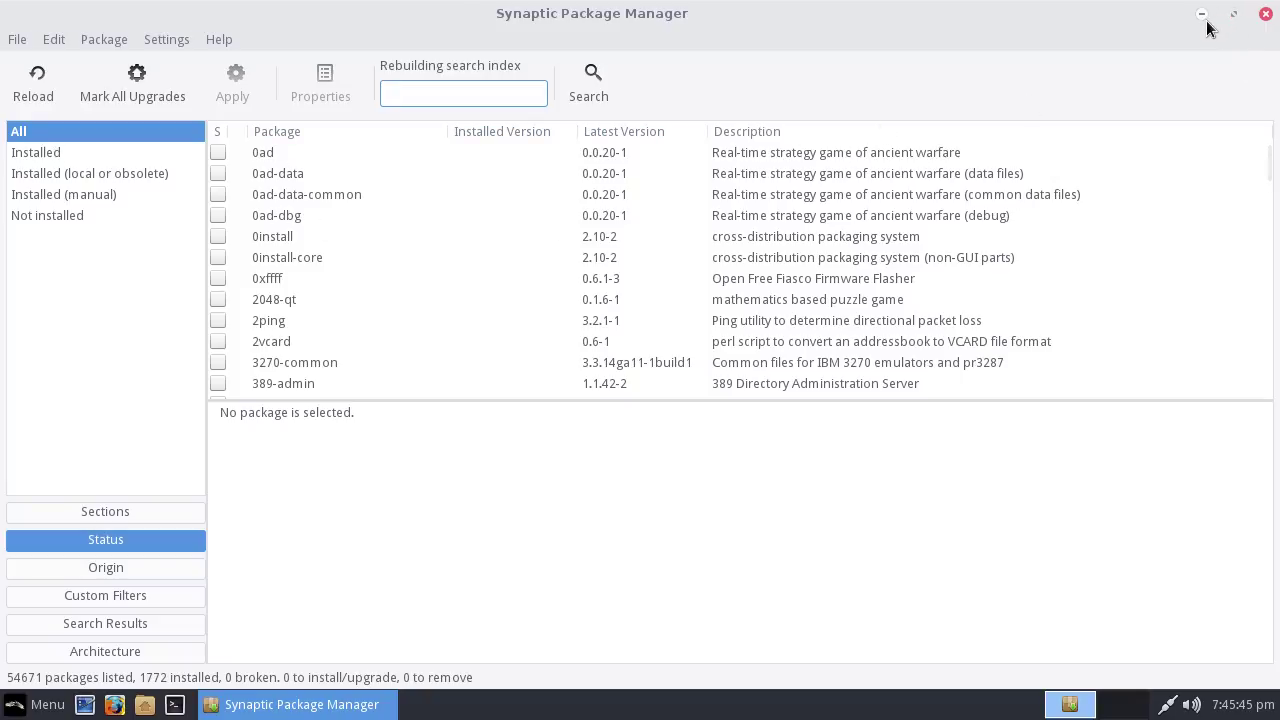
Close Synaptic and show the System category in the Whisker Menu
left_click(1265, 14)
left_click(55, 710)
left_click(70, 572)
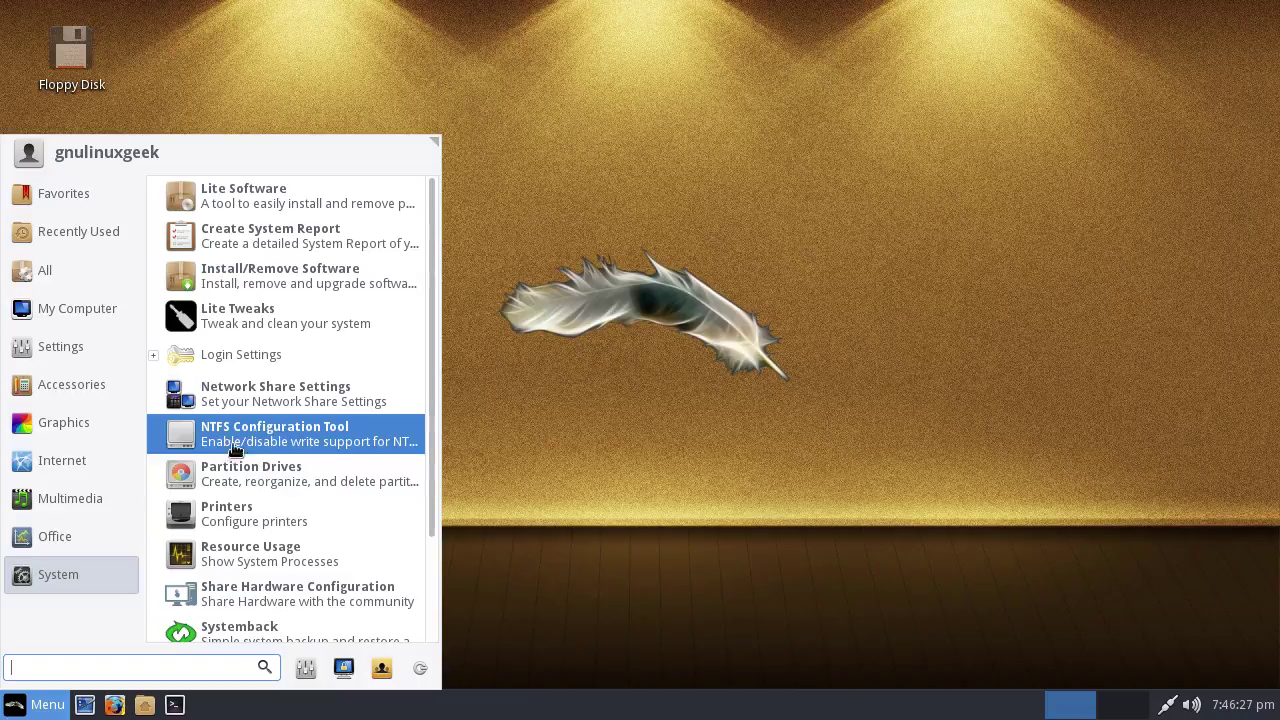
Open the Settings Manager, view Power Manager, then return to the All Settings grid
scroll(275, 412, "down", 3)
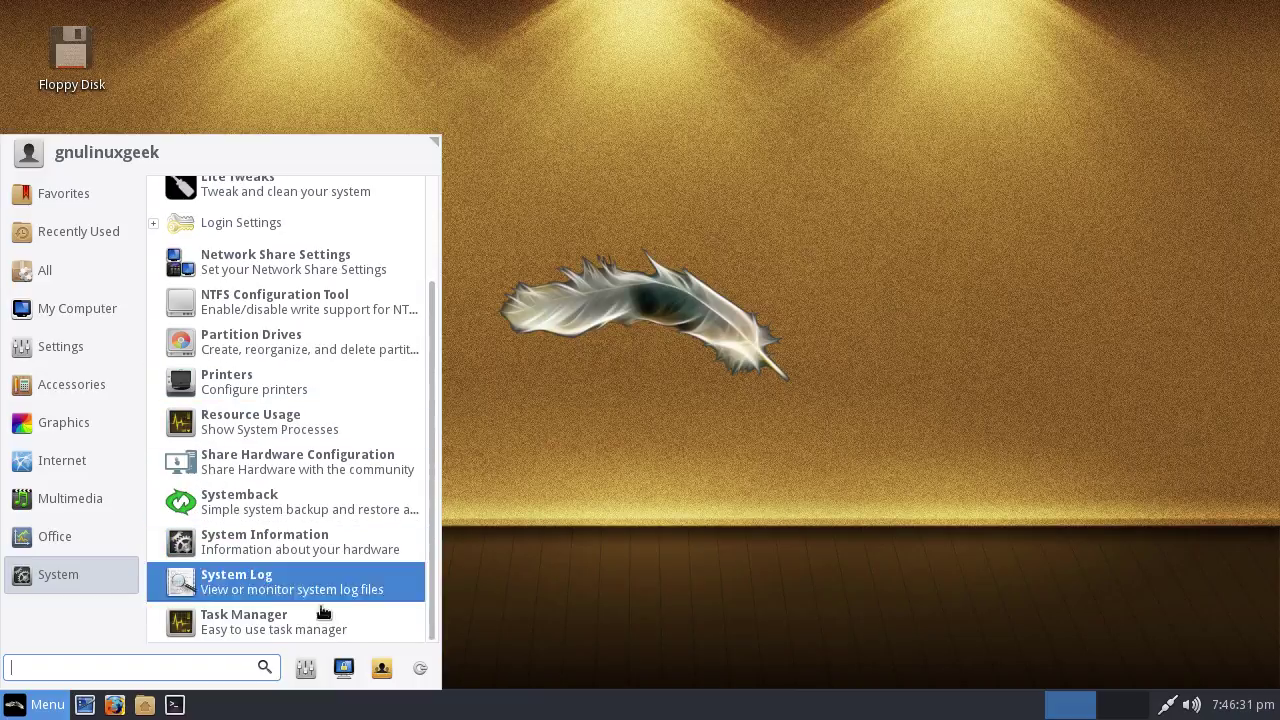
left_click(306, 667)
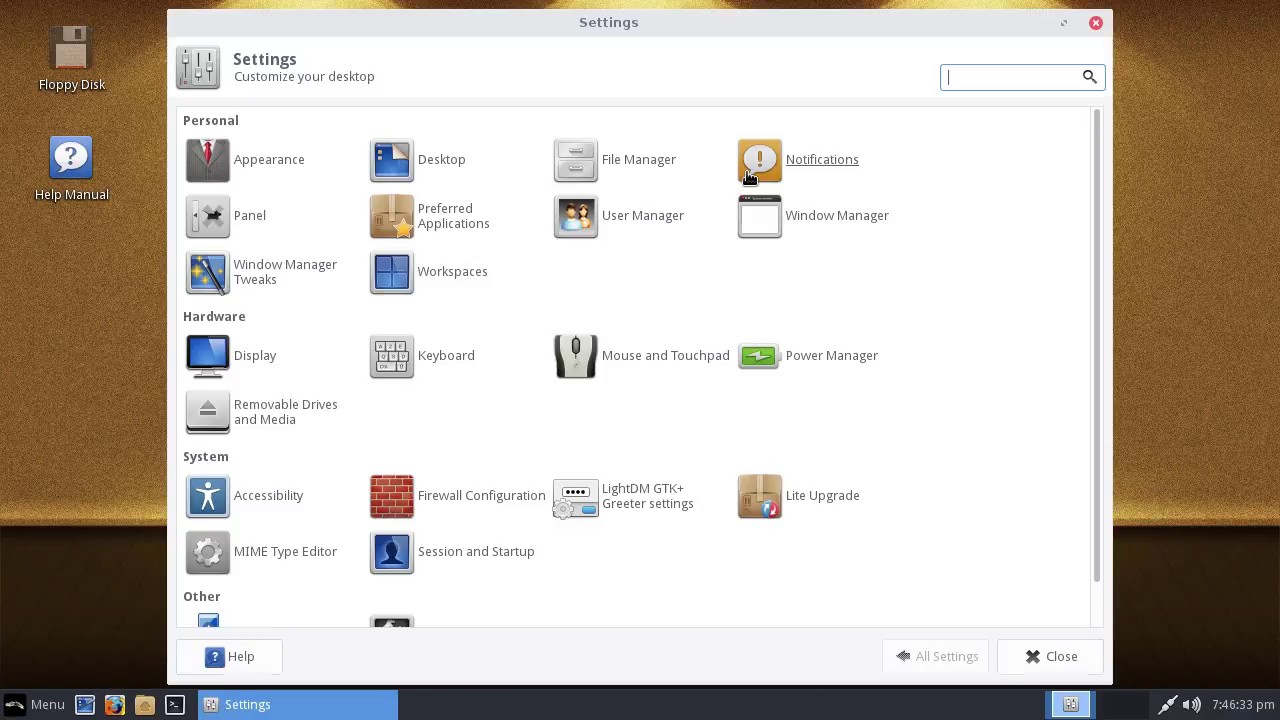
scroll(729, 280, "down", 1)
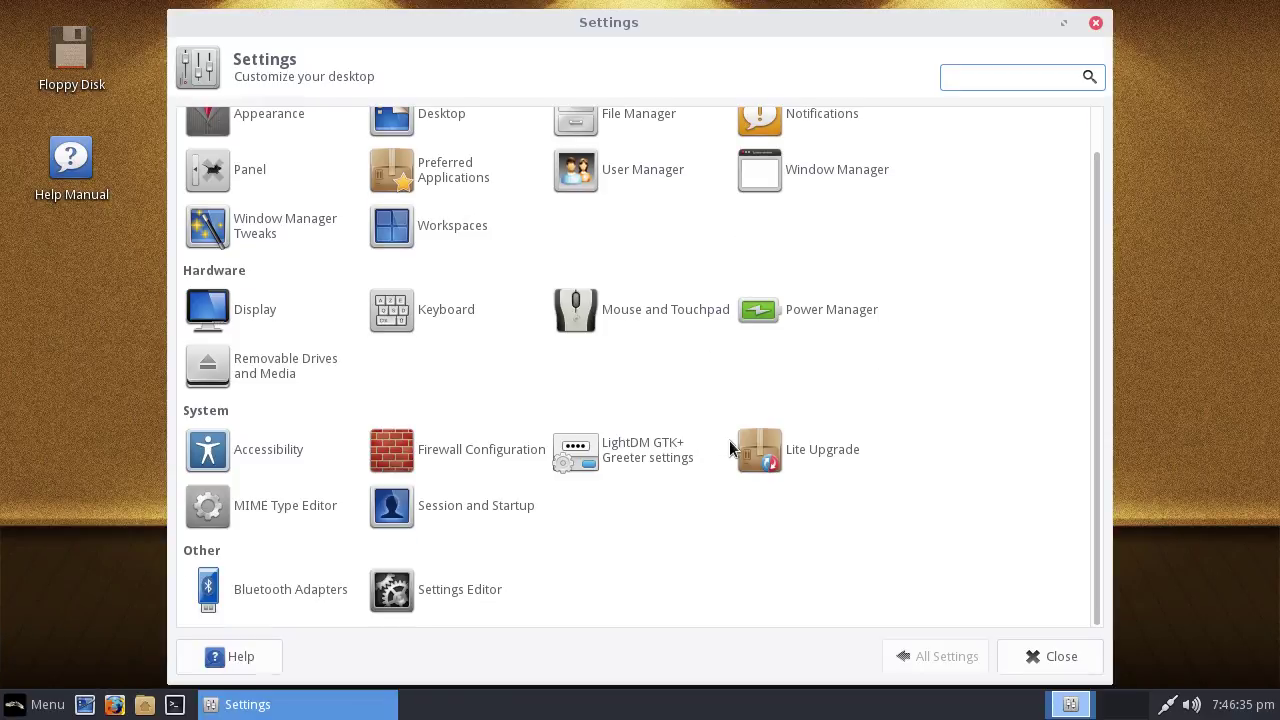
scroll(729, 300, "up", 1)
left_click(800, 362)
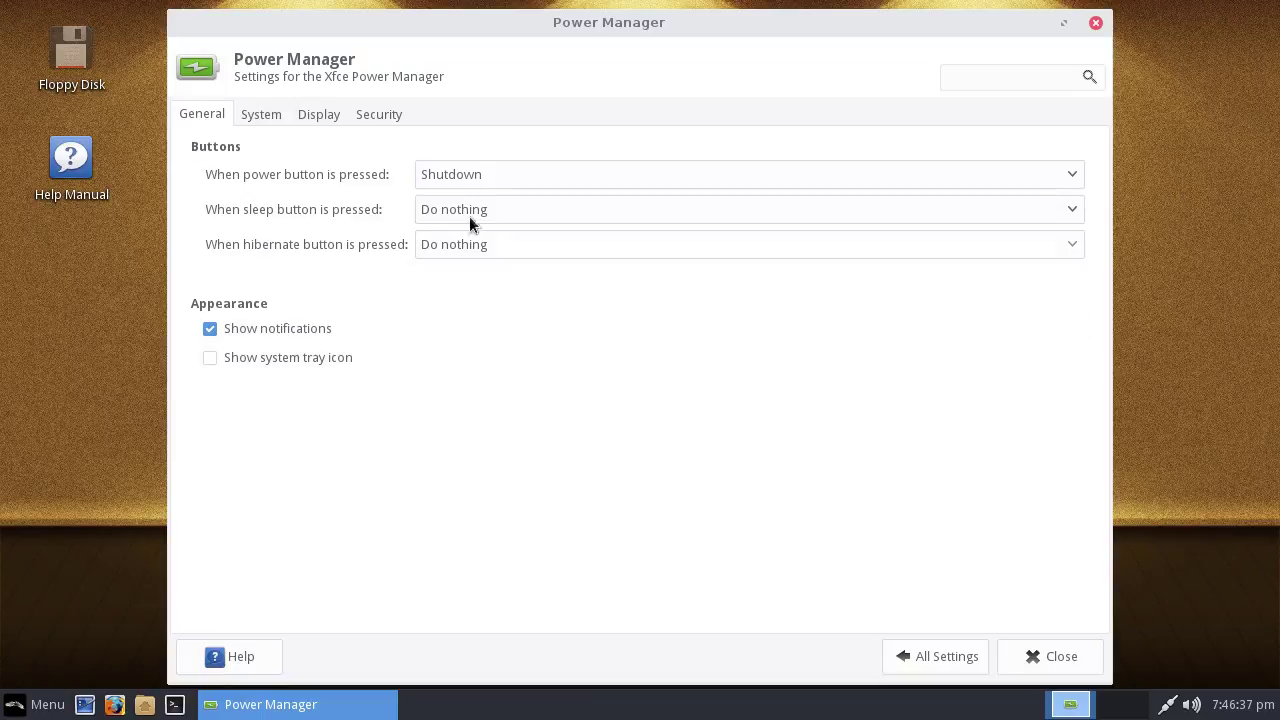
left_click(908, 656)
scroll(443, 463, "down", 1)
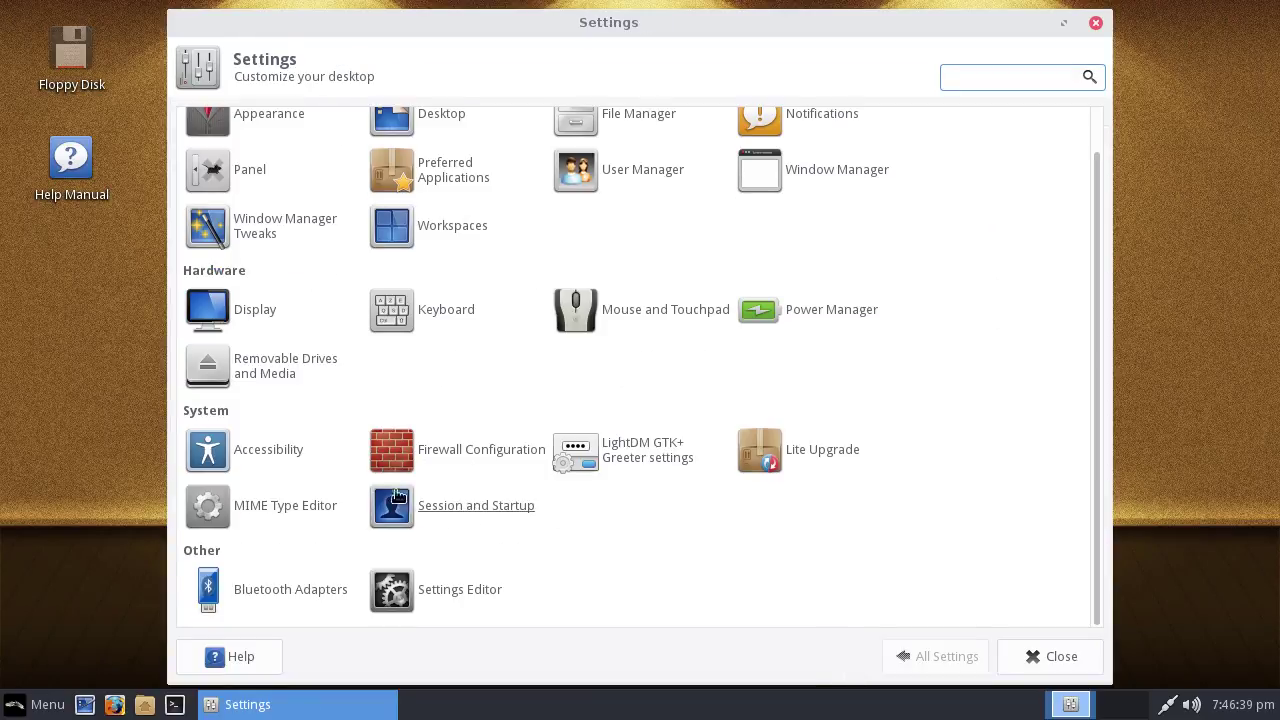
scroll(283, 549, "up", 1)
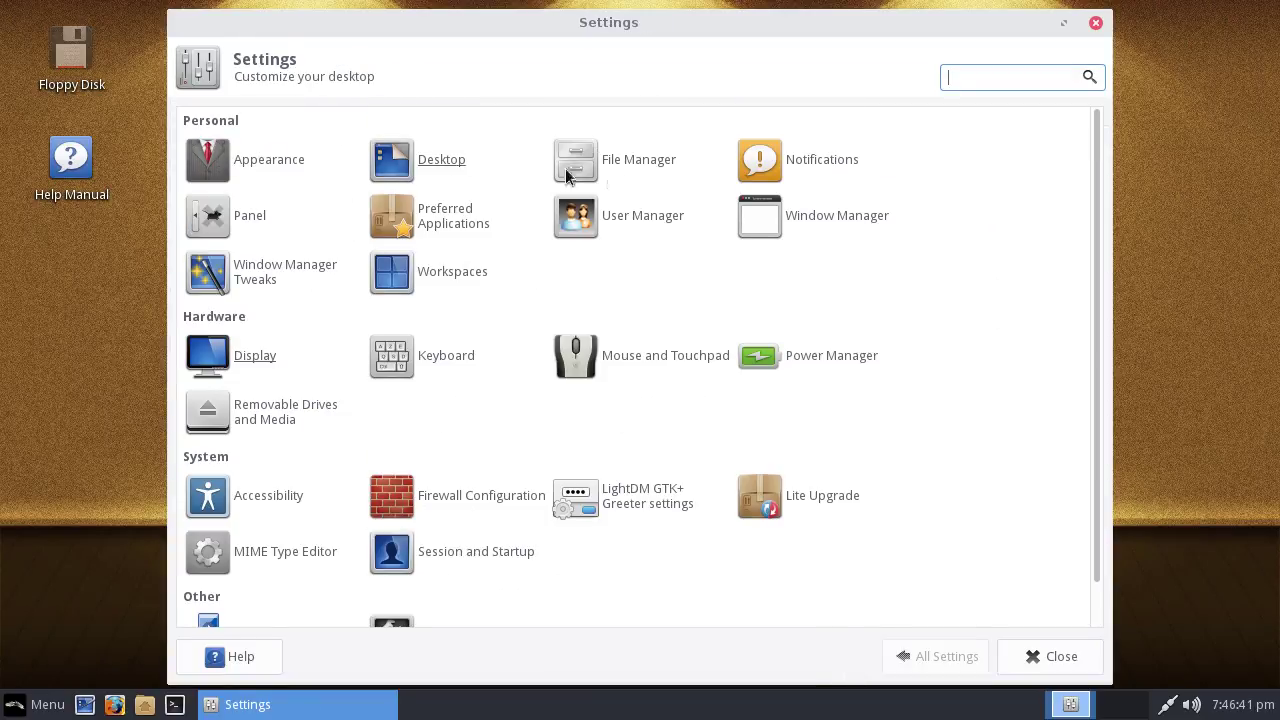
scroll(374, 383, "down", 1)
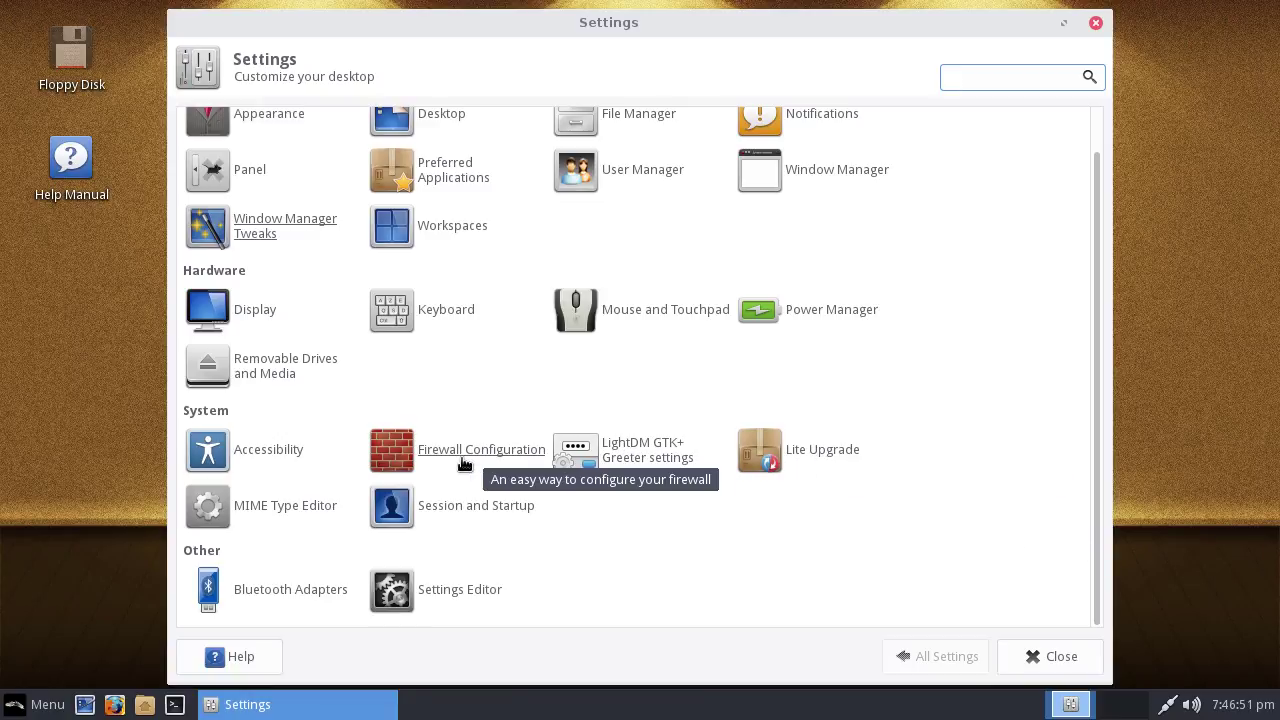
scroll(337, 337, "up", 1)
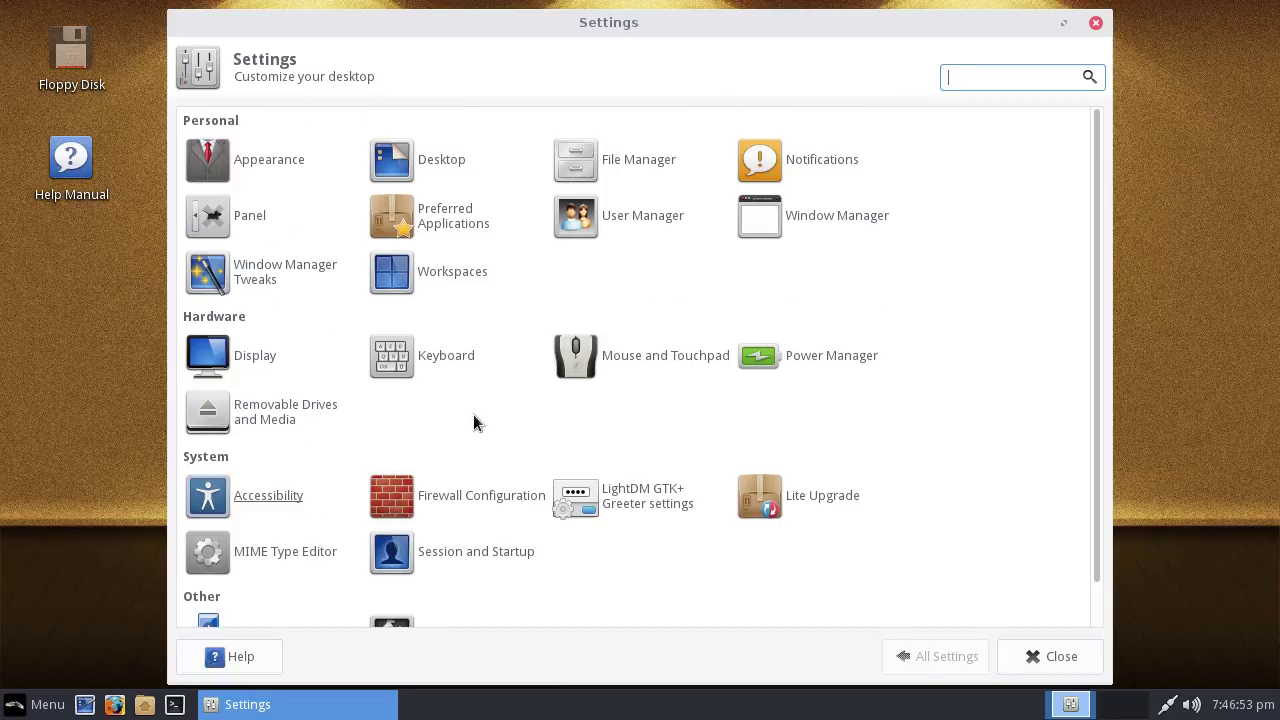
In Appearance, try the Arc-Dark, Arc-Darker, Clearlooks, Greybird and Industrial styles, then return to Arc
left_click(255, 166)
left_click(296, 220)
left_click(299, 244)
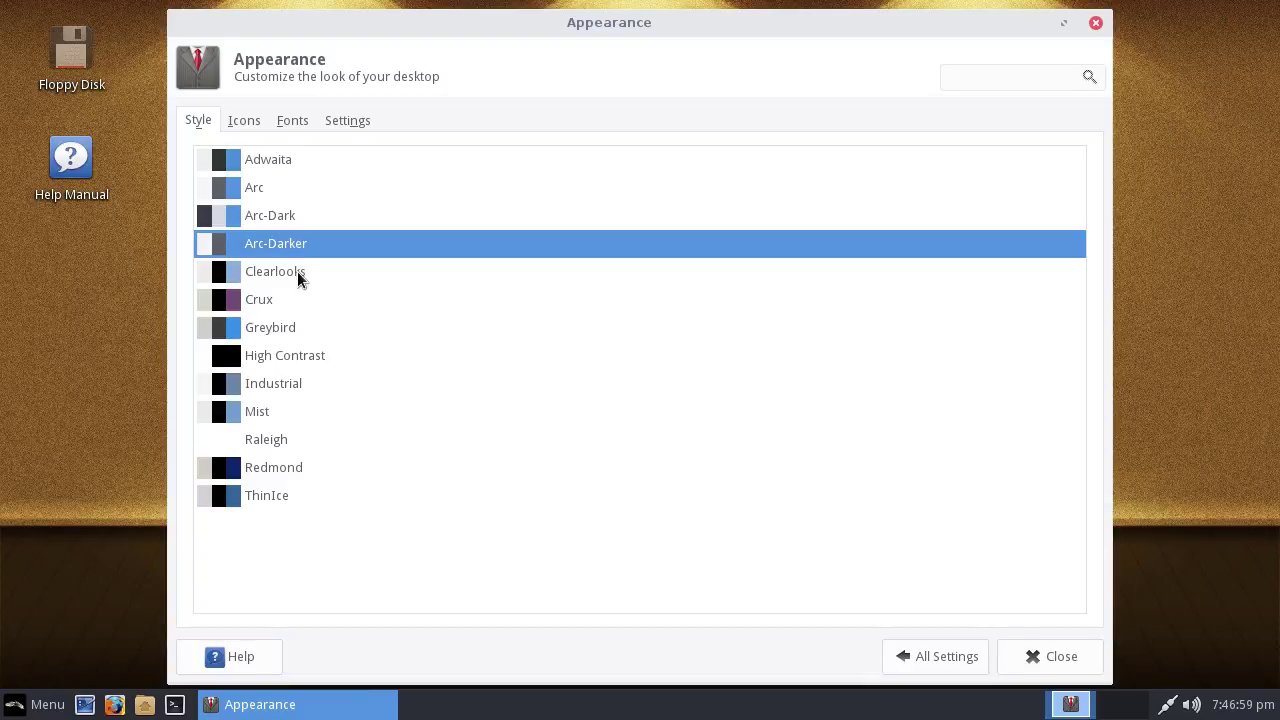
left_click(297, 271)
left_click(291, 302)
left_click(288, 353)
left_click(252, 186)
Try the Adwaita icon theme, then switch back to Faenza-Dark
left_click(249, 121)
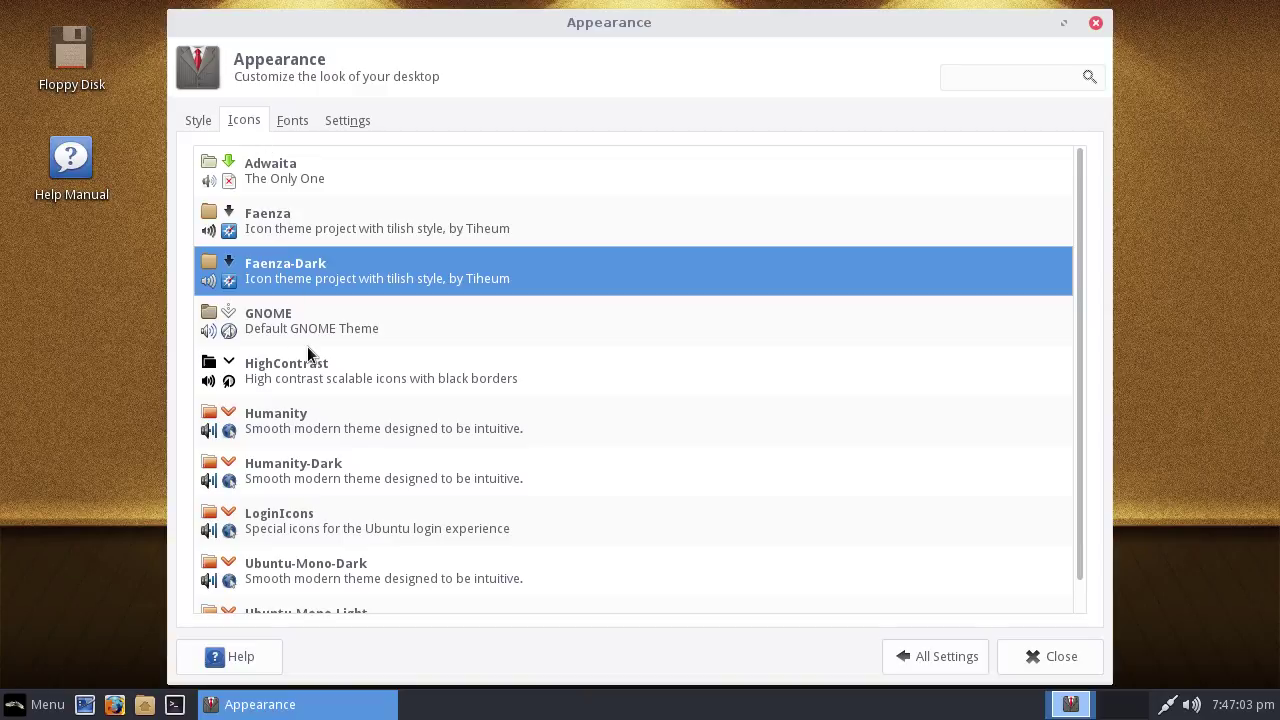
scroll(307, 276, "down", 1)
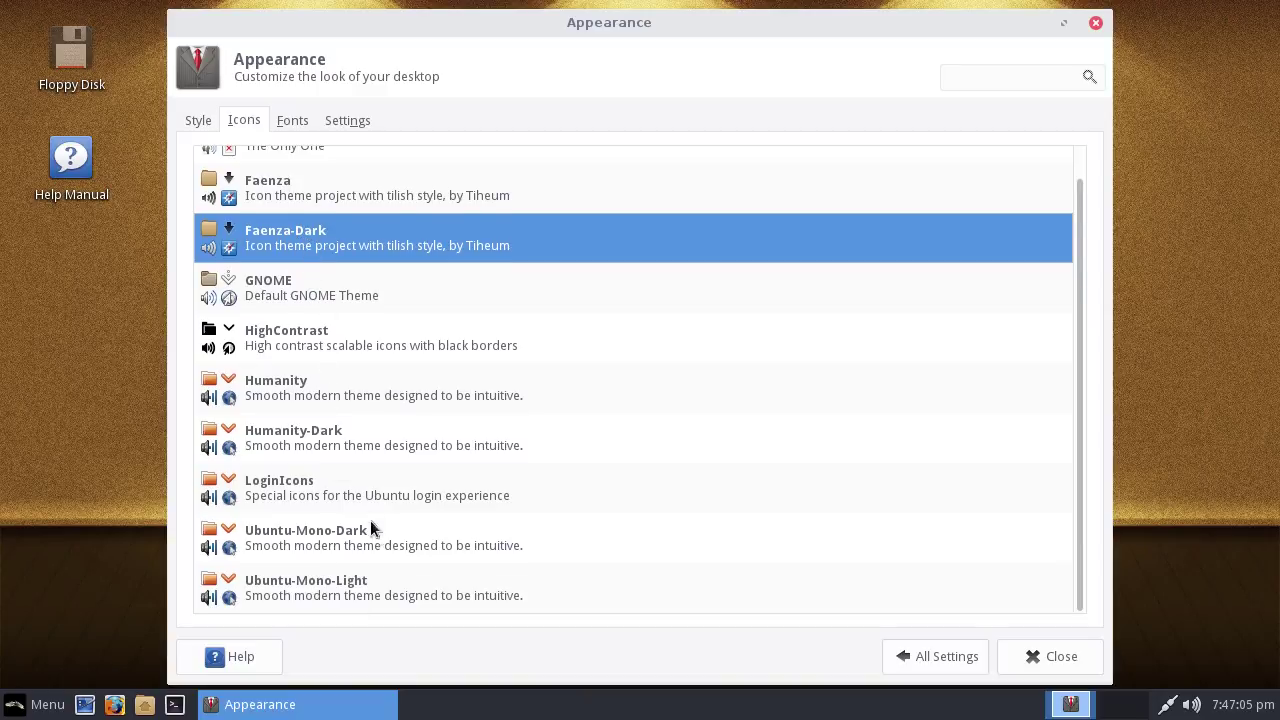
scroll(370, 510, "up", 1)
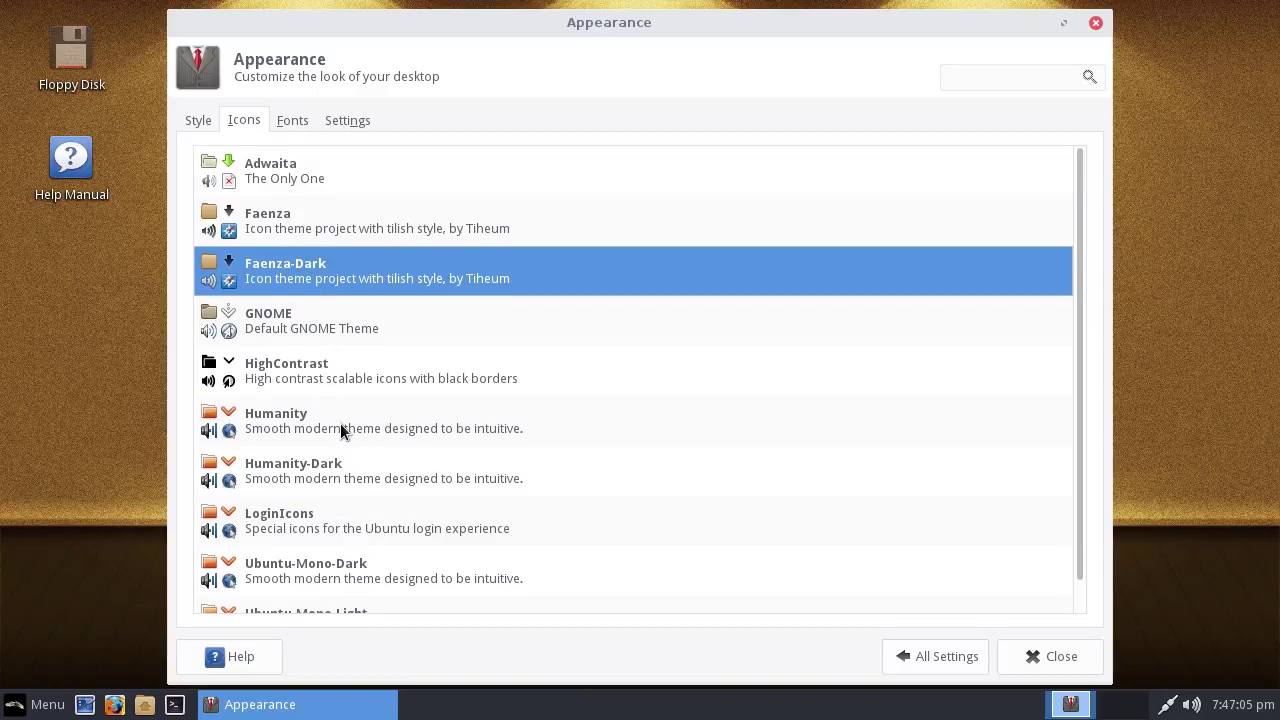
left_click(282, 190)
left_click(286, 256)
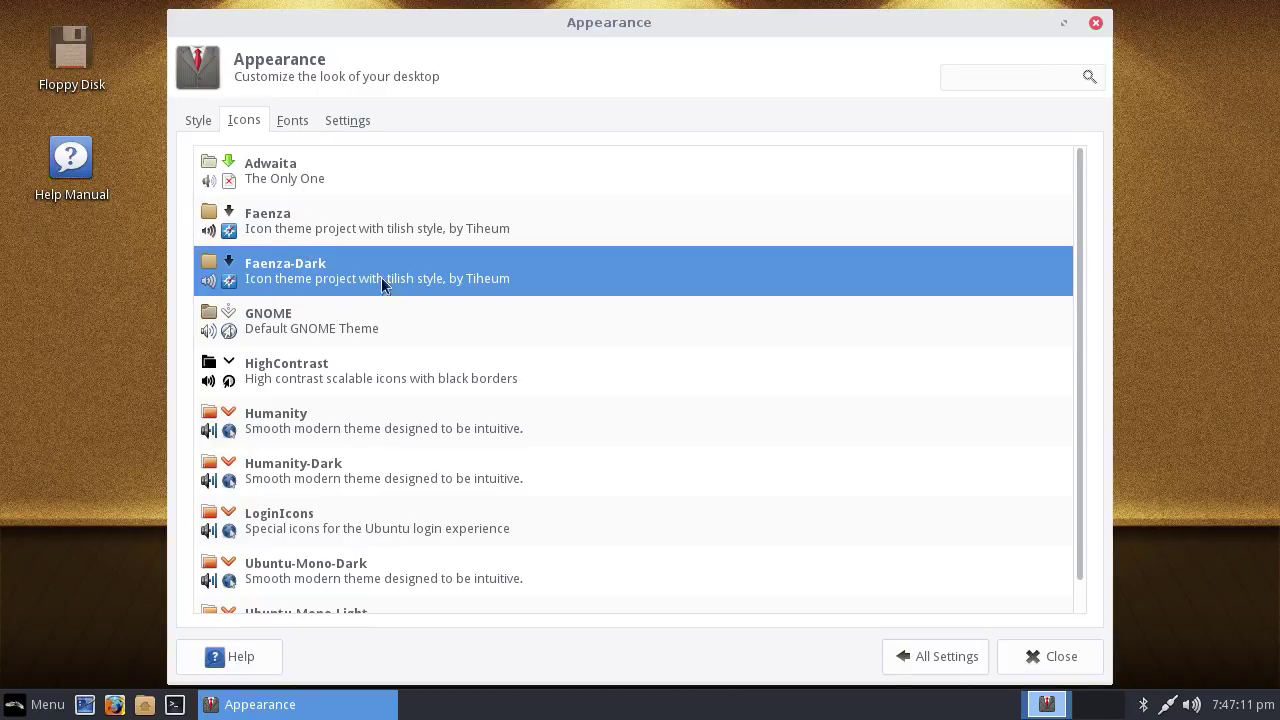
Look over the Fonts and Settings tabs, then apply the Arc-Dark style
left_click(281, 119)
left_click(357, 119)
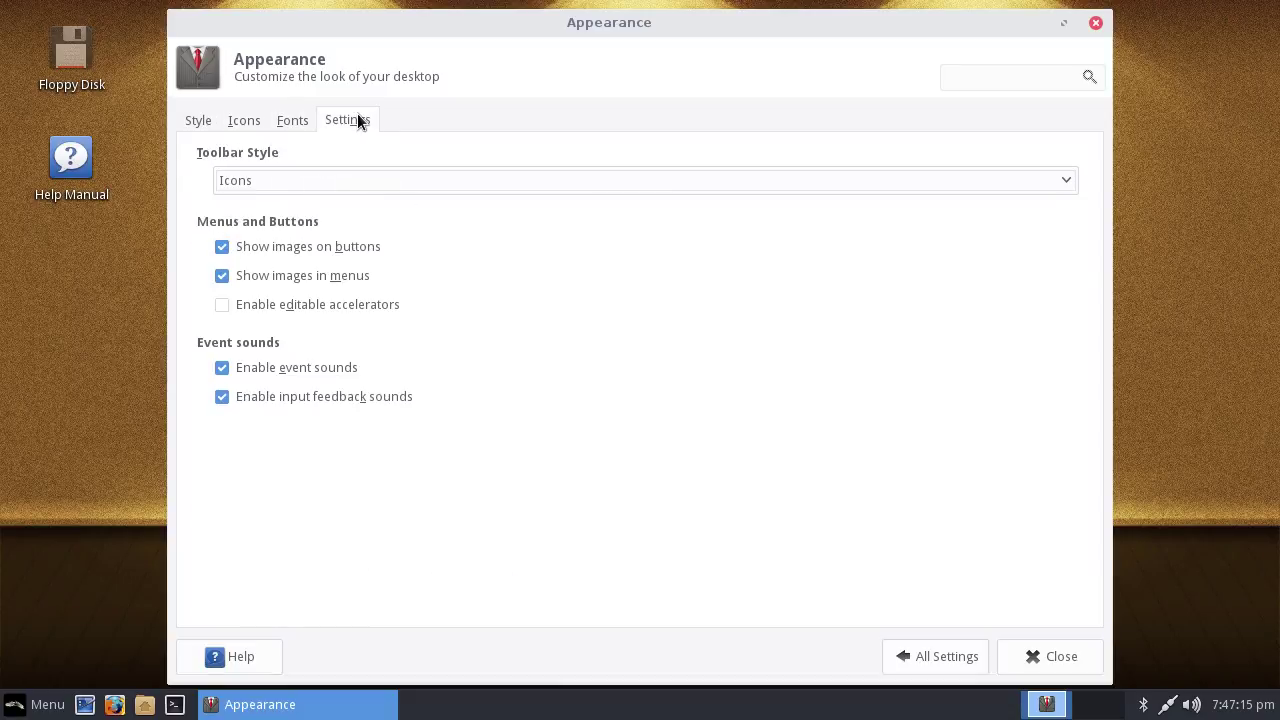
left_click(182, 121)
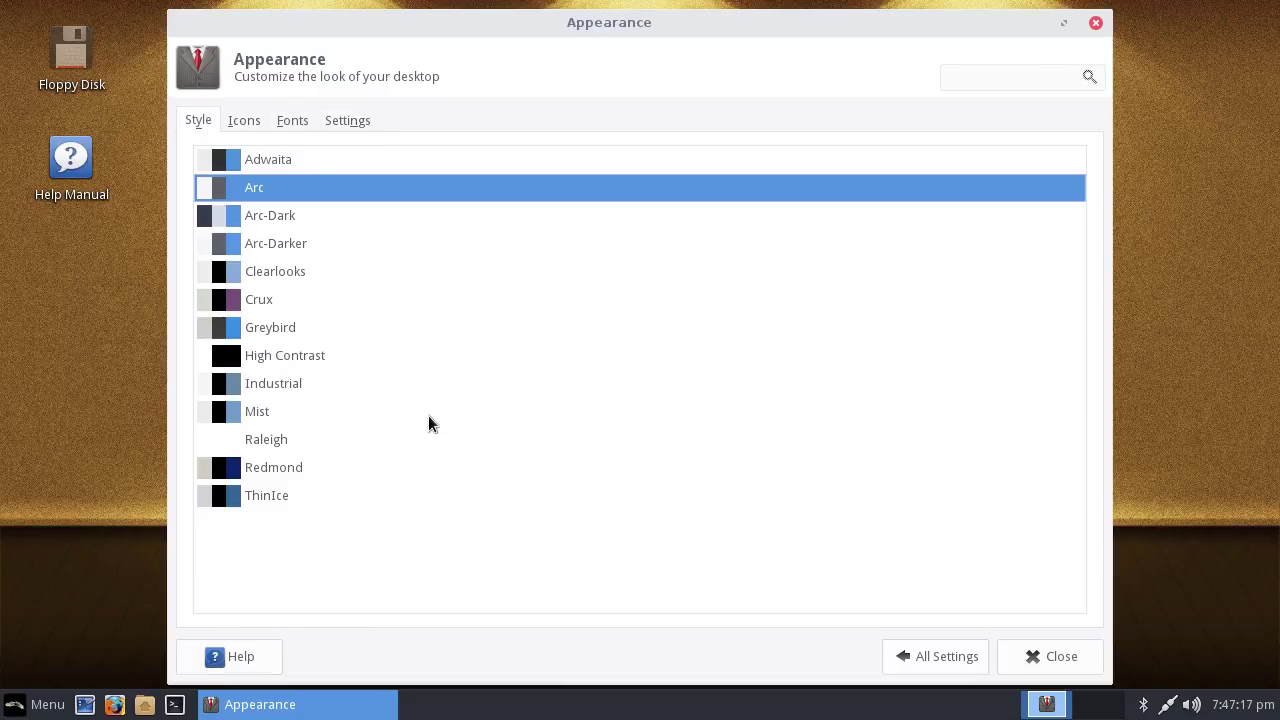
left_click(249, 222)
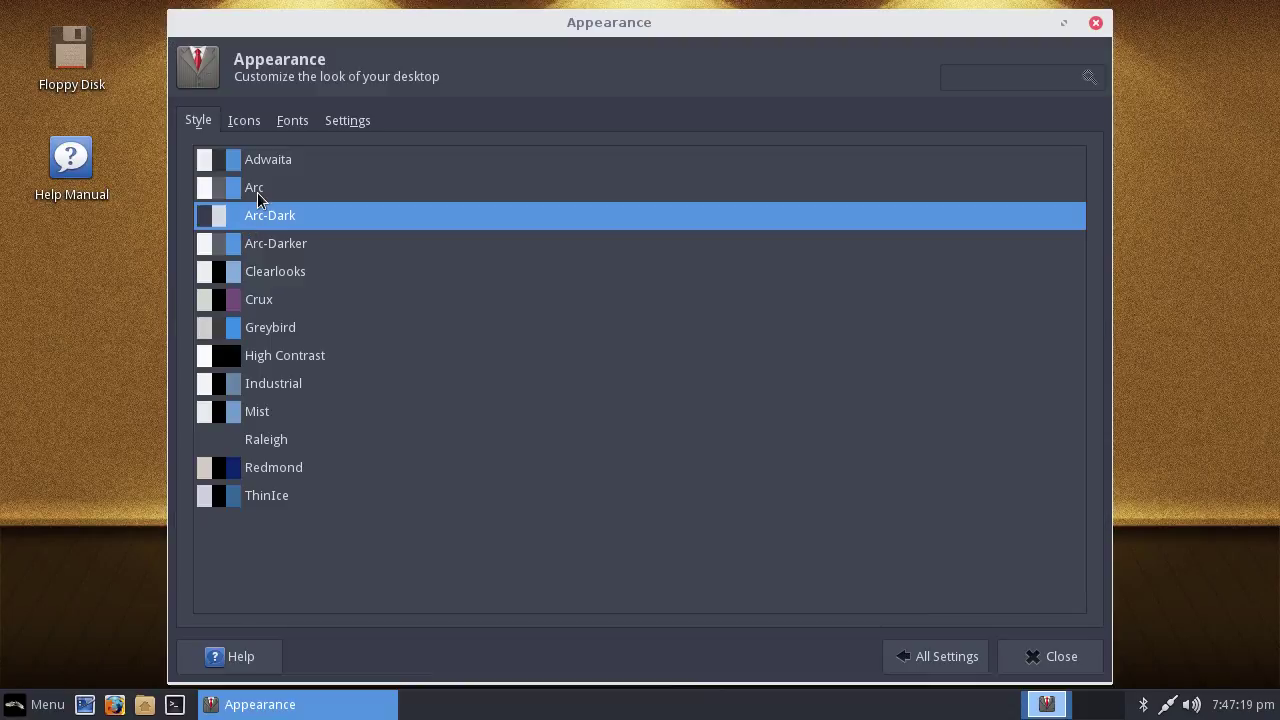
Preview the dark theme in the Whisker Menu, then restore the Arc style and return to All Settings
left_click(35, 704)
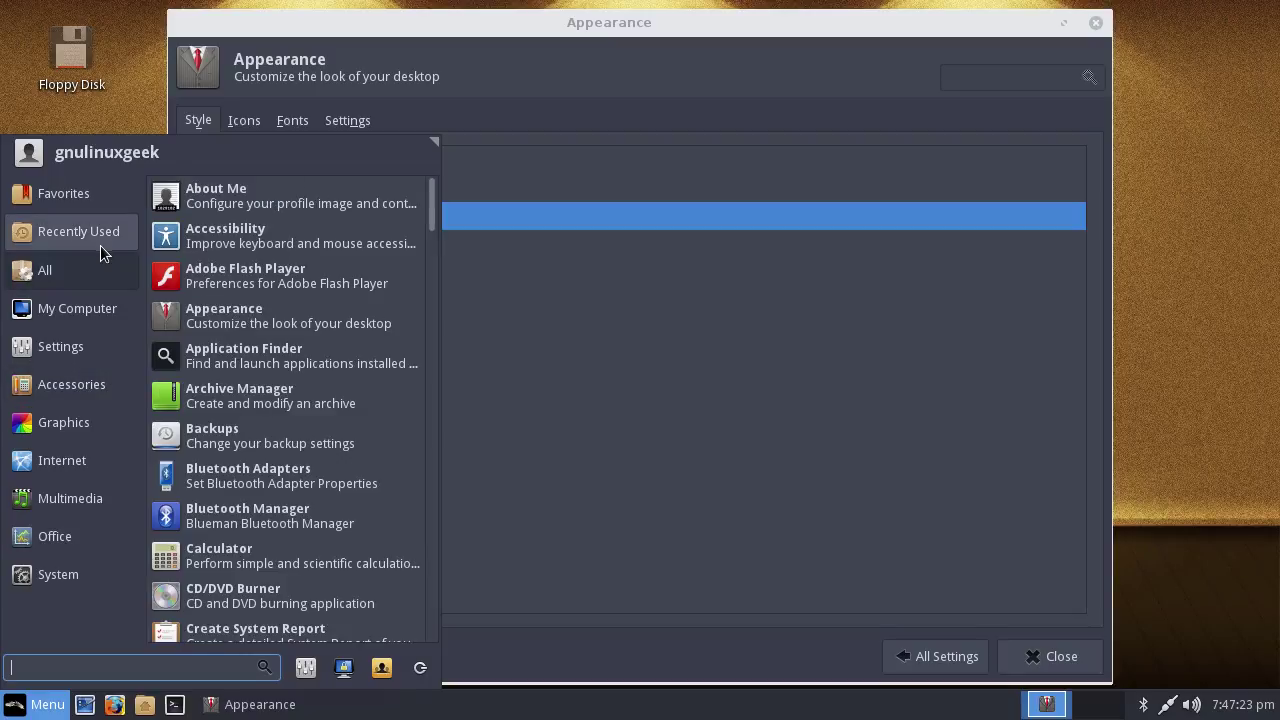
mouse_move(85, 230)
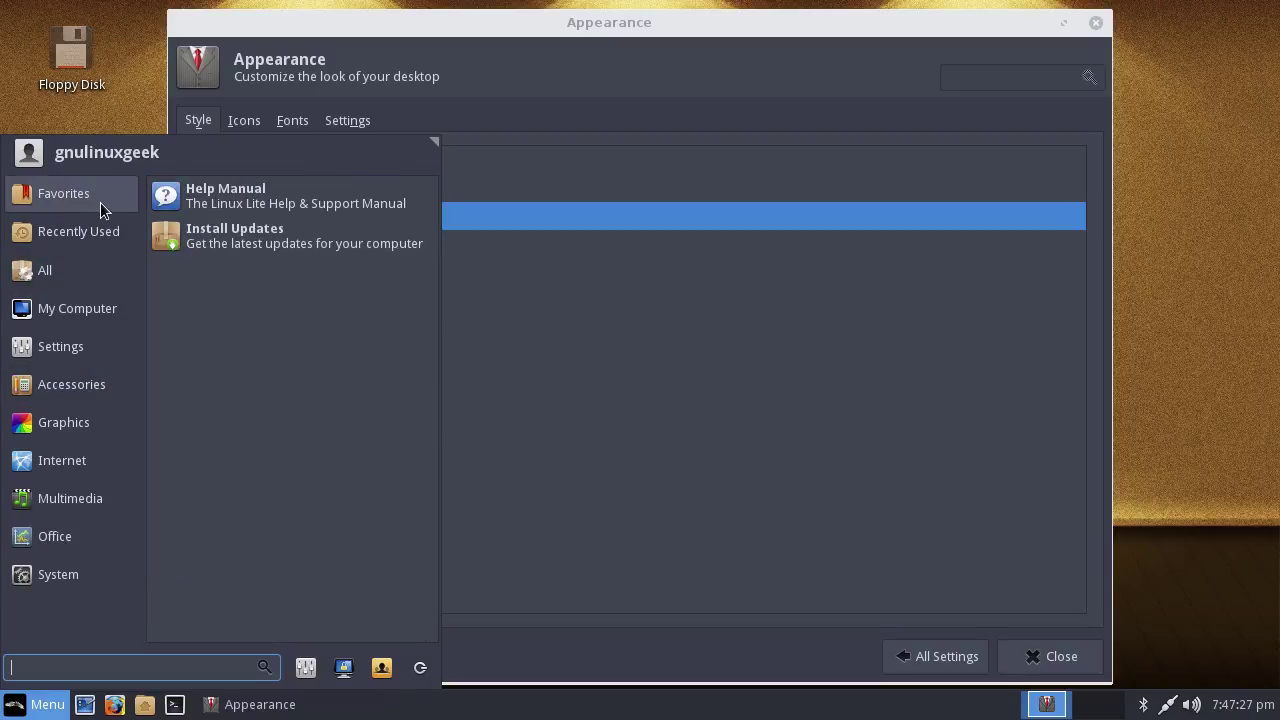
mouse_move(102, 300)
left_click(616, 114)
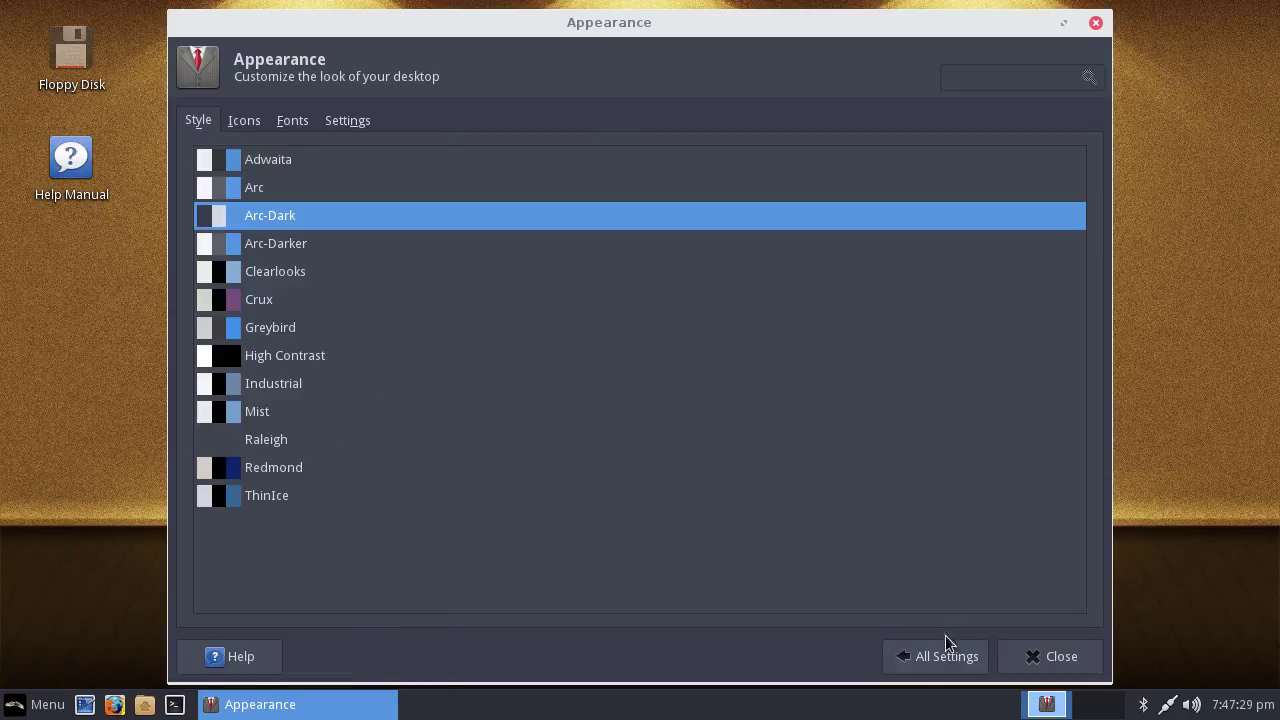
left_click(944, 656)
left_click(255, 160)
left_click(240, 189)
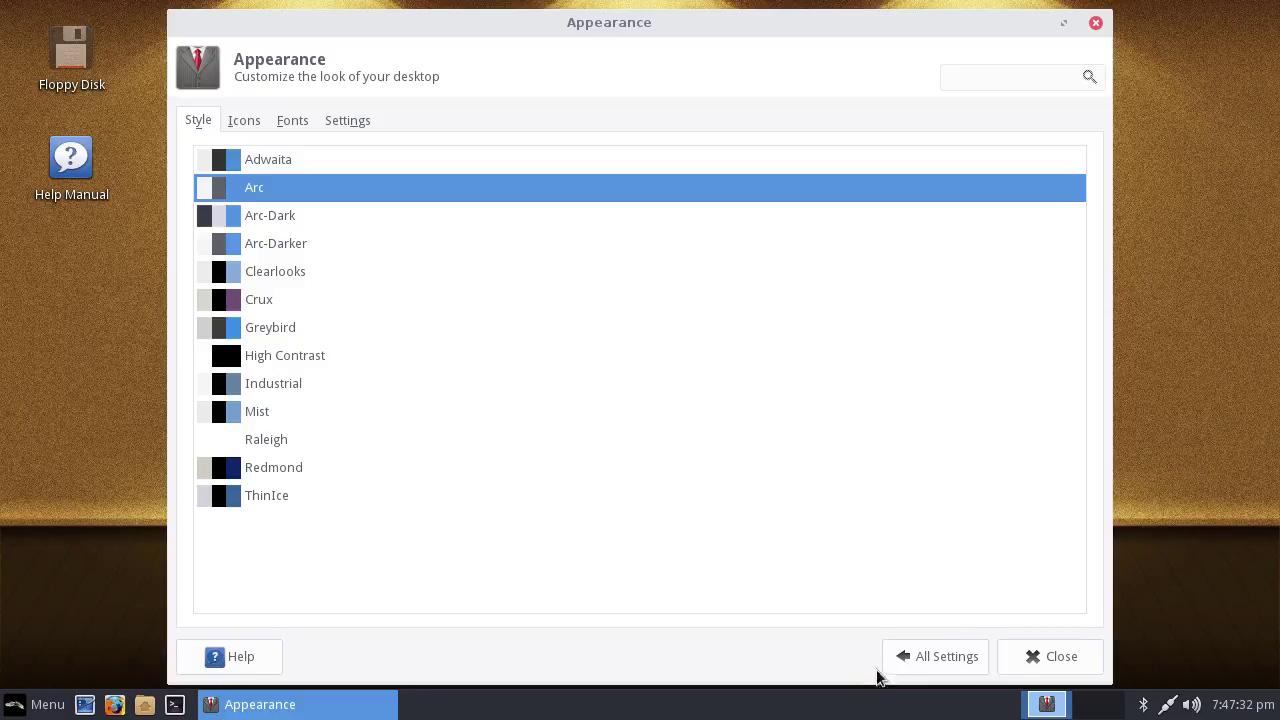
left_click(938, 658)
Try the skyline, Great Wall, canyon, sports car, yellow wave, polar bears, poppies and sunset wallpapers, then restore golden feather
left_click(443, 165)
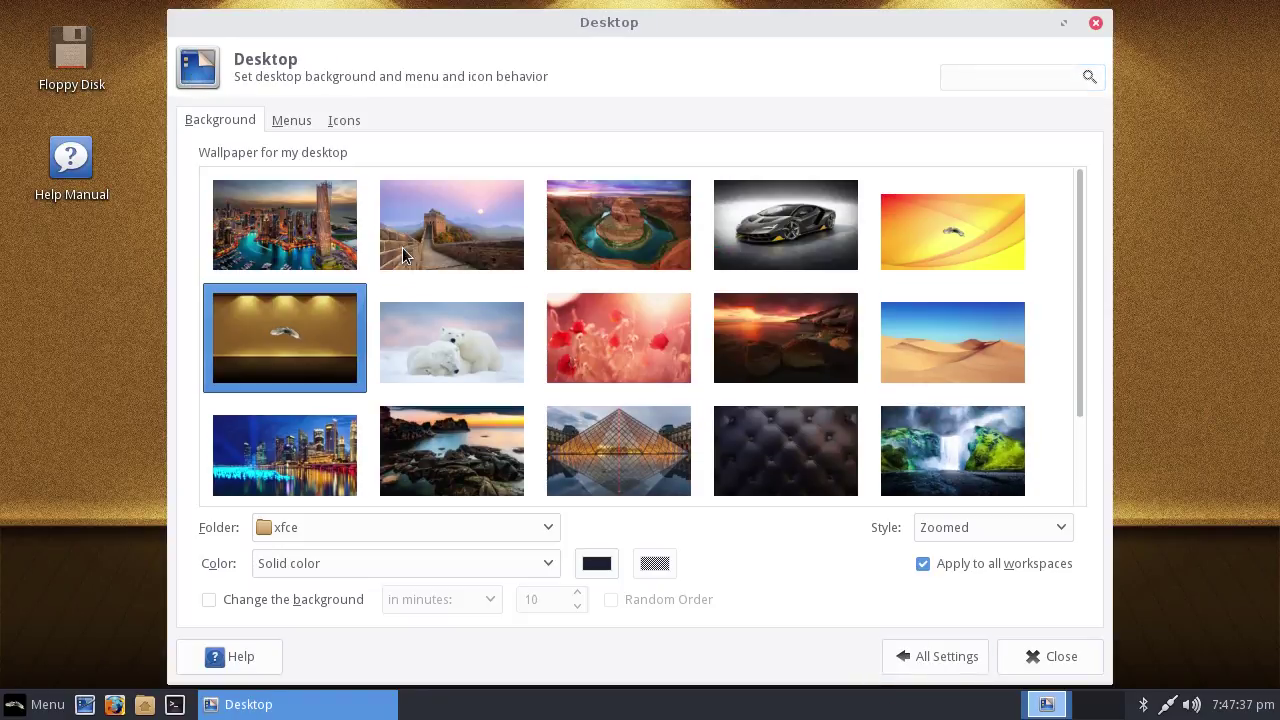
scroll(942, 234, "down", 2)
scroll(690, 310, "up", 2)
left_click(311, 221)
left_click(439, 243)
left_click(654, 232)
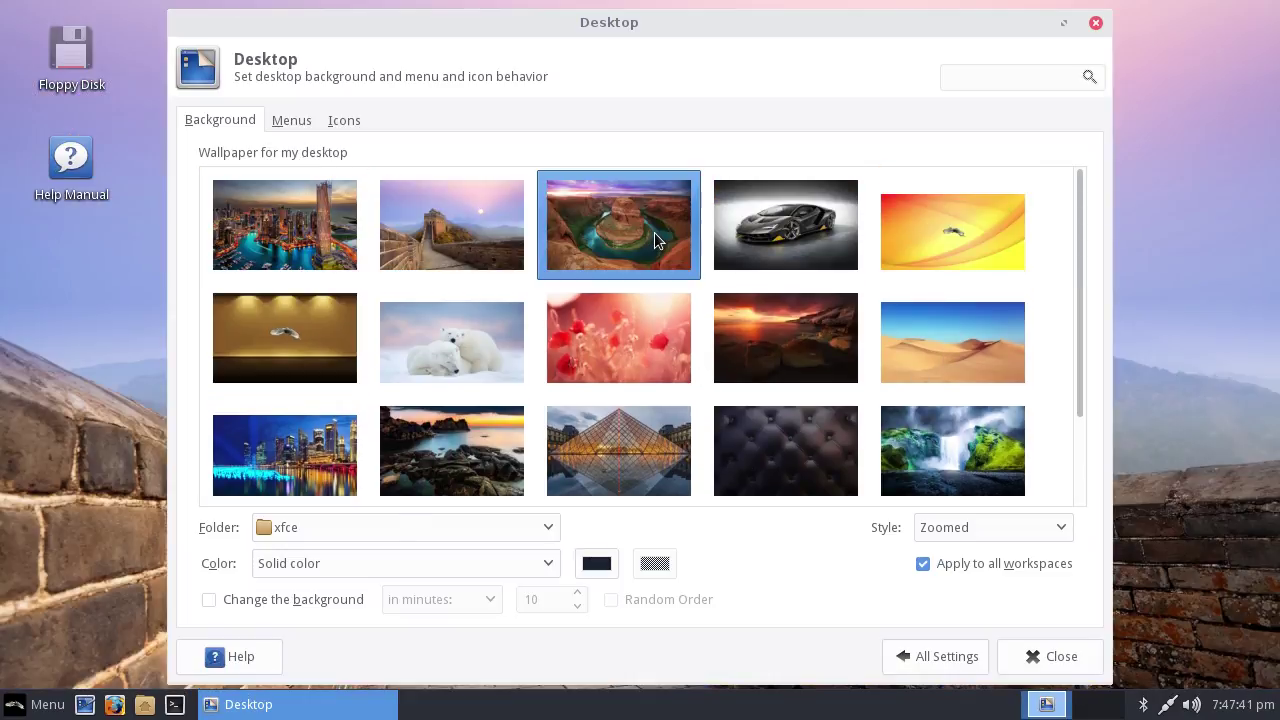
left_click(834, 223)
left_click_drag(779, 32, 808, 80)
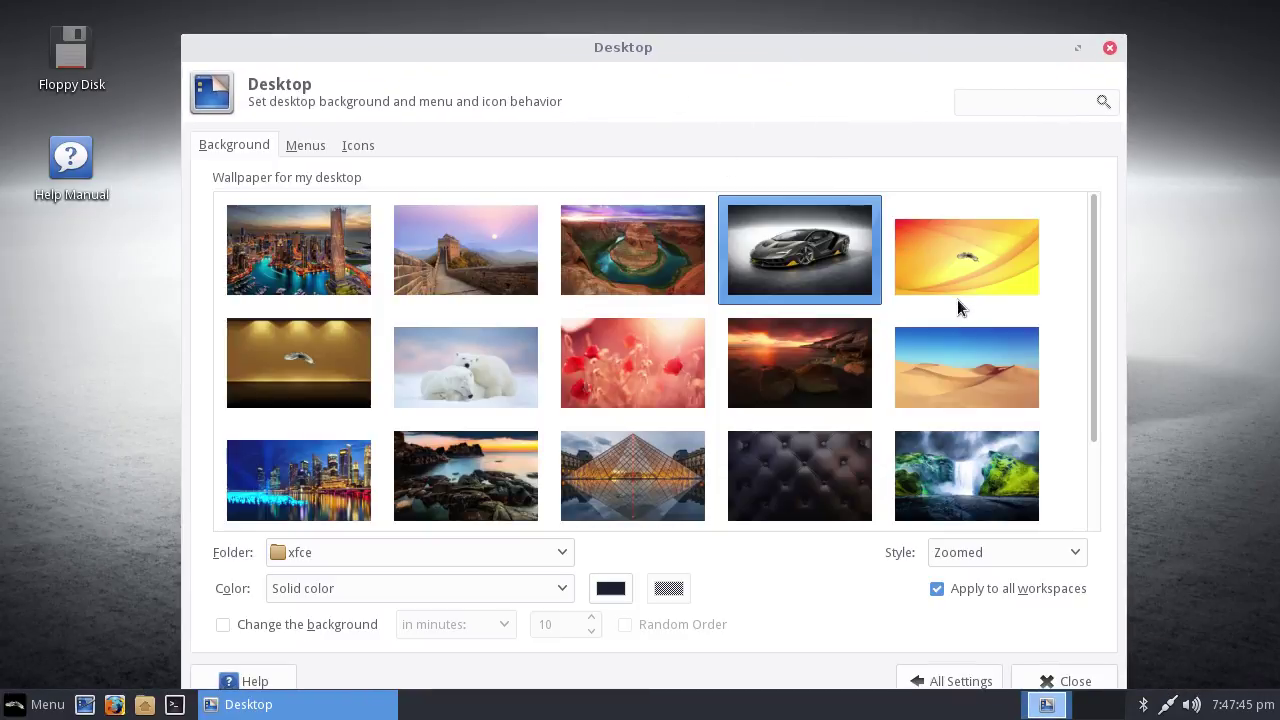
left_click(957, 300)
left_click_drag(628, 50, 603, 28)
left_click(480, 342)
left_click(664, 343)
left_click(780, 340)
left_click(334, 353)
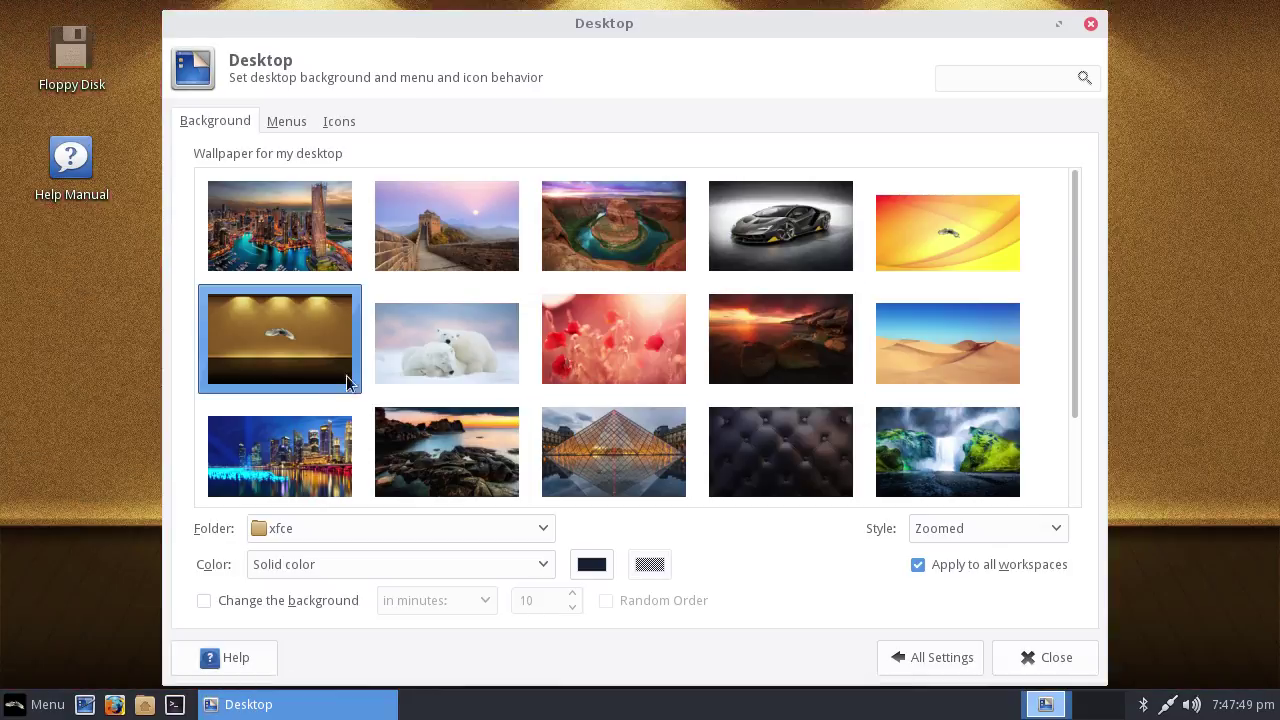
Try the teal and blue wallpapers, restore golden feather, and return to All Settings
scroll(439, 408, "down", 2)
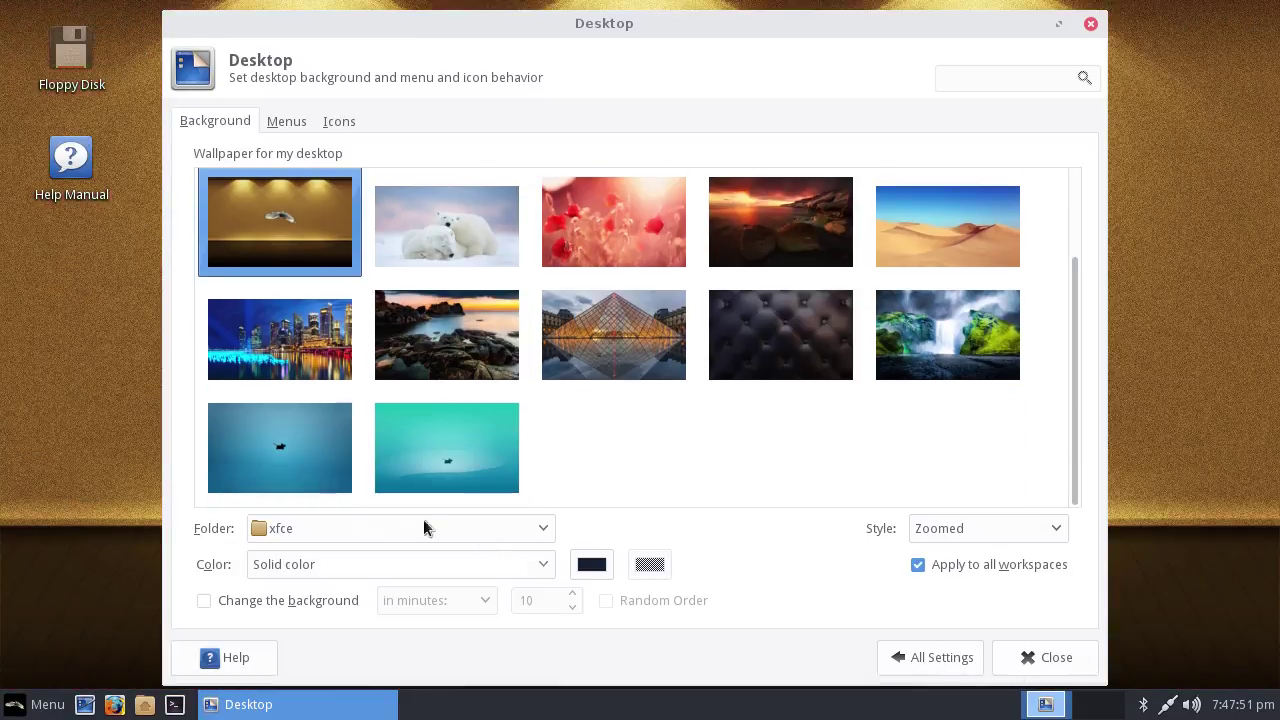
left_click(423, 467)
left_click(332, 441)
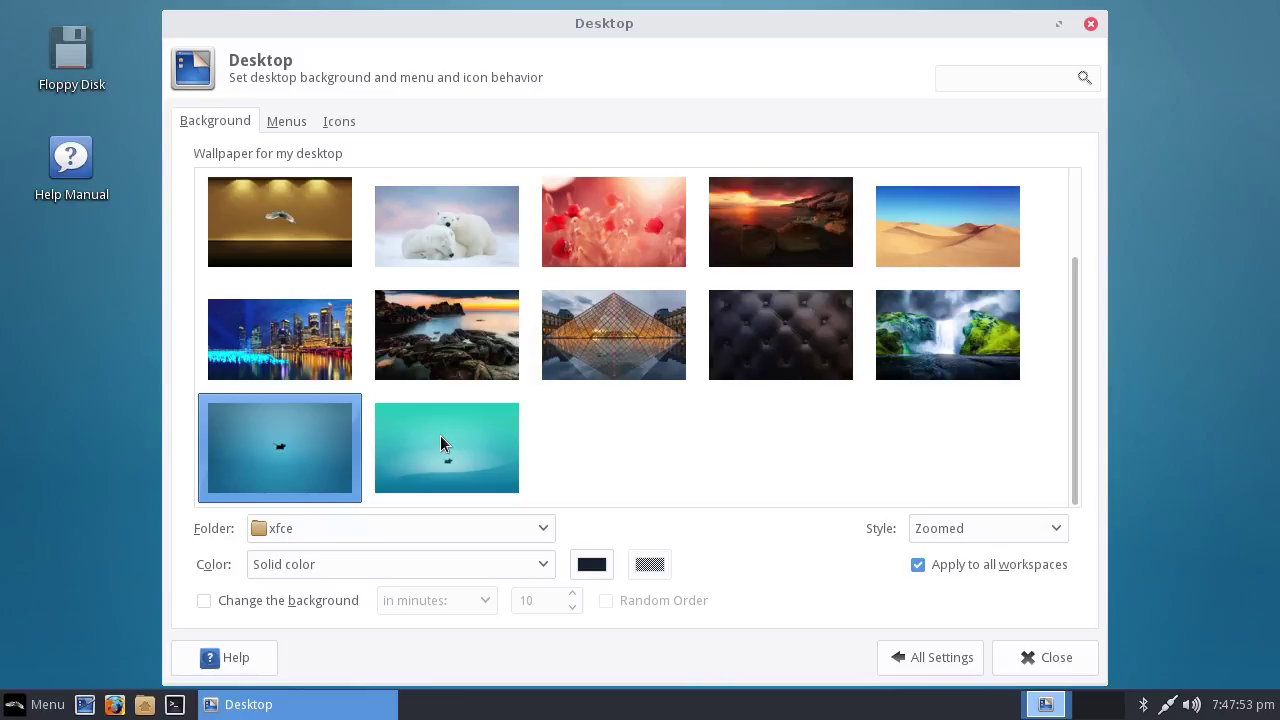
scroll(300, 390, "up", 2)
left_click(283, 371)
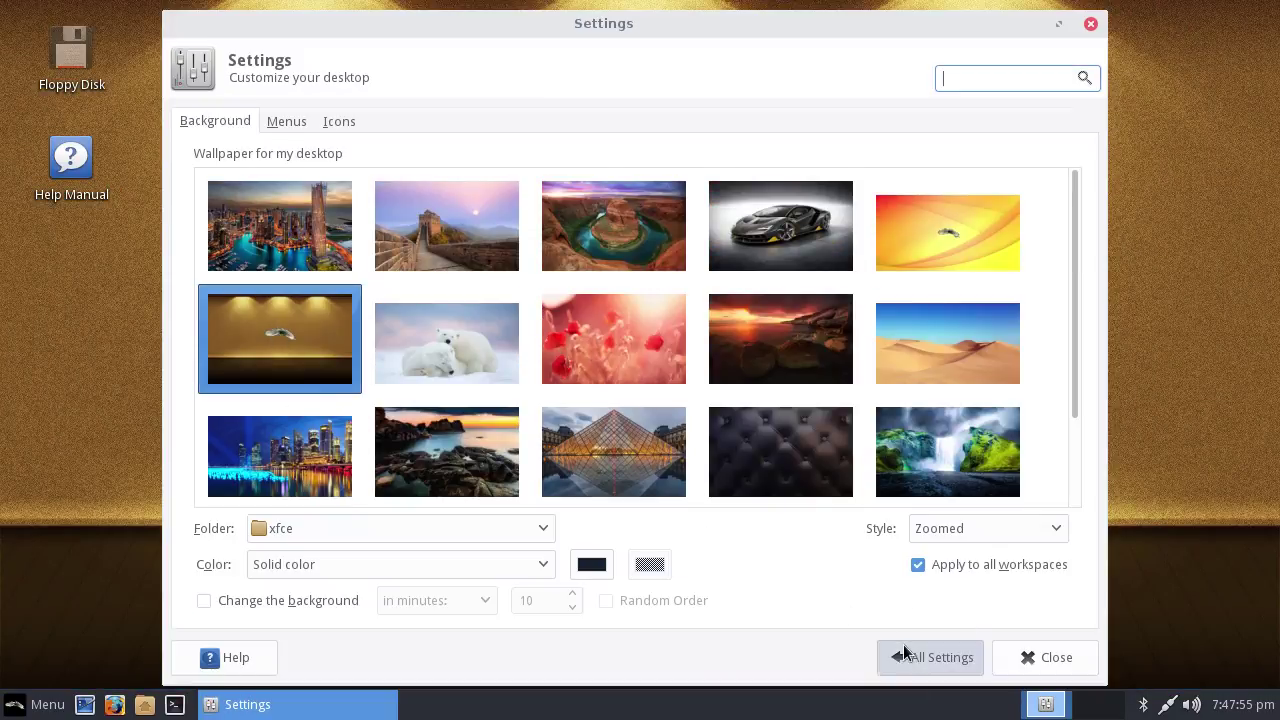
left_click(910, 657)
On the Desktop Icons tab, toggle Removable Devices off and on twice, then return to All Settings
left_click(456, 174)
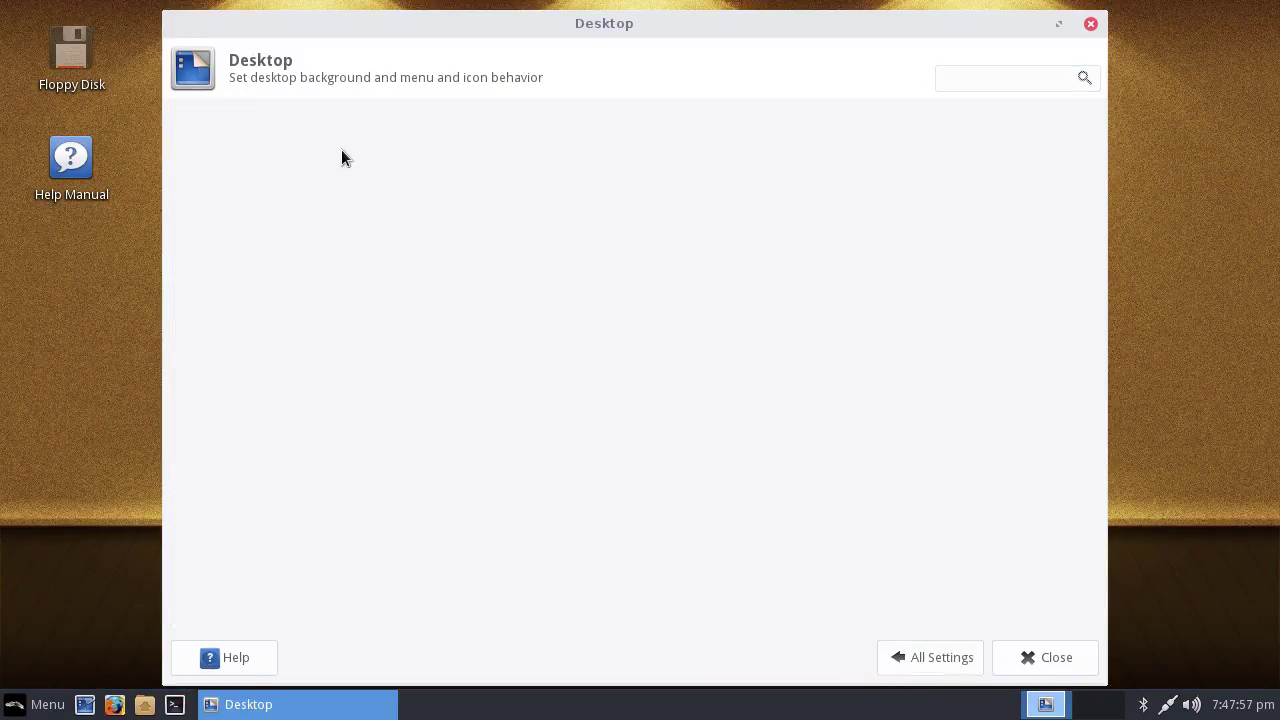
left_click(284, 119)
left_click(340, 126)
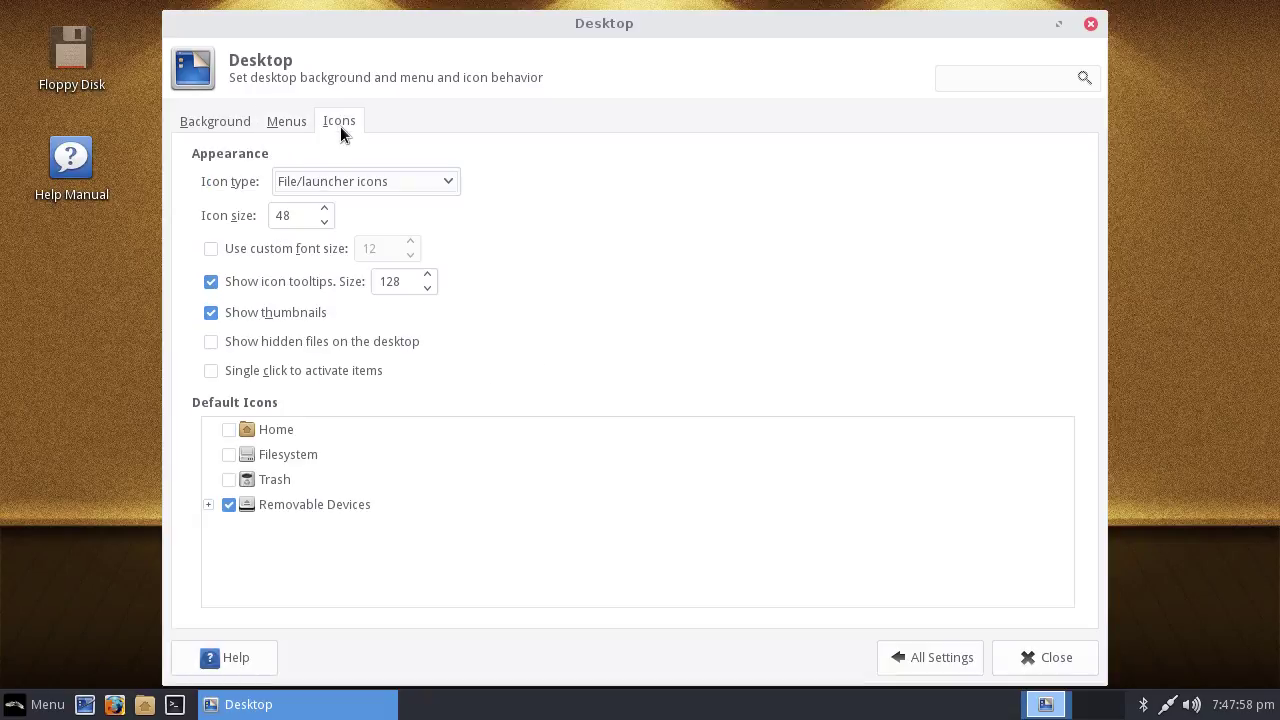
left_click(228, 504)
left_click(228, 504)
left_click(228, 504)
left_click(228, 504)
left_click(284, 122)
left_click(231, 124)
left_click(923, 657)
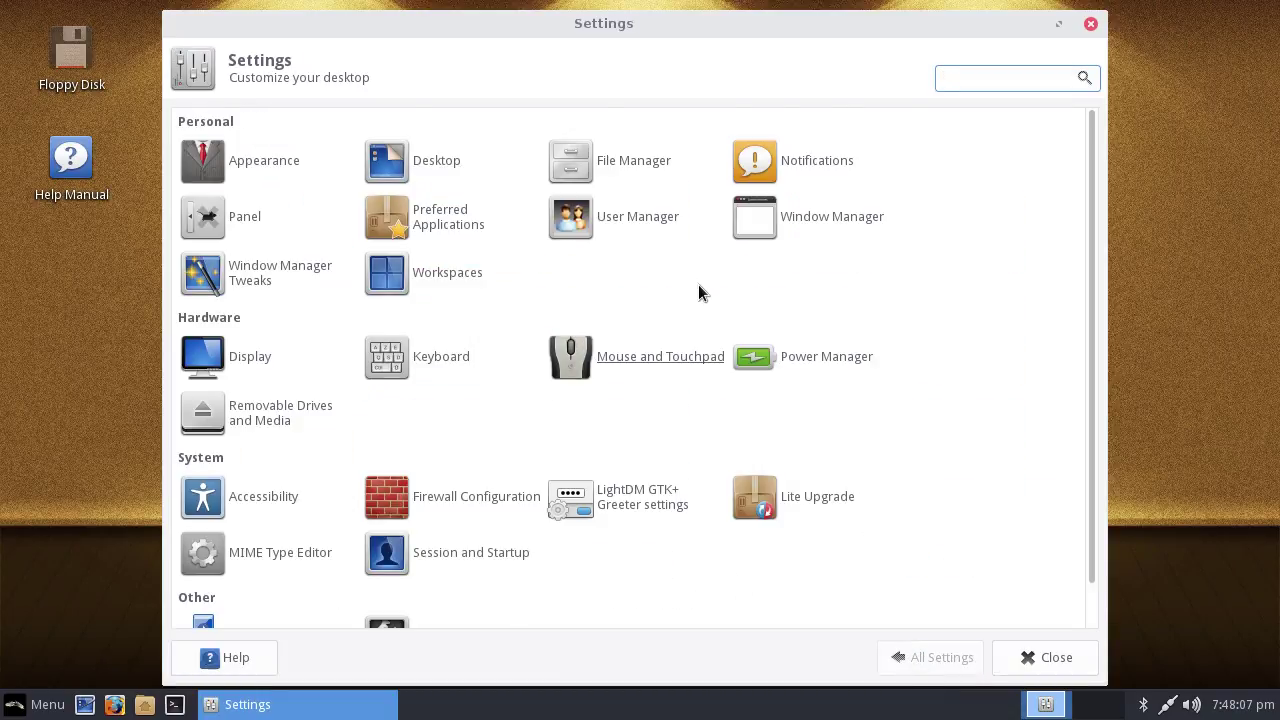
Close the Settings Manager window
scroll(760, 360, "down", 1)
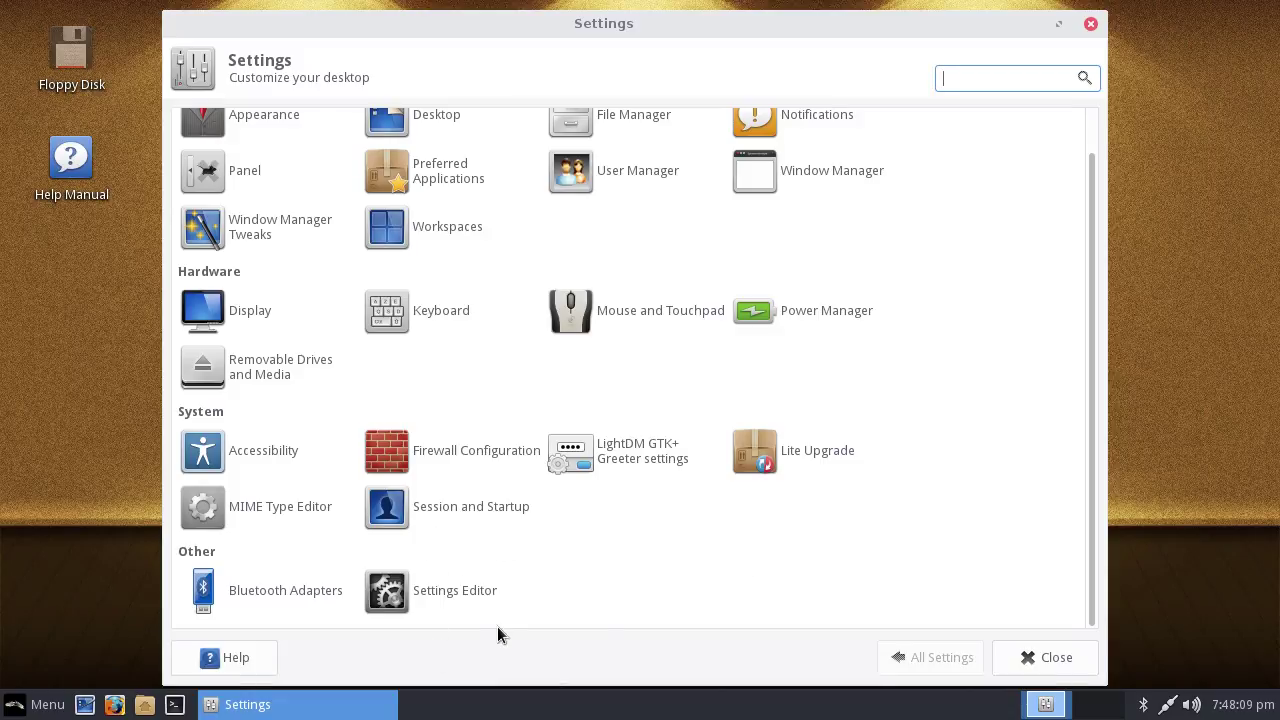
scroll(275, 395, "up", 1)
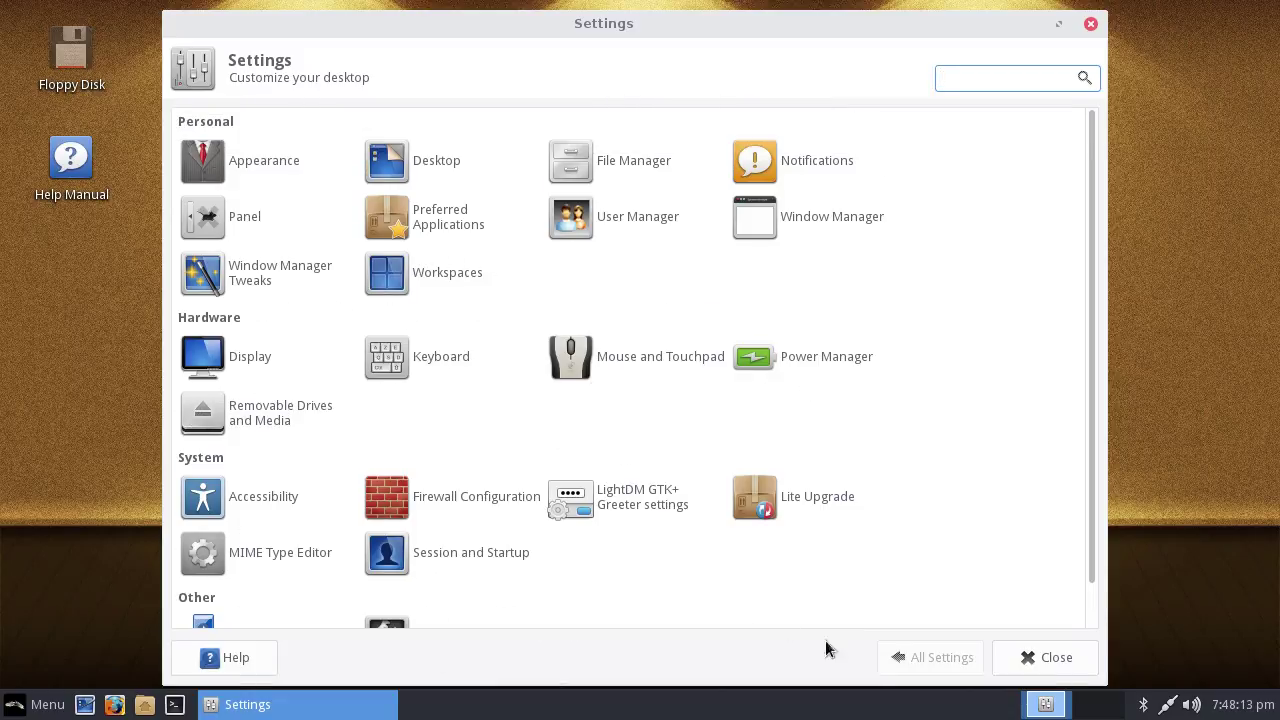
left_click(1037, 663)
Browse the Whisker Menu's Recently Used and Favourites lists, close it, and show the network connections list
left_click(15, 709)
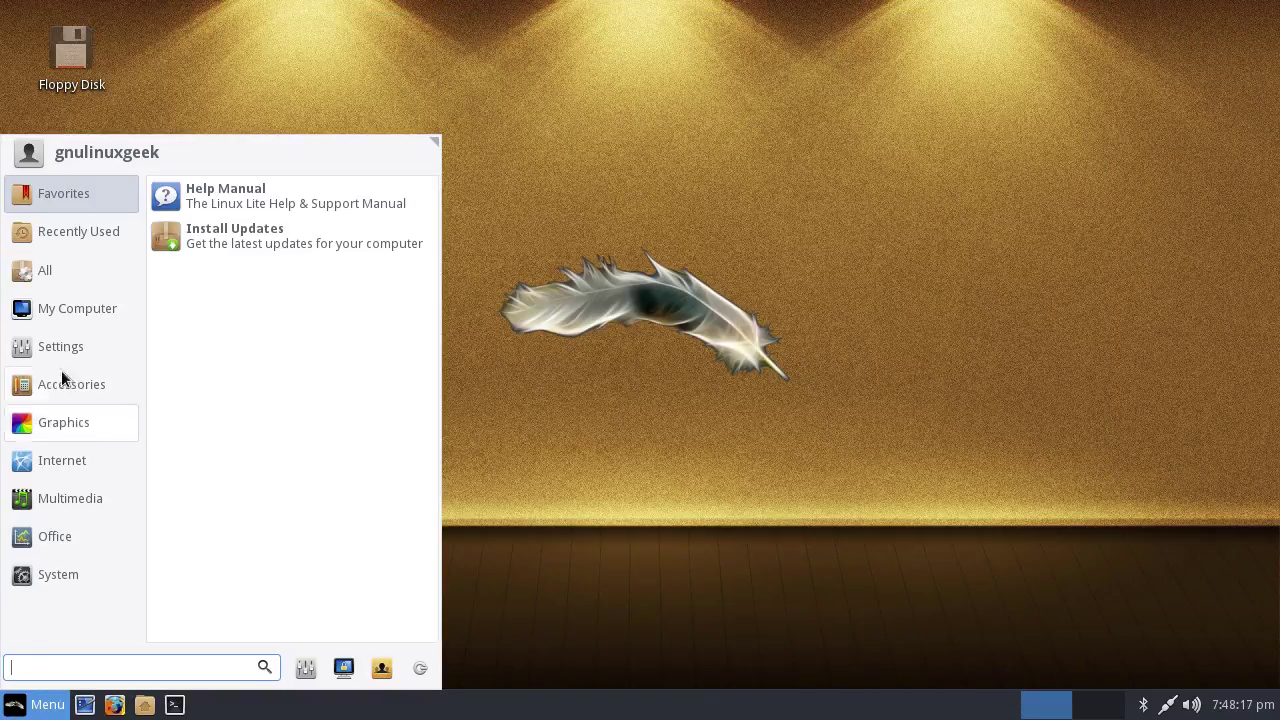
left_click(68, 220)
left_click(77, 200)
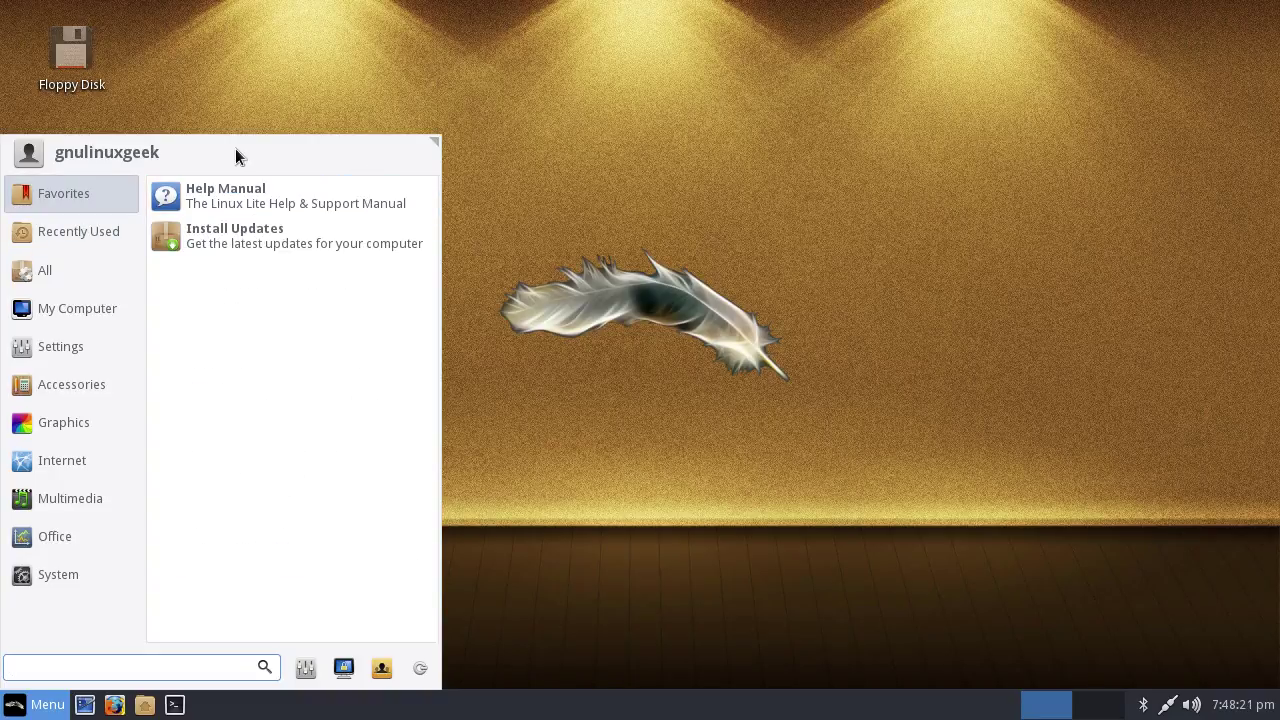
left_click(626, 322)
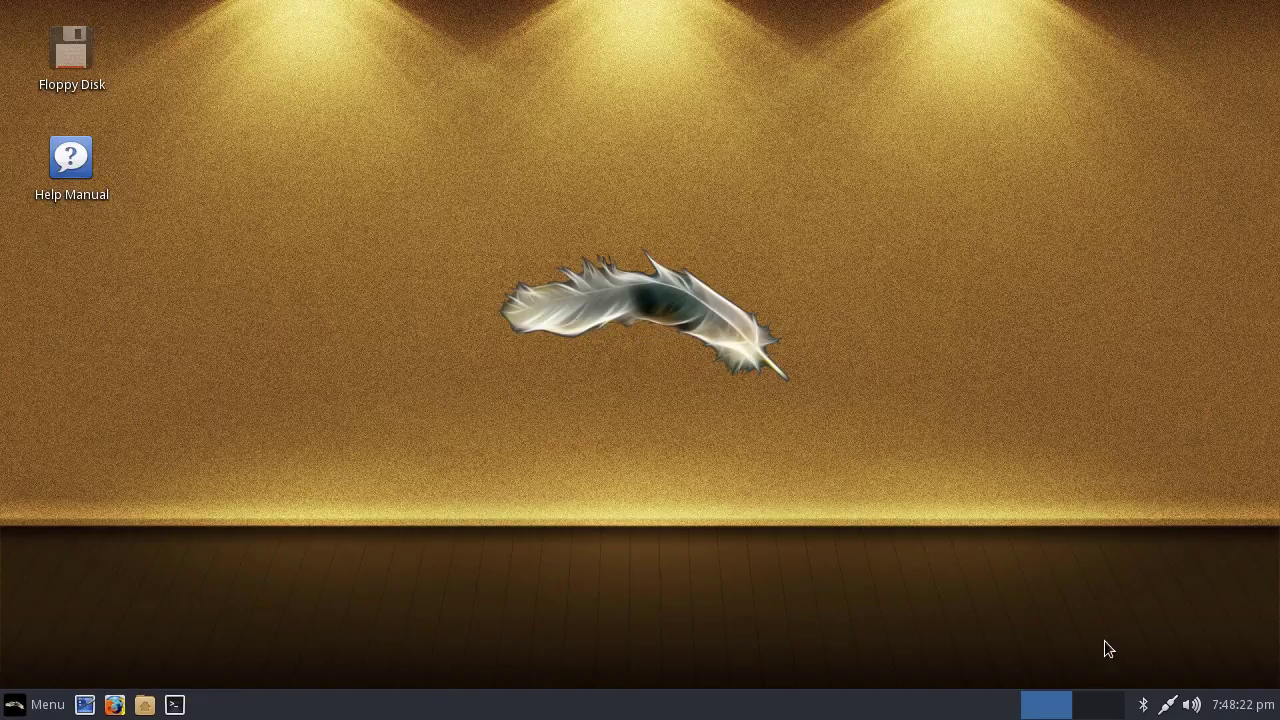
left_click(1166, 706)
left_click(1142, 706)
left_click(145, 705)
left_click_drag(250, 20, 455, 88)
left_click(366, 107)
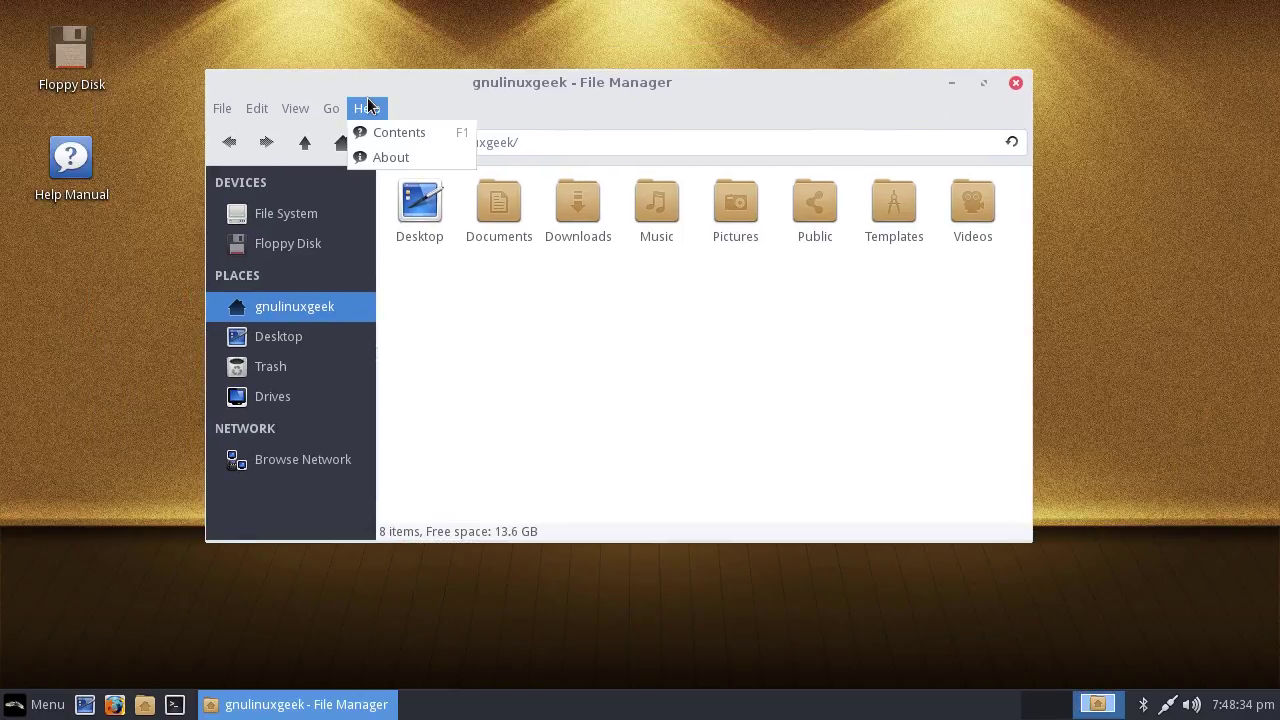
left_click(390, 157)
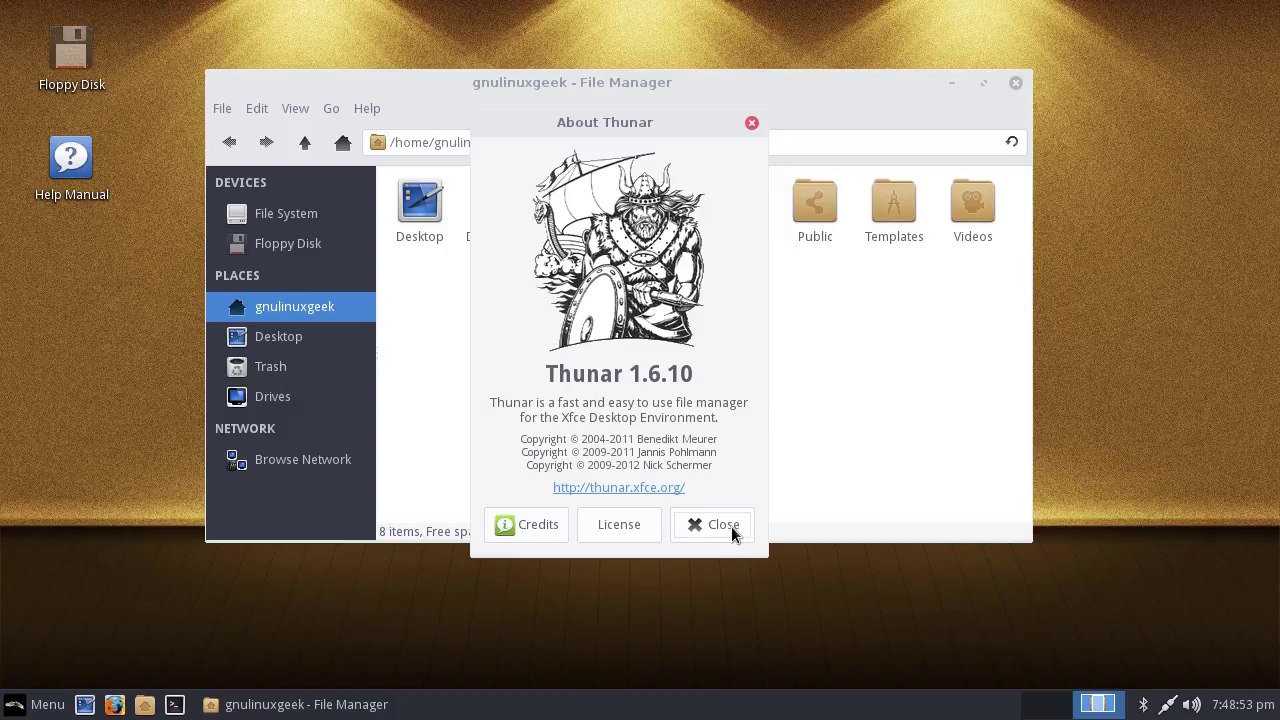
left_click(731, 527)
left_click(1015, 83)
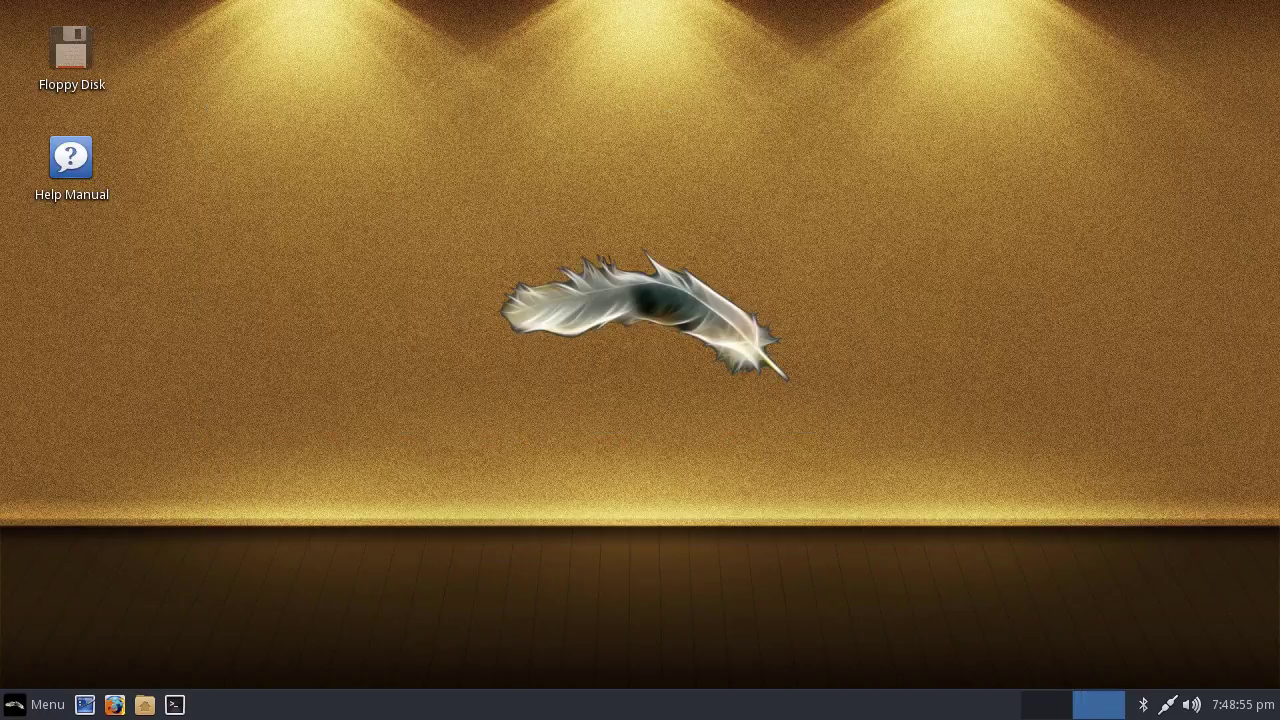
Launch Resource Usage (htop) from the System menu and drag its window toward the screen centre
left_click(47, 704)
mouse_move(64, 578)
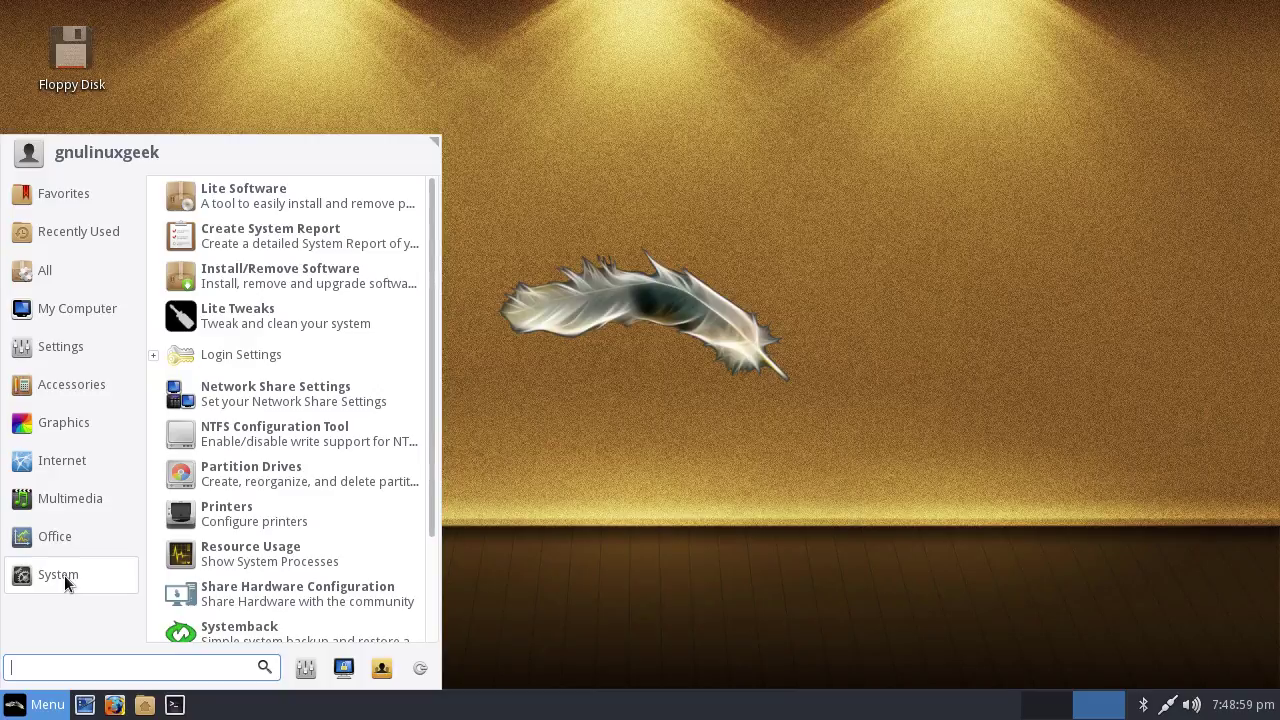
left_click(250, 553)
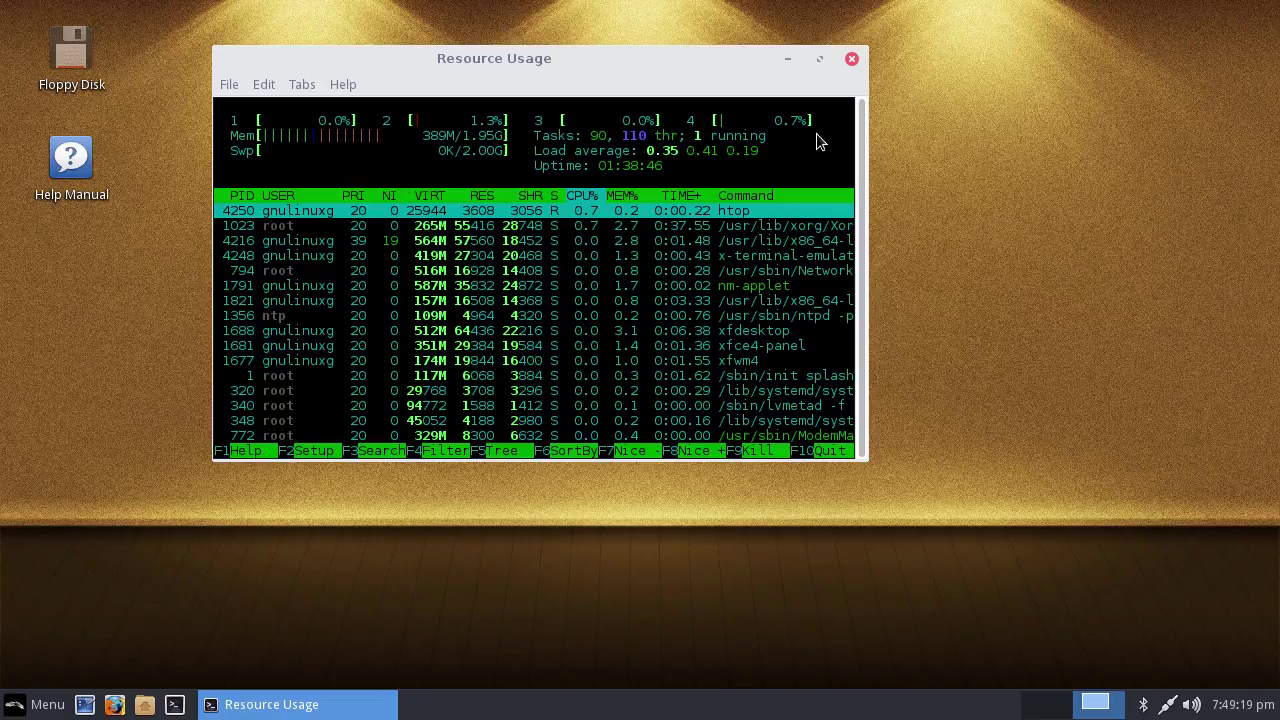
left_click_drag(540, 78, 728, 72)
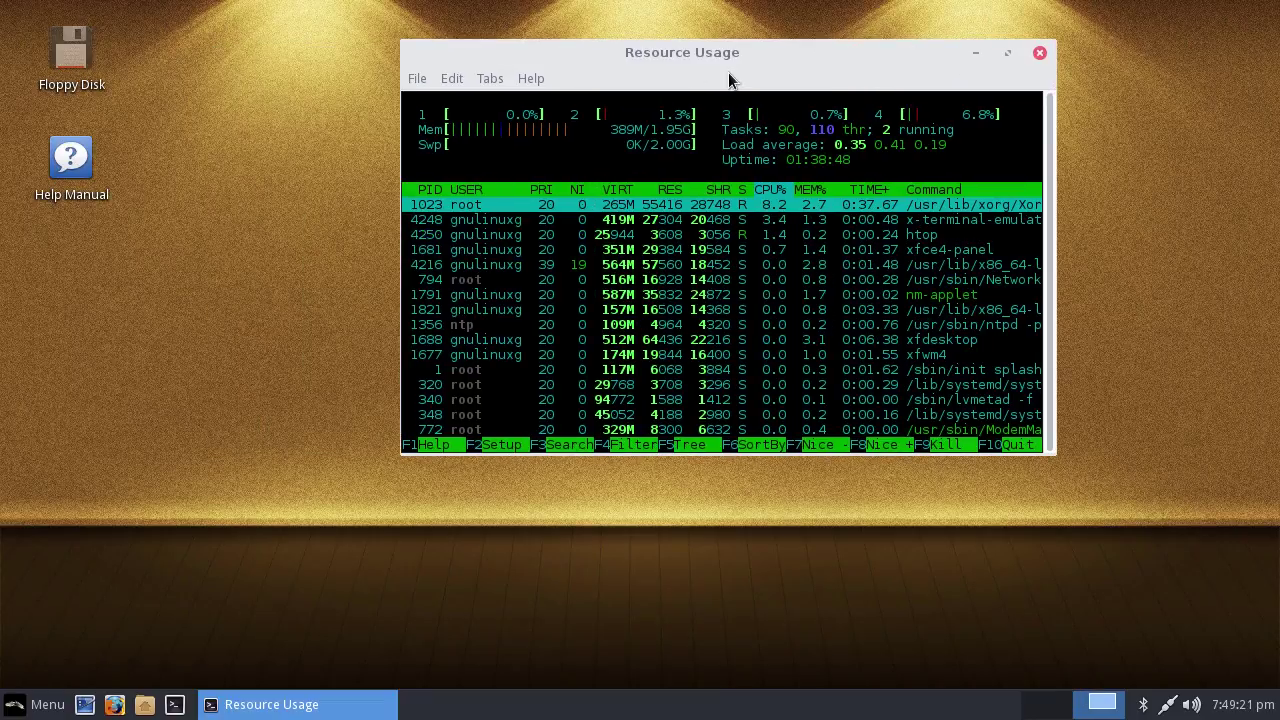
Close htop and browse the Office, Settings and All categories in the Whisker Menu before closing it
left_click(1039, 54)
left_click(40, 704)
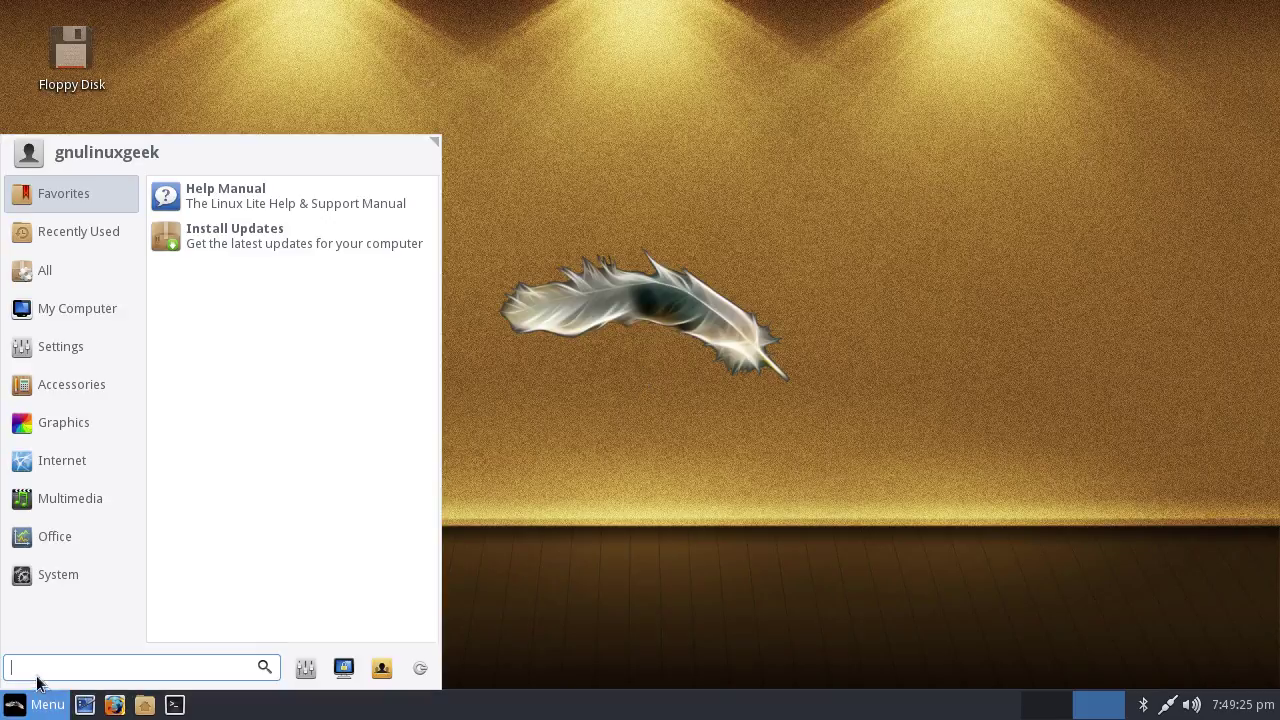
left_click(99, 531)
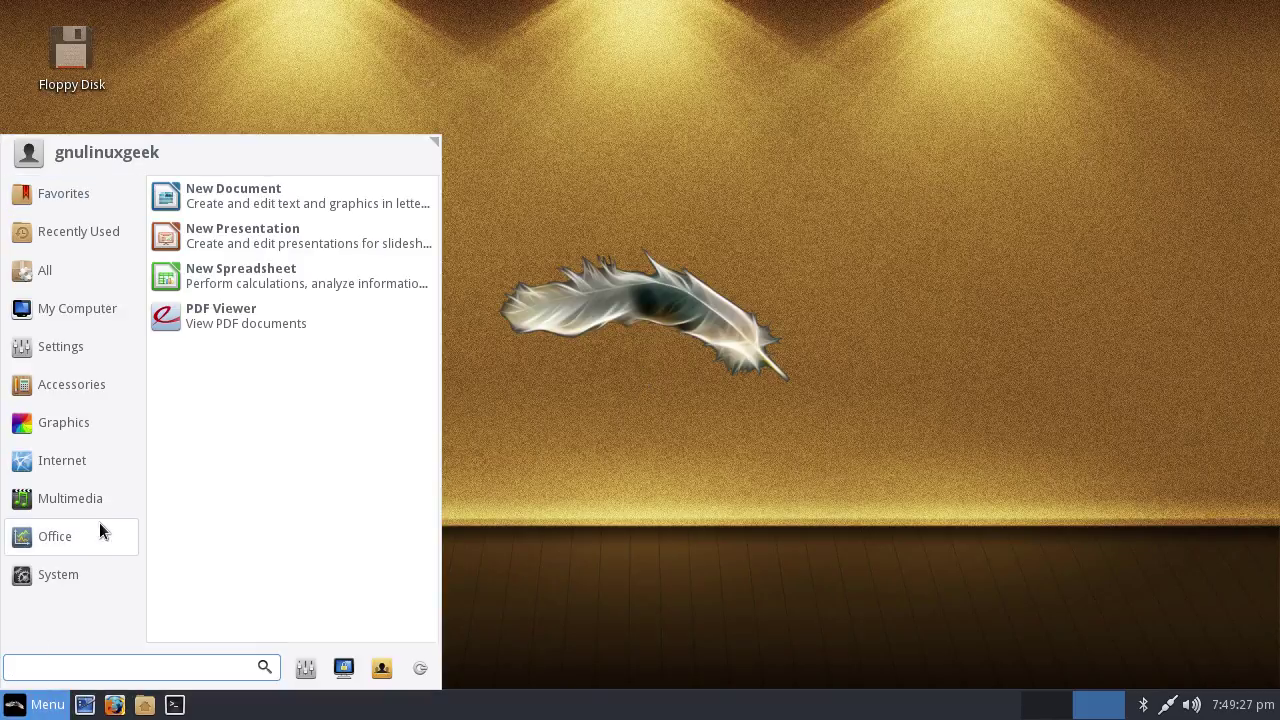
mouse_move(47, 355)
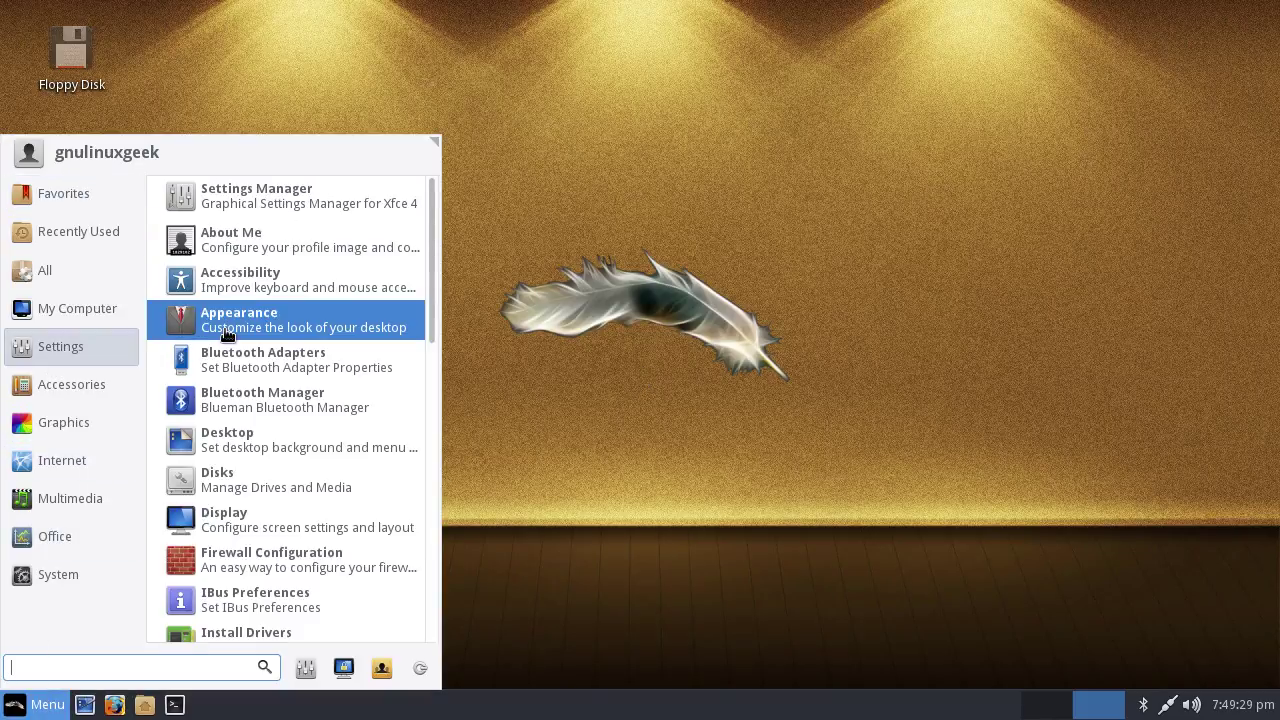
scroll(257, 371, "down", 10)
scroll(258, 430, "up", 5)
scroll(258, 450, "up", 5)
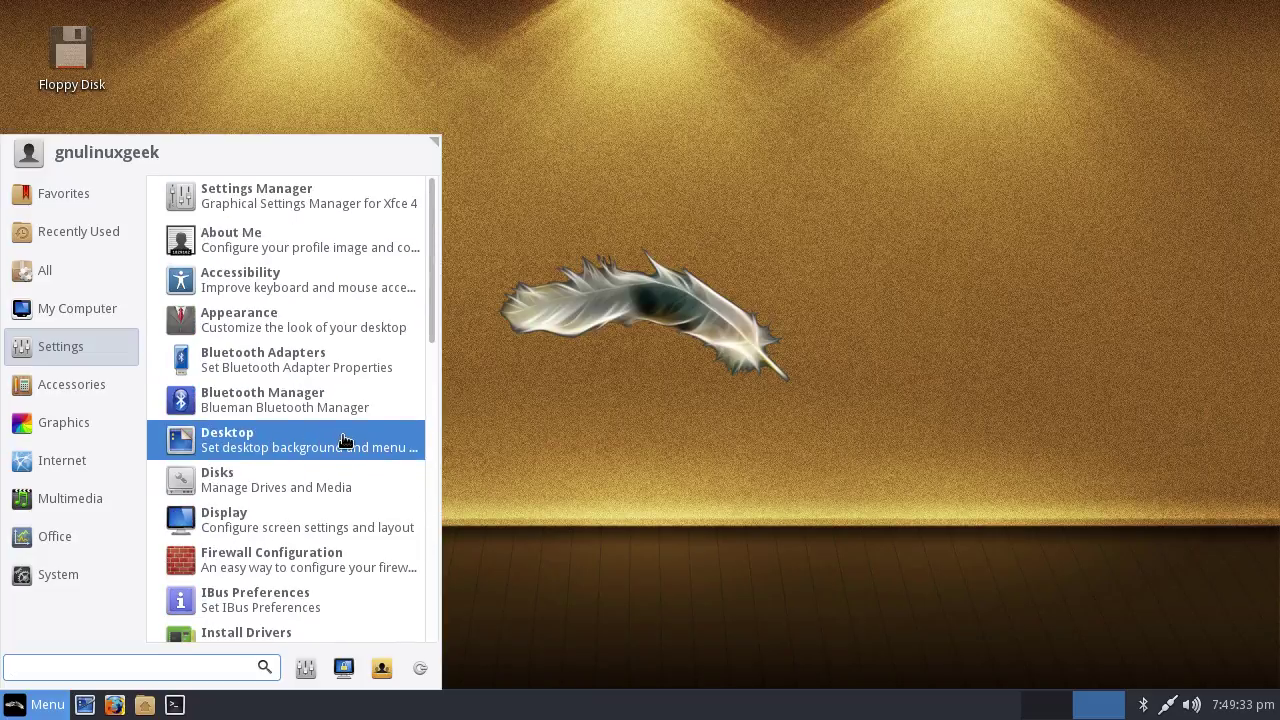
mouse_move(65, 442)
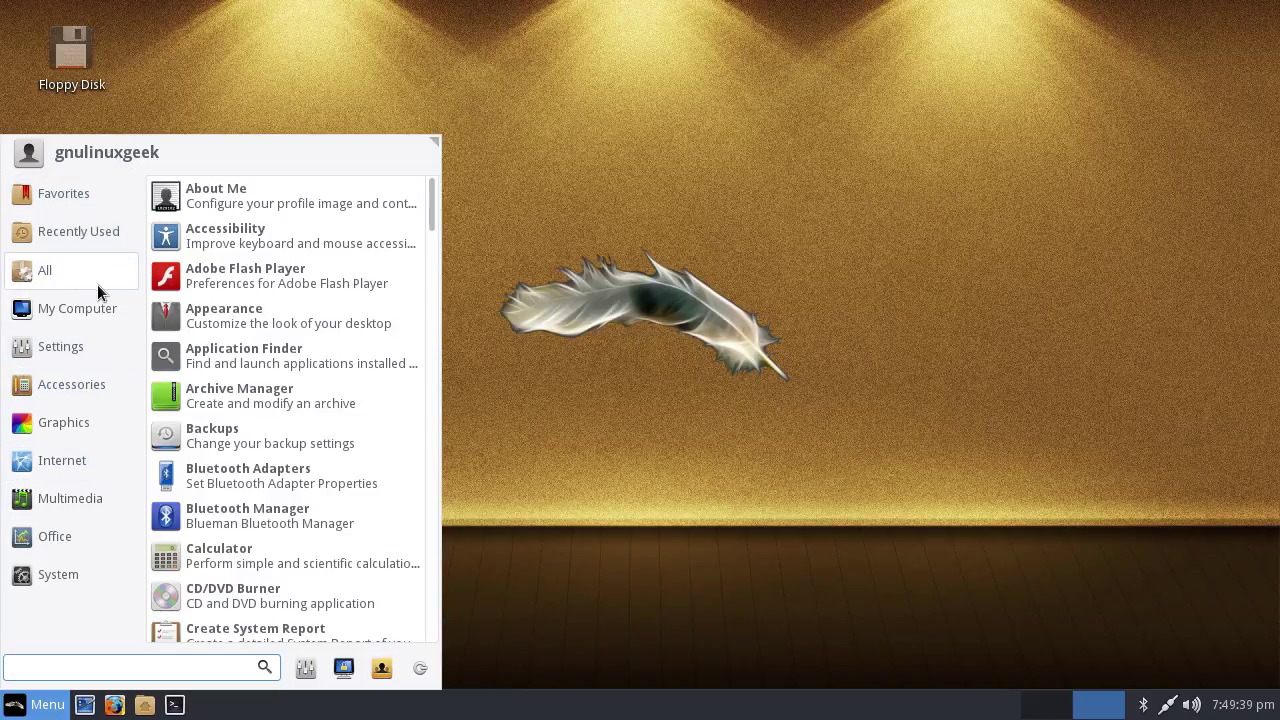
mouse_move(70, 398)
left_click(1027, 367)
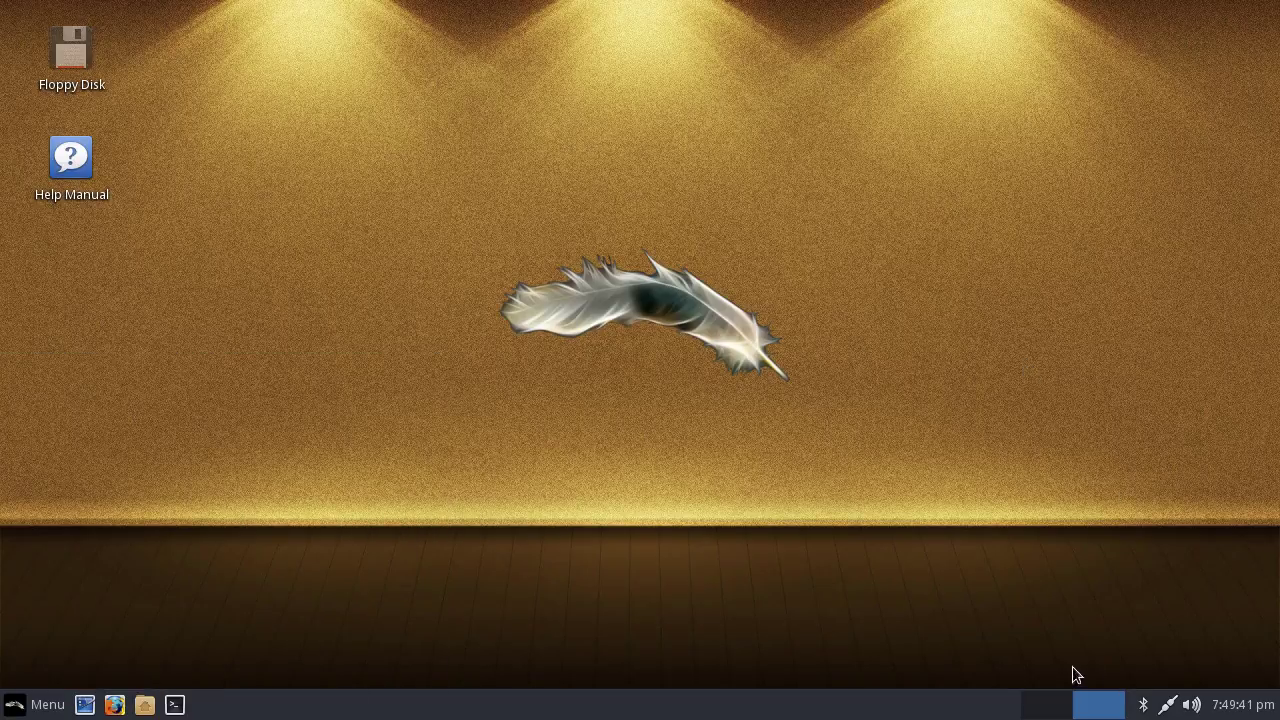
Switch to the first workspace and reopen the Whisker Menu's Recently Used list
left_click(1046, 705)
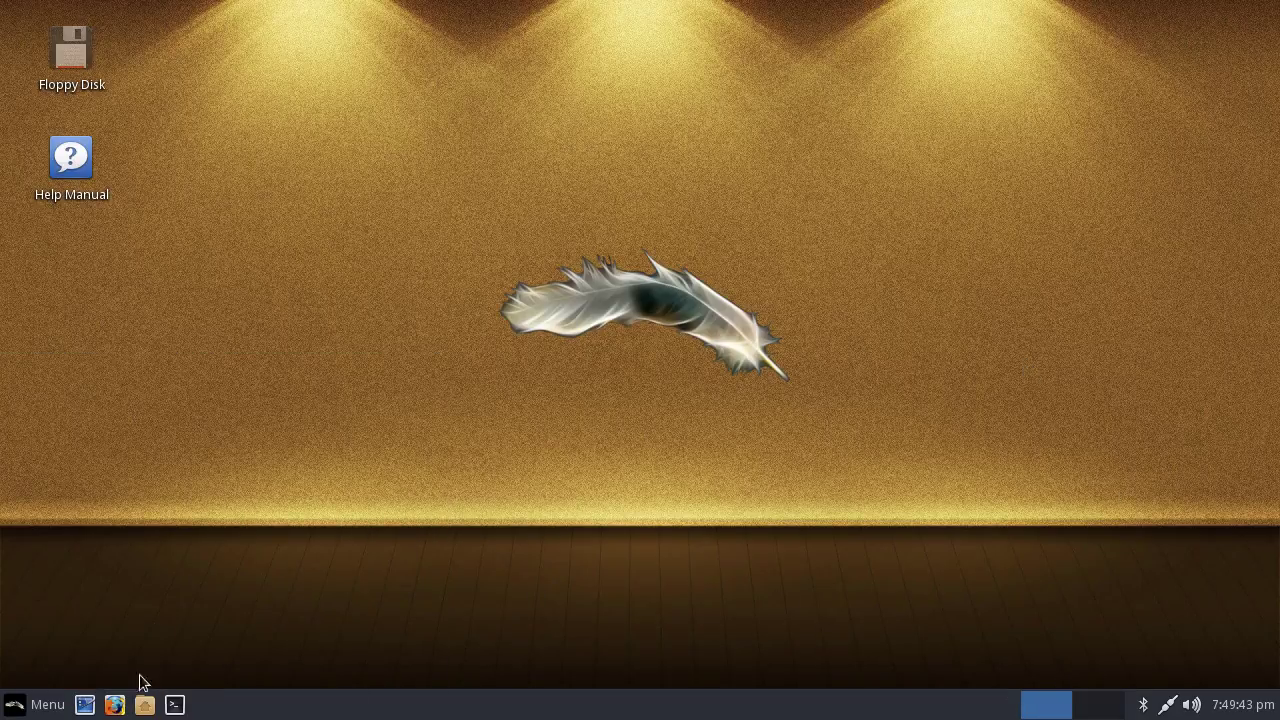
left_click(40, 705)
mouse_move(97, 240)
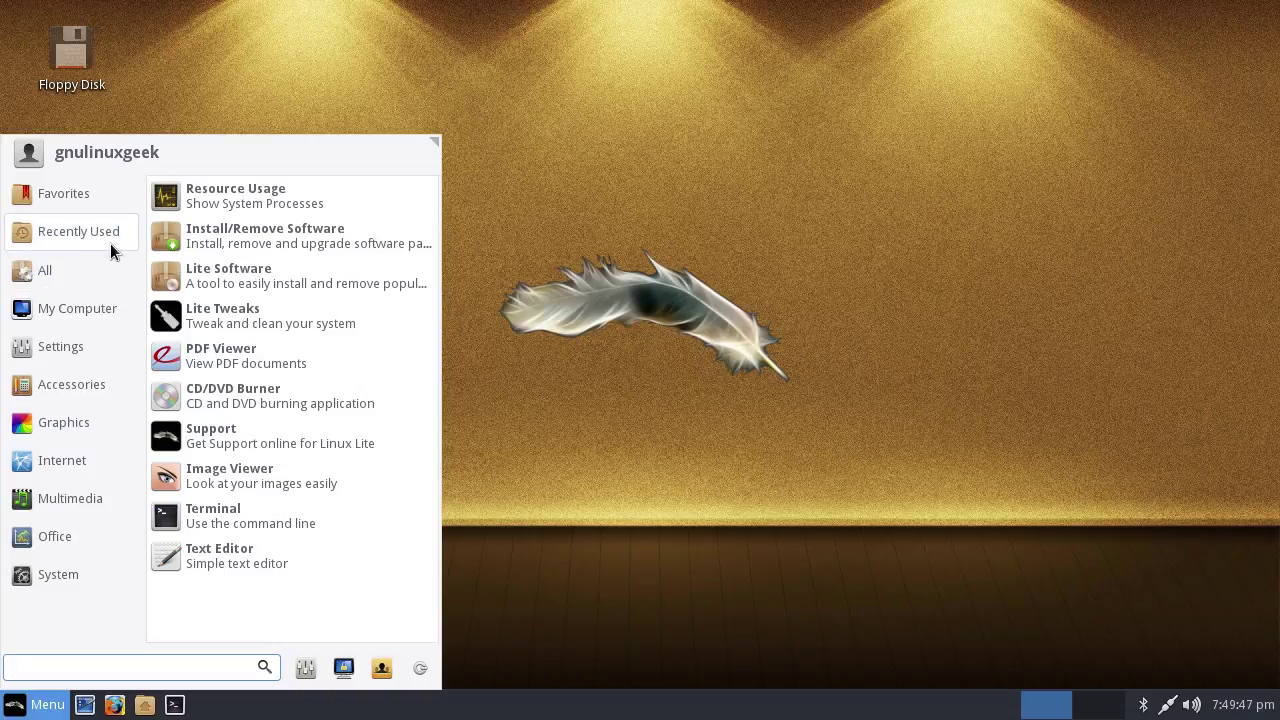
Launch Install/Remove Software and authenticate with the account password
left_click(298, 240)
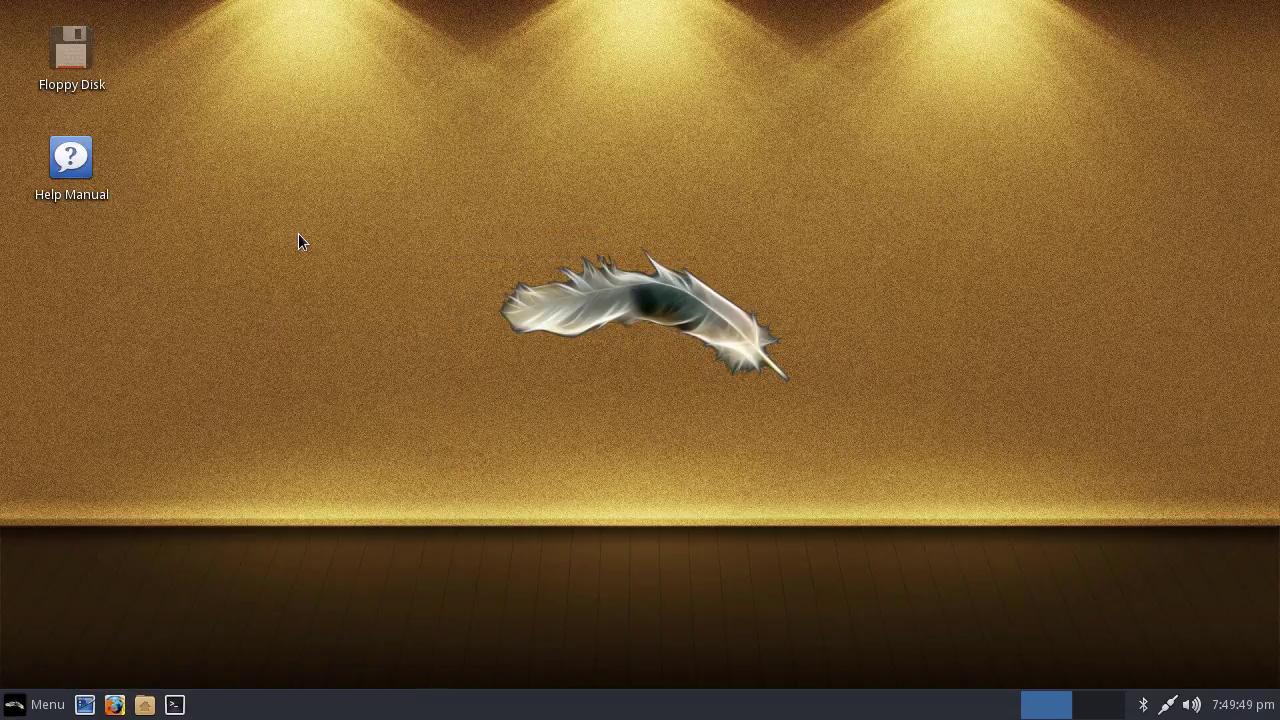
type("••••••••••")
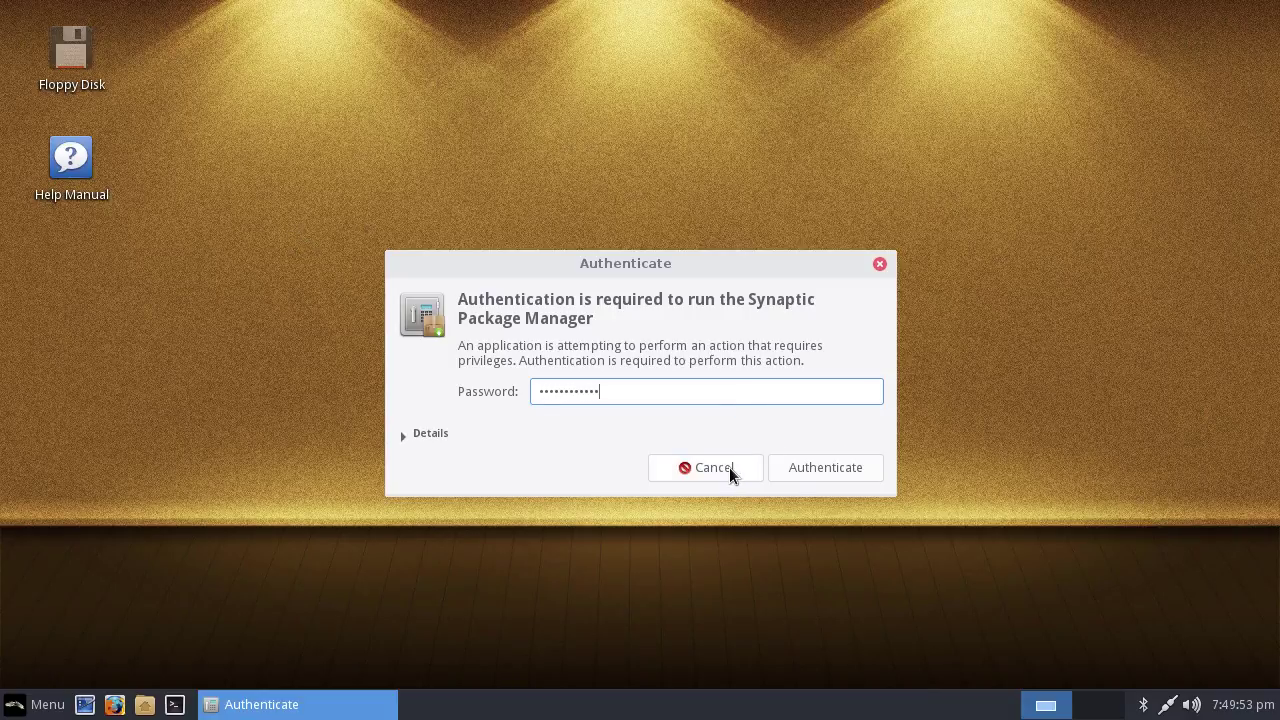
key("Return")
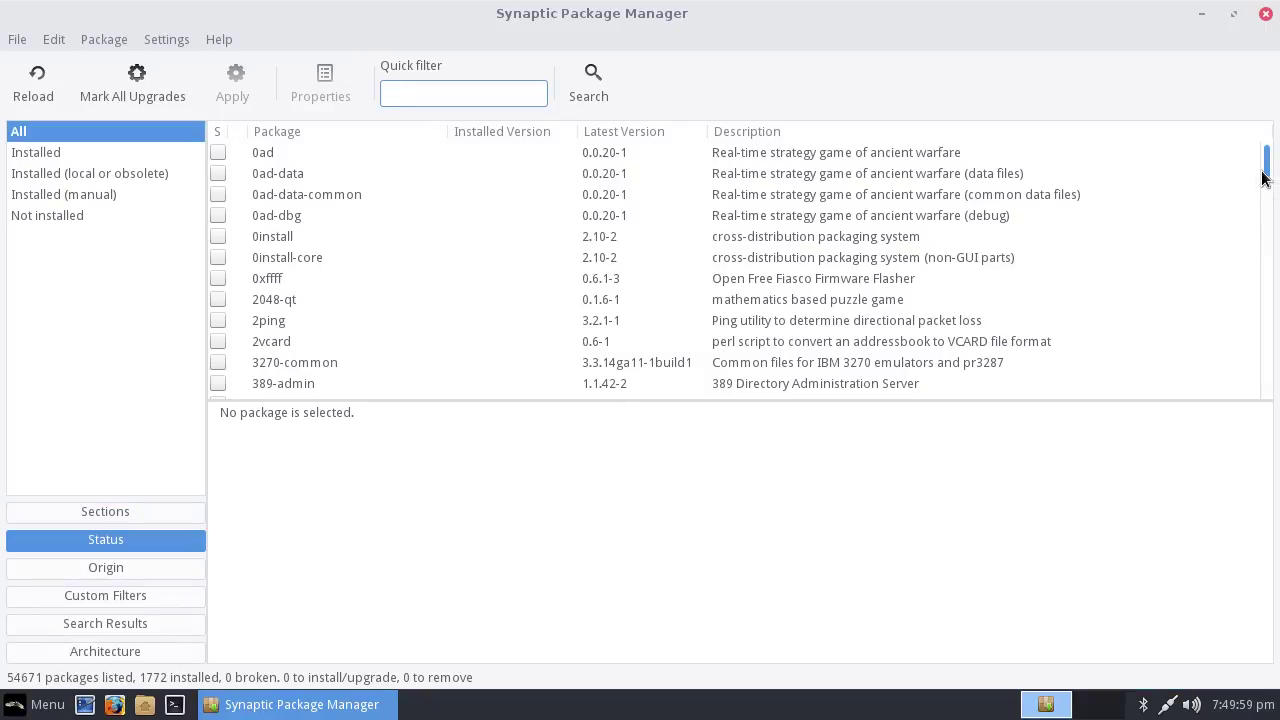
left_click_drag(1262, 177, 1030, 124)
Try the Installed (manual), Installed and Installed (local or obsolete) filters, then show All packages
left_click(63, 194)
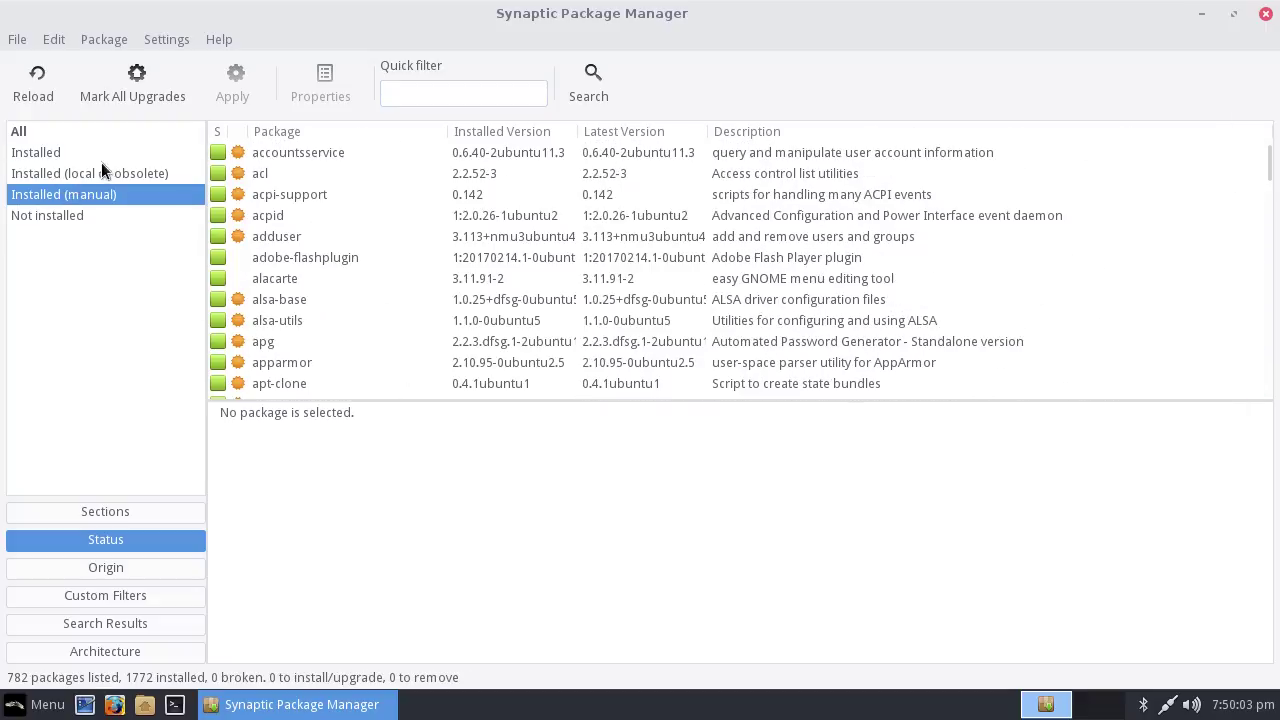
left_click(101, 160)
left_click(84, 174)
left_click(74, 134)
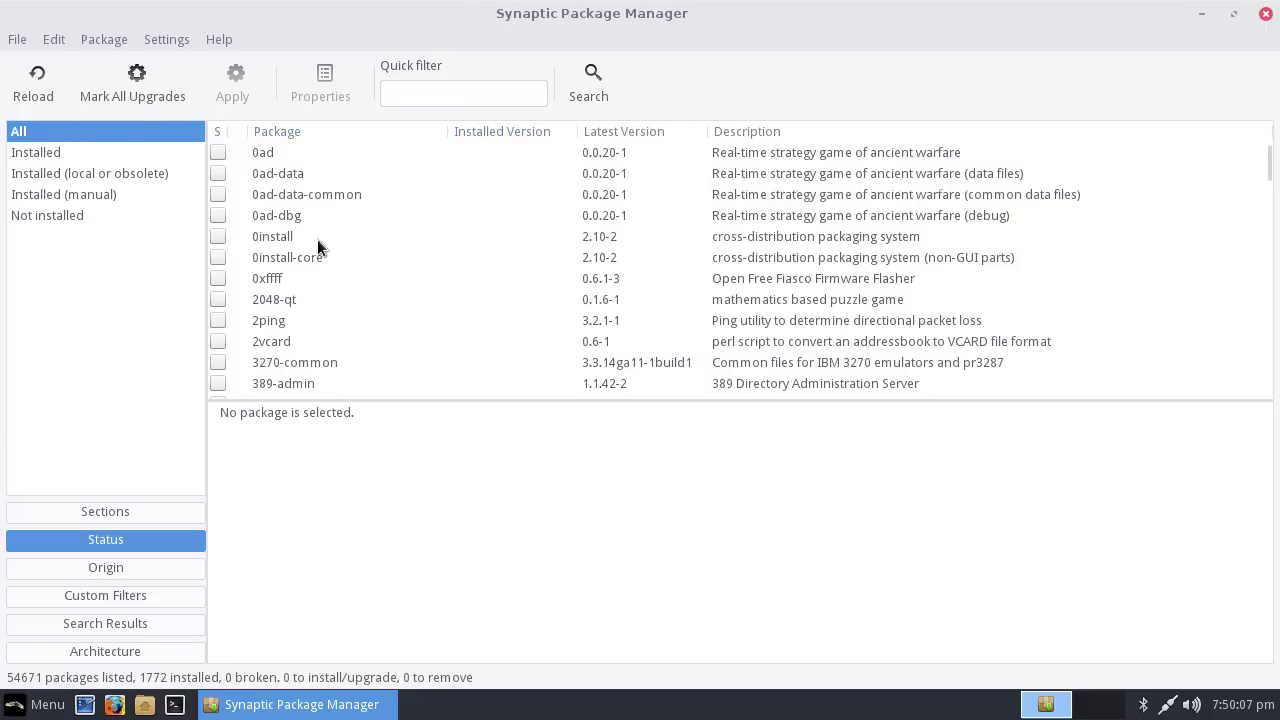
scroll(320, 235, "down", 10)
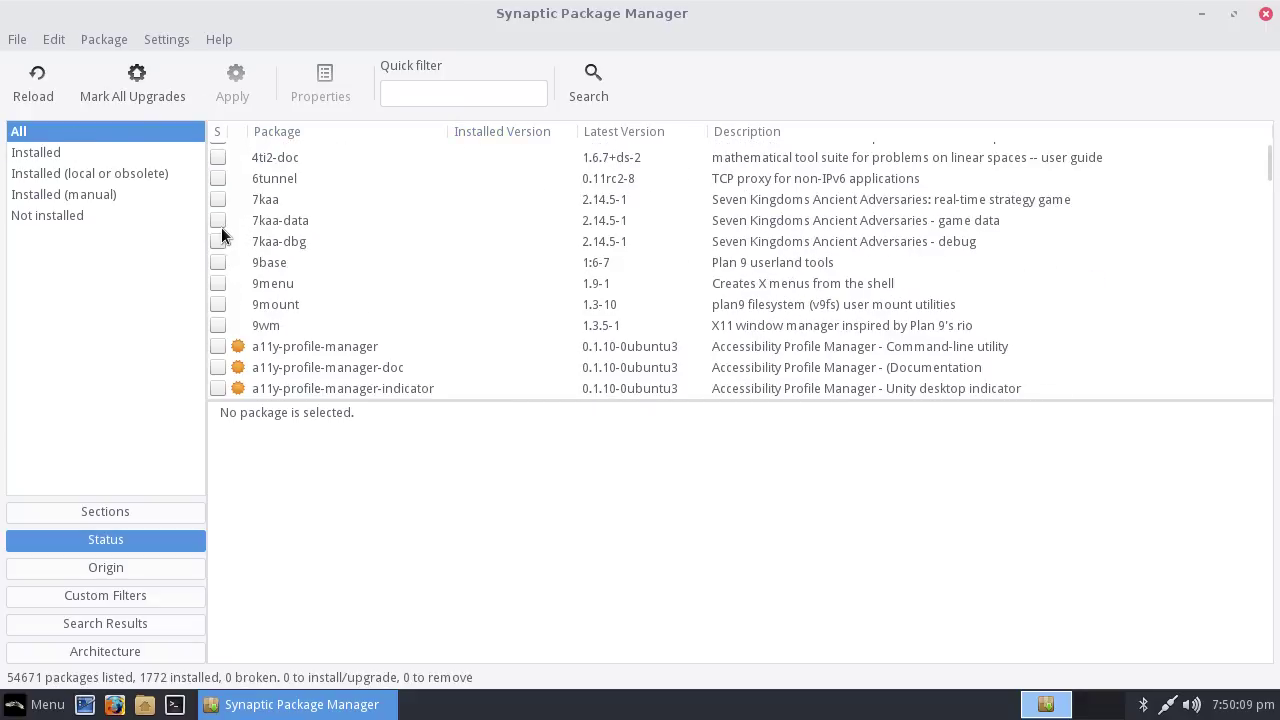
Mark 7kaa-data for installation, accepting its extra required packages
left_click(221, 227)
left_click(204, 224)
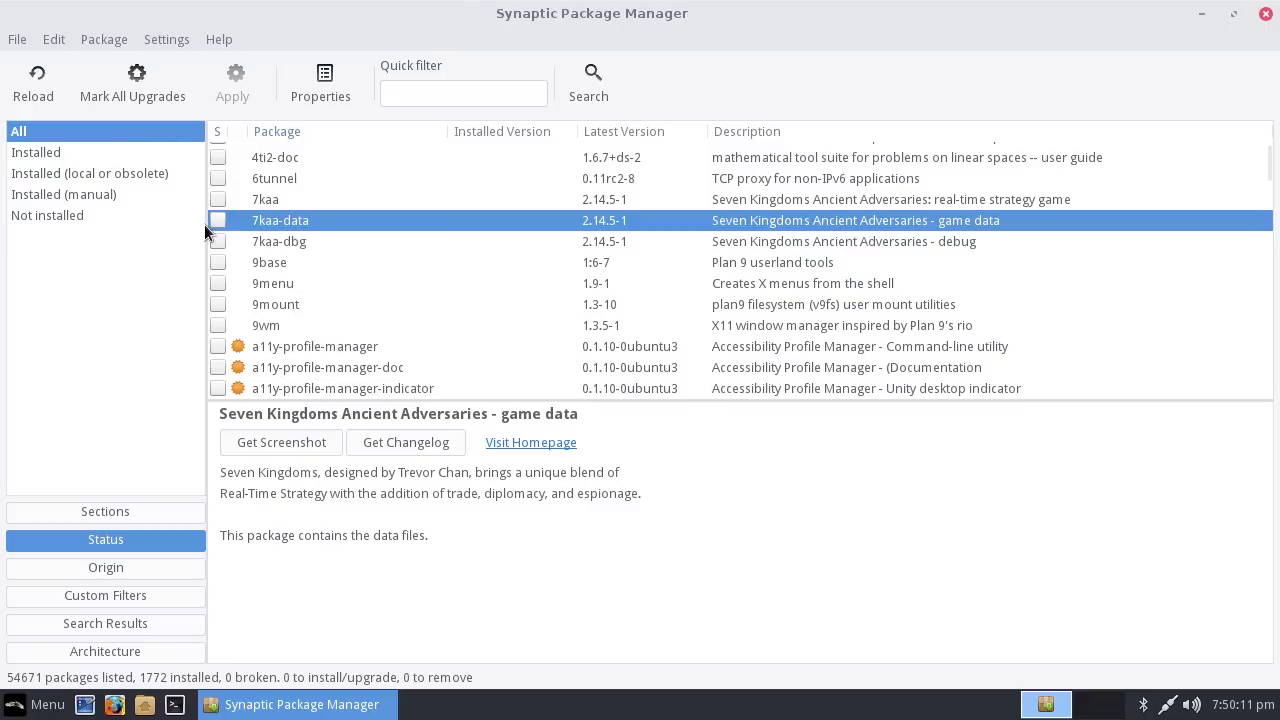
left_click(221, 220)
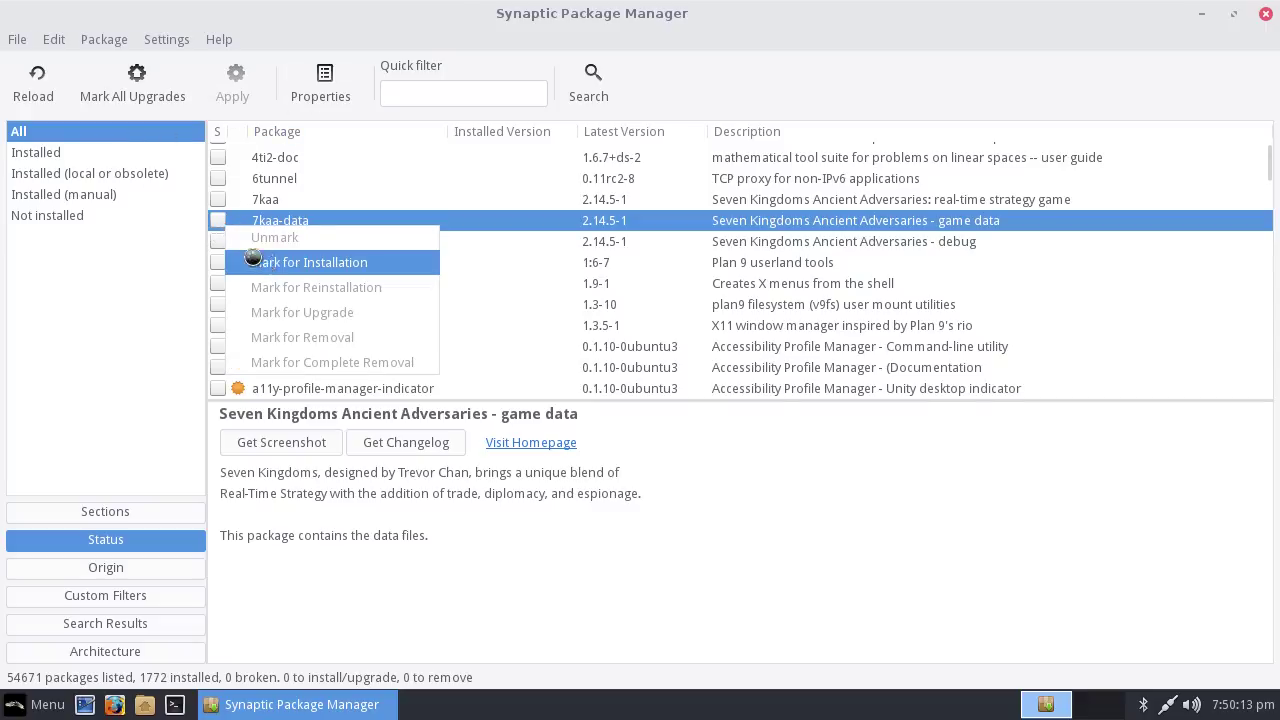
left_click(239, 260)
left_click(797, 531)
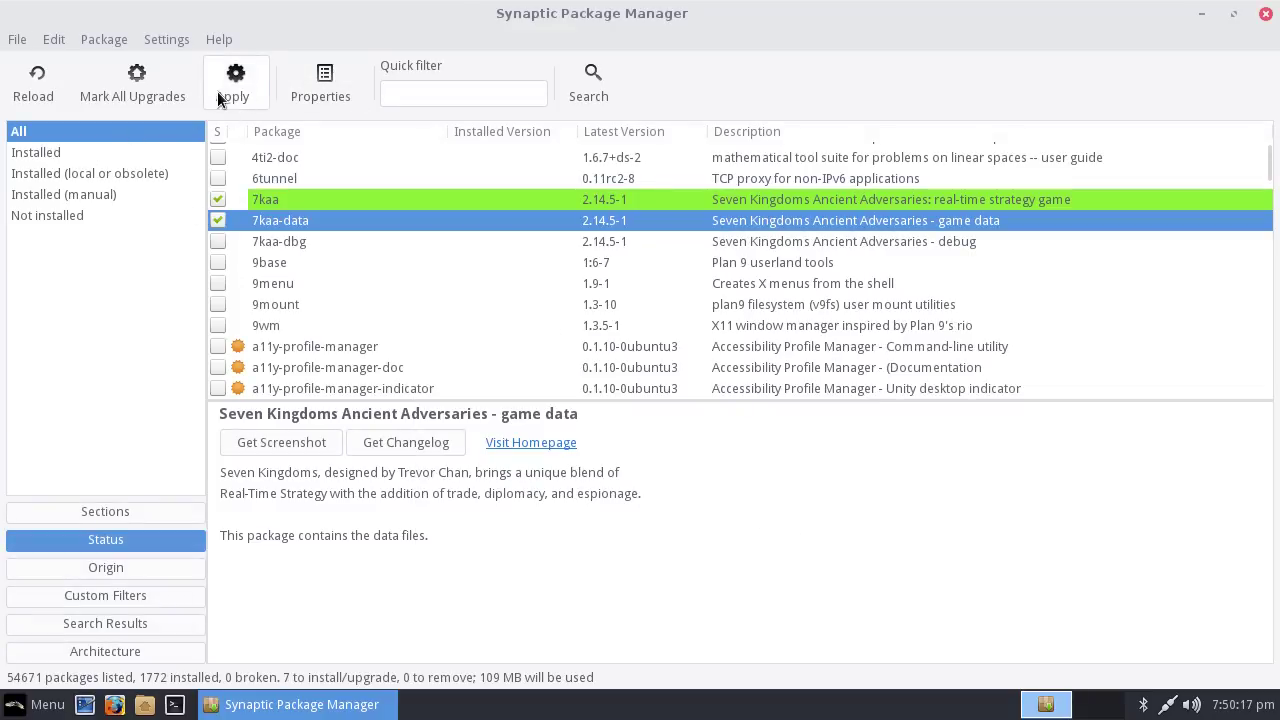
Unmark 7kaa-data, accept the resulting changes, and quit Synaptic with Ctrl+Q
right_click(221, 219)
left_click(250, 238)
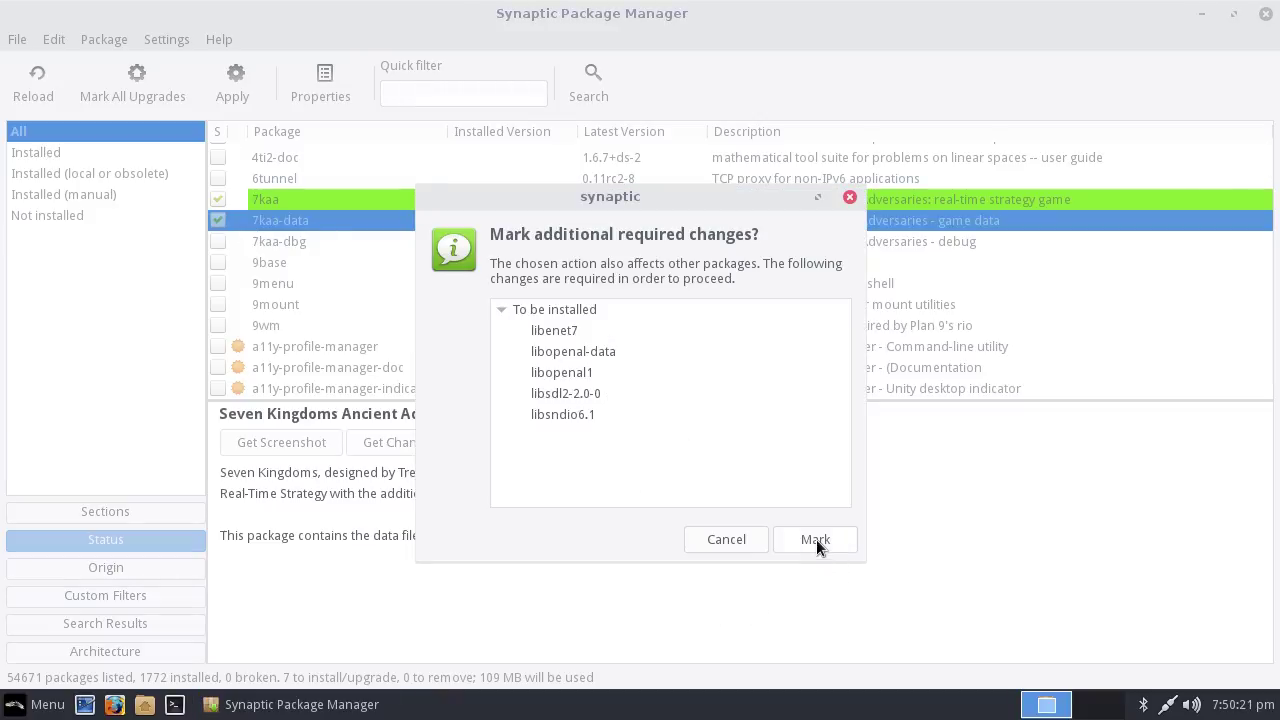
left_click(815, 539)
scroll(458, 251, "down", 5)
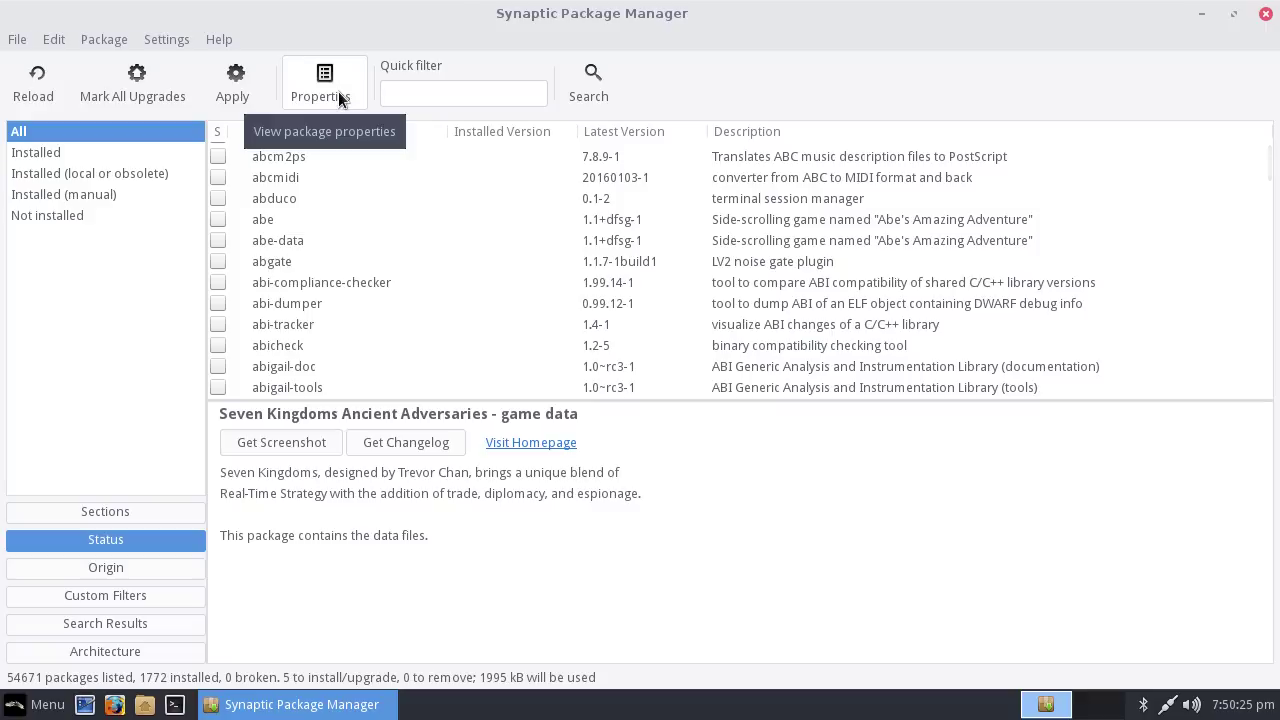
scroll(526, 255, "up", 3)
scroll(758, 258, "up", 5)
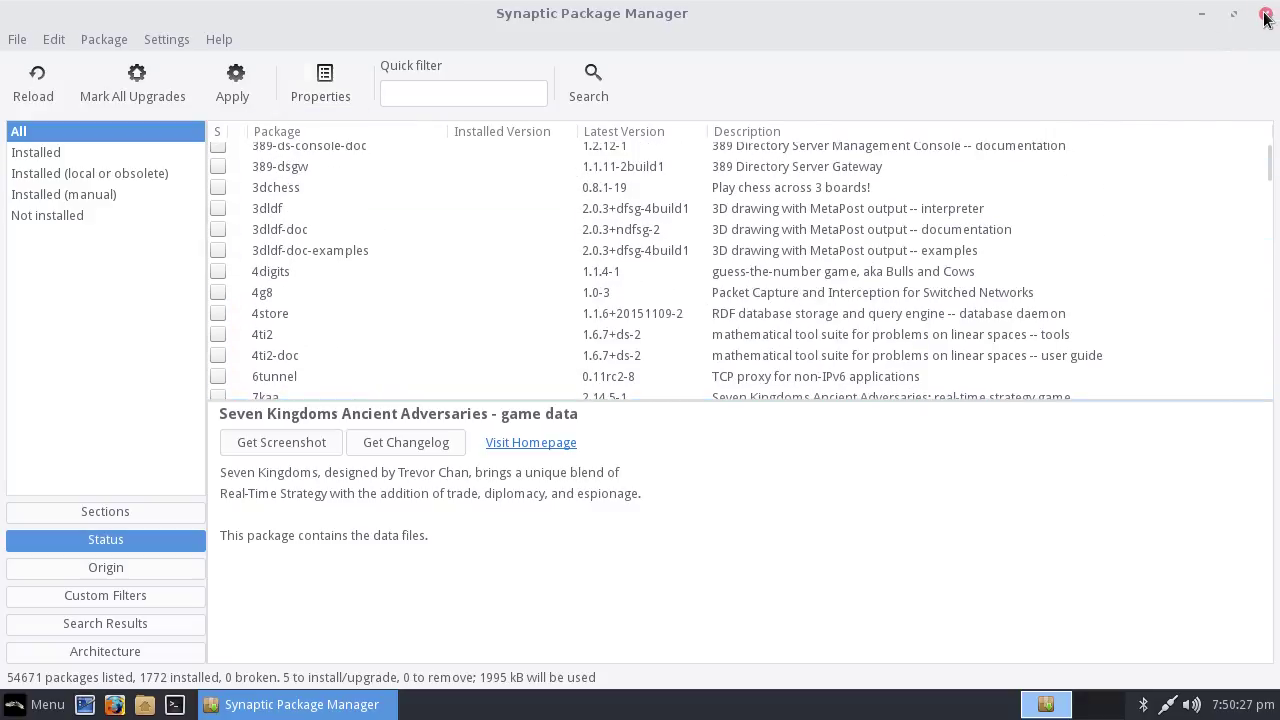
key("ctrl+q")
Discard the marked changes, then relaunch Lite Software from the System menu with the admin password
left_click(949, 414)
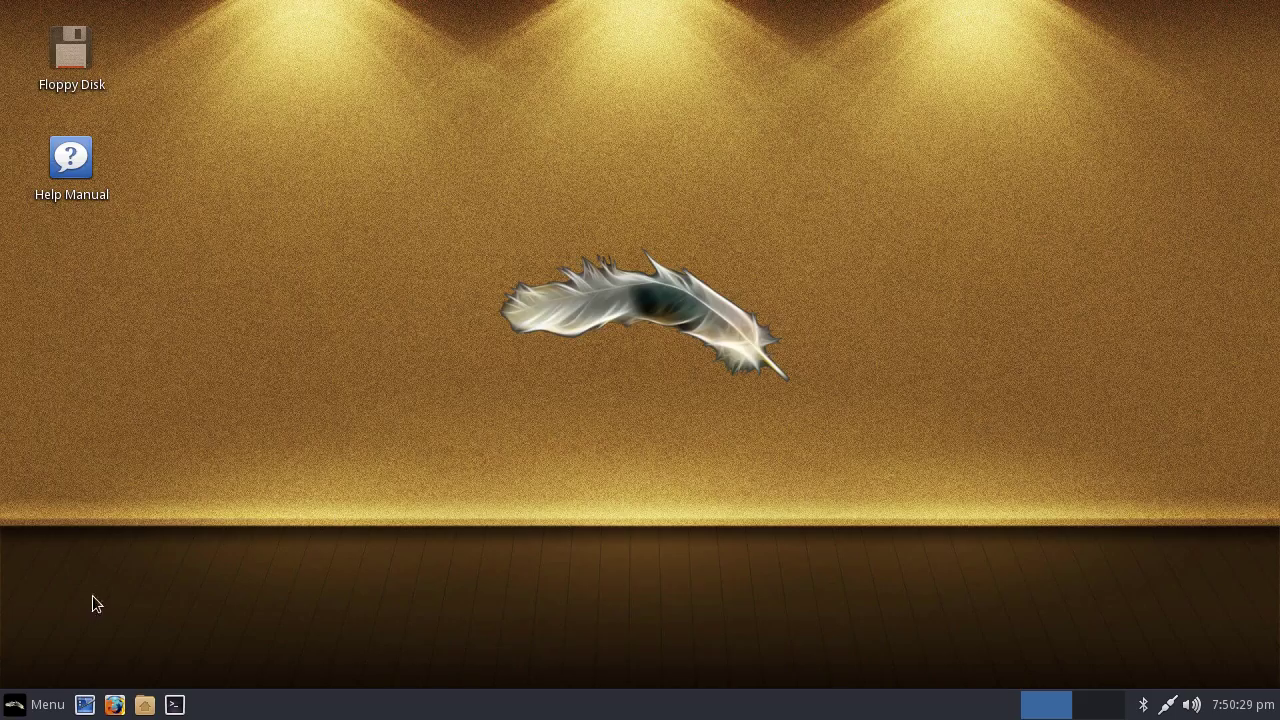
left_click(35, 705)
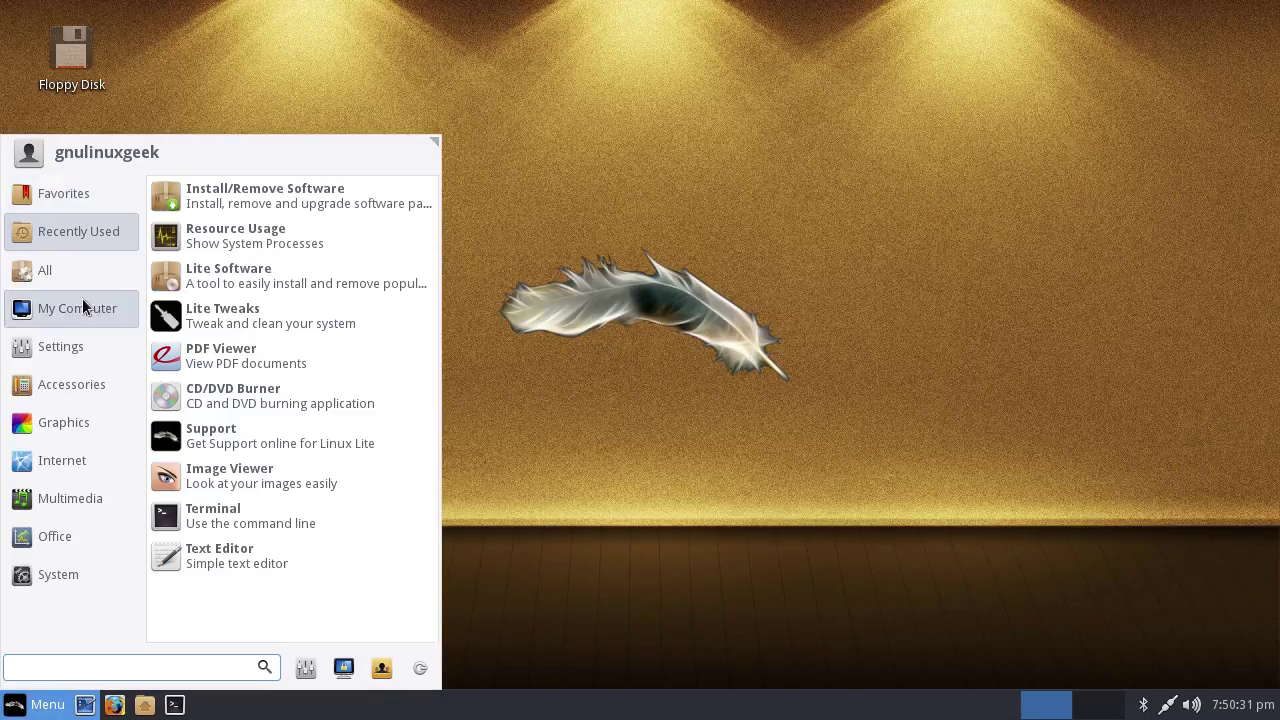
mouse_move(113, 290)
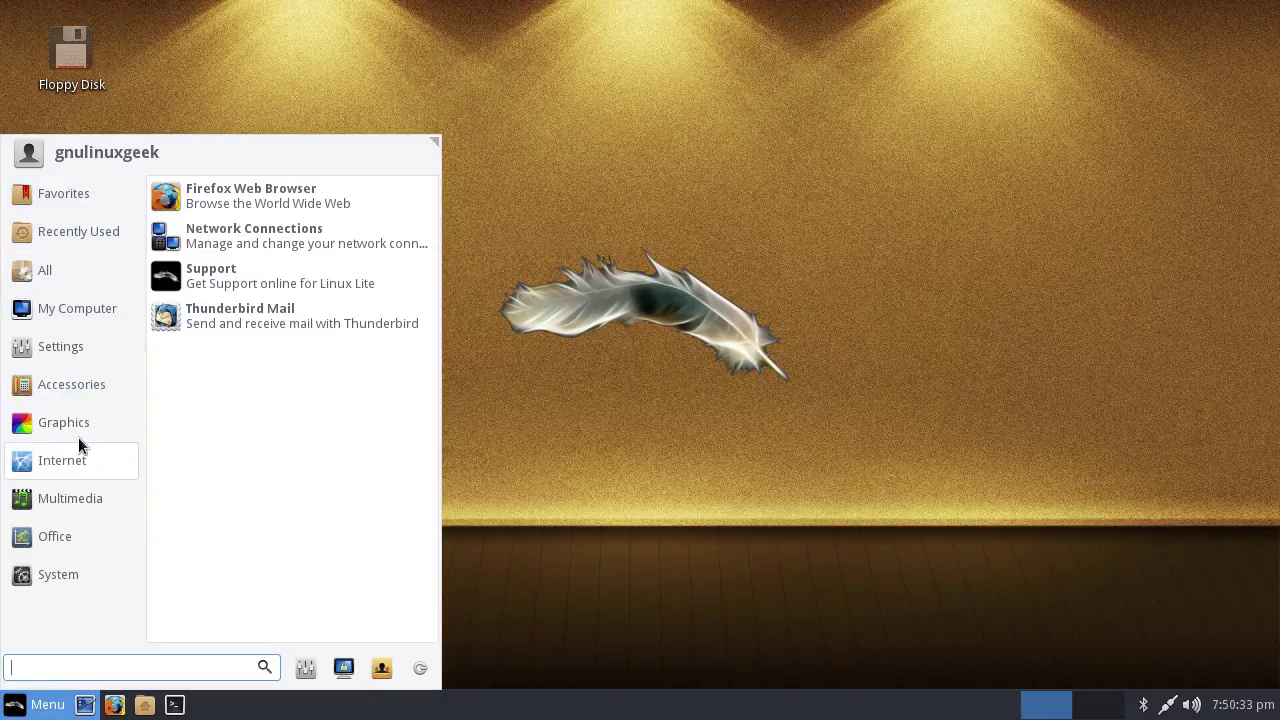
mouse_move(49, 577)
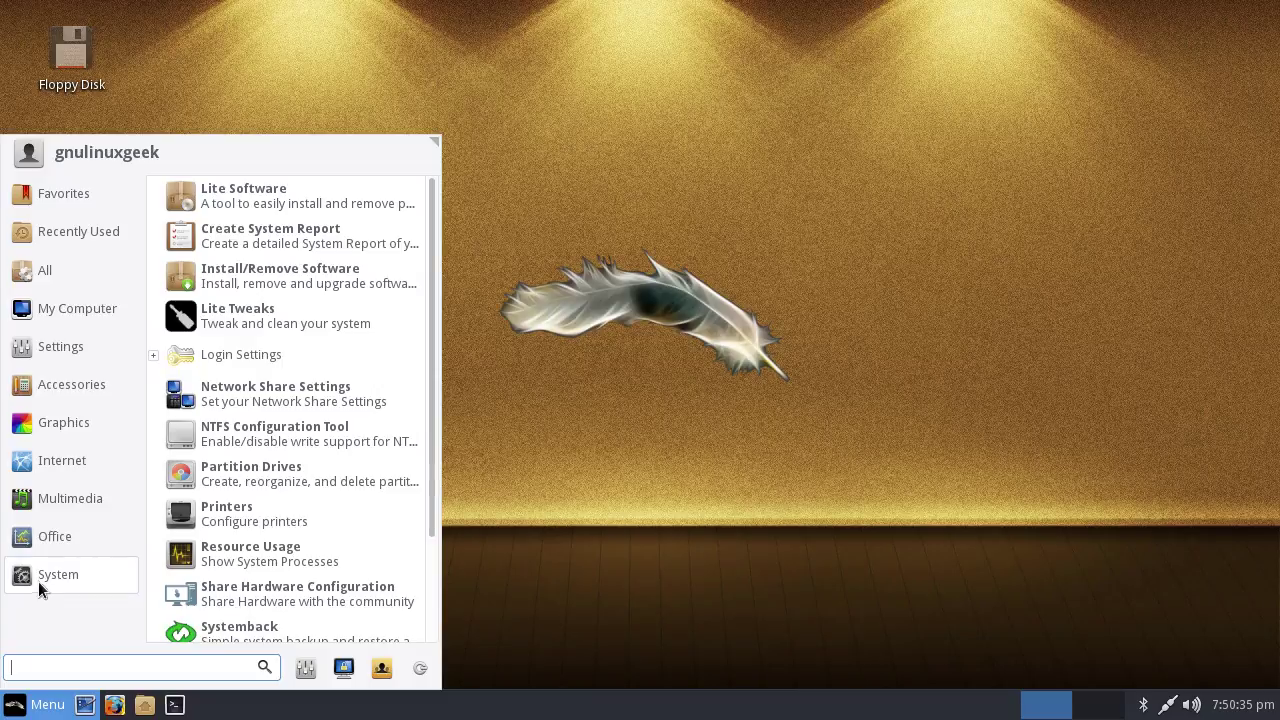
left_click(230, 195)
type("************")
key("Return")
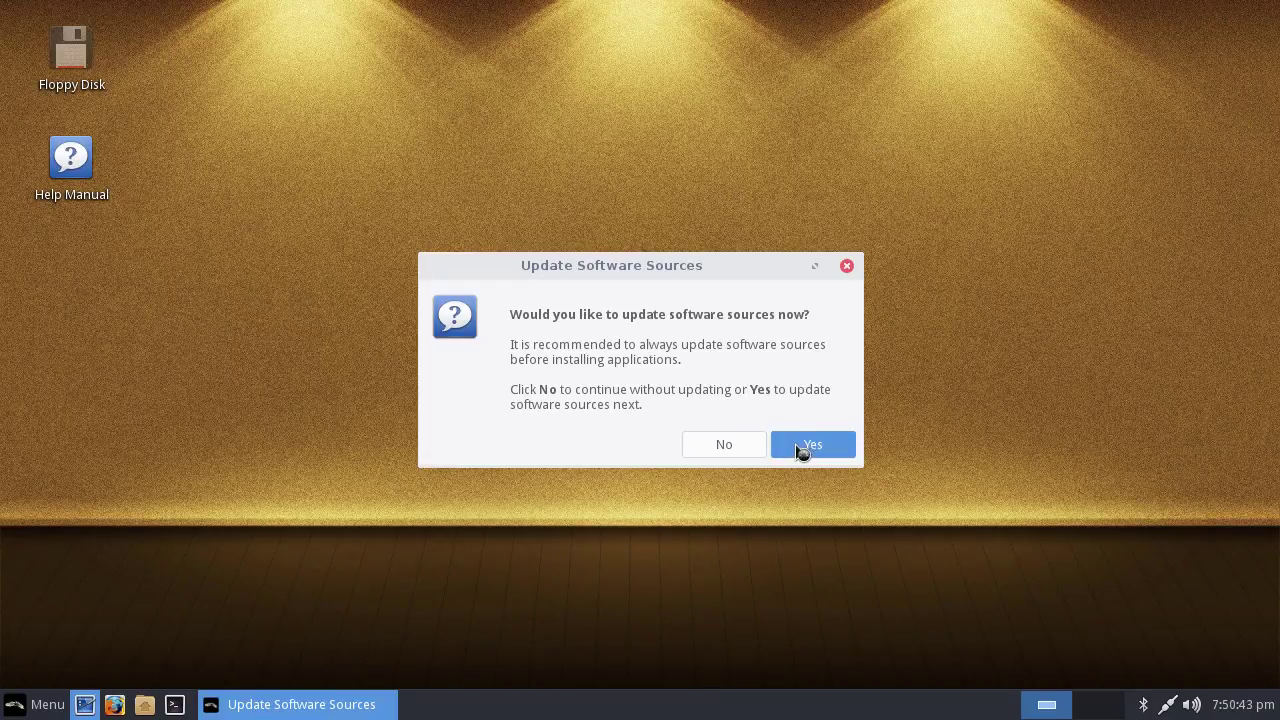
Update sources, choose the Install Software task, and select Chromium Web Browser for installation
left_click(801, 452)
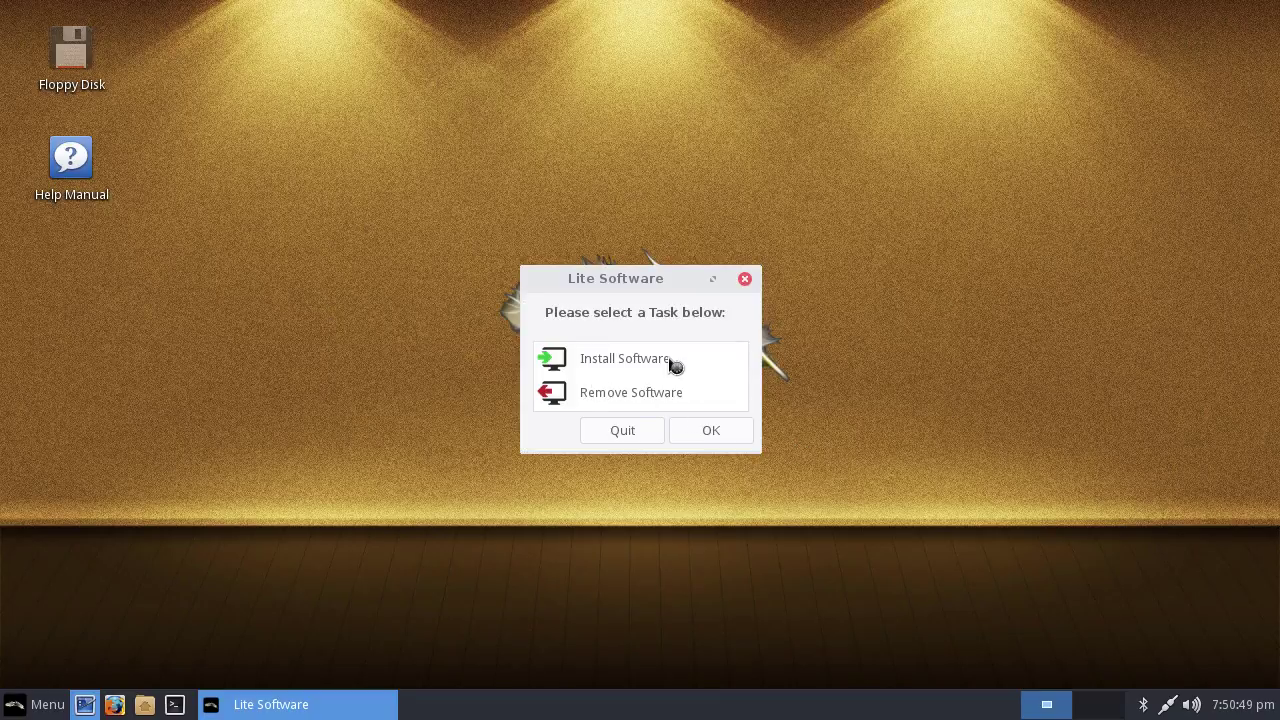
left_click(675, 365)
left_click(703, 430)
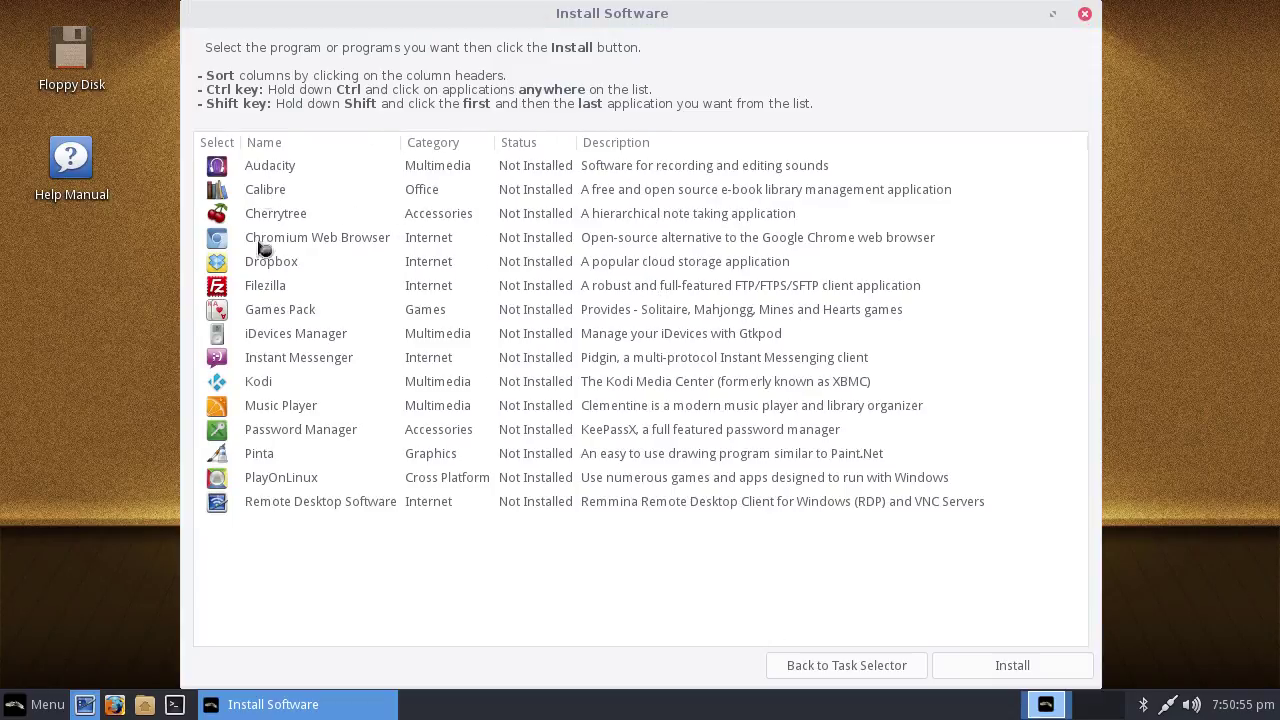
left_click(343, 244)
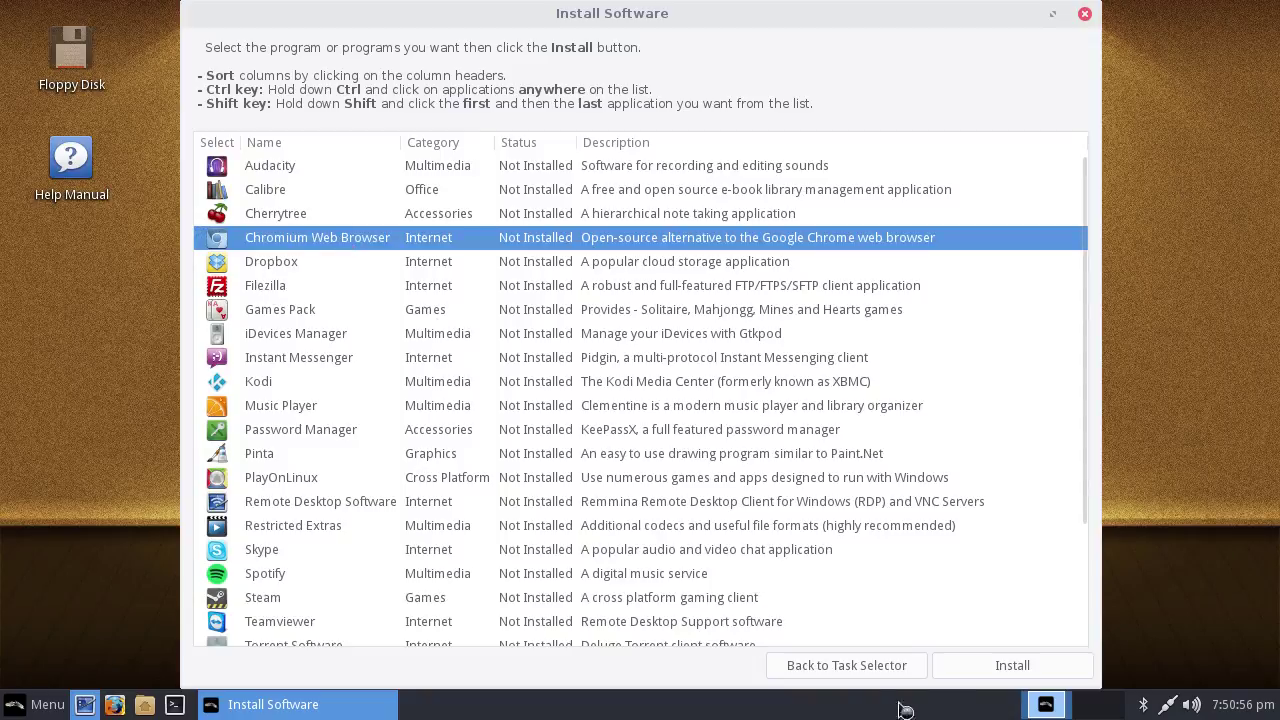
left_click(972, 666)
Confirm the Chromium install so the 59.2 MB chromium-browser download begins
left_click(843, 430)
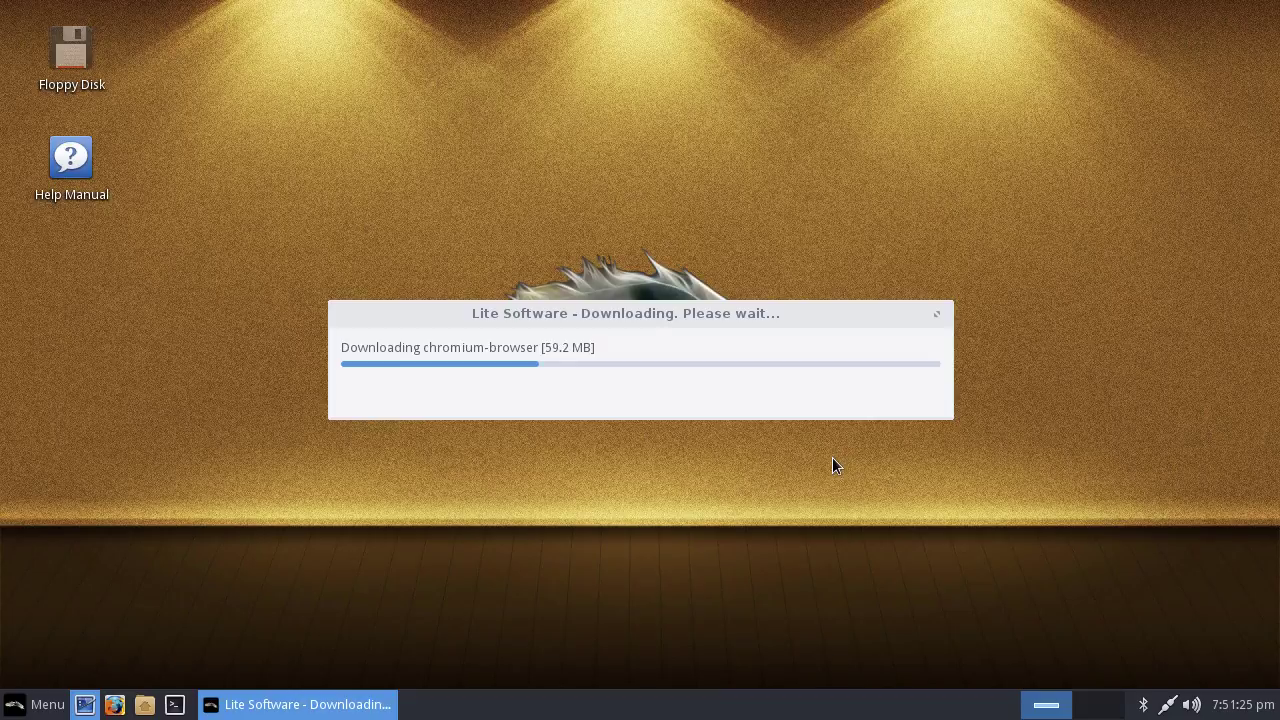
Browse the Whisker Menu's Graphics, All and Favorites categories, ending on Recently Used
left_click(40, 704)
left_click(111, 428)
left_click(100, 270)
left_click(91, 229)
left_click(118, 256)
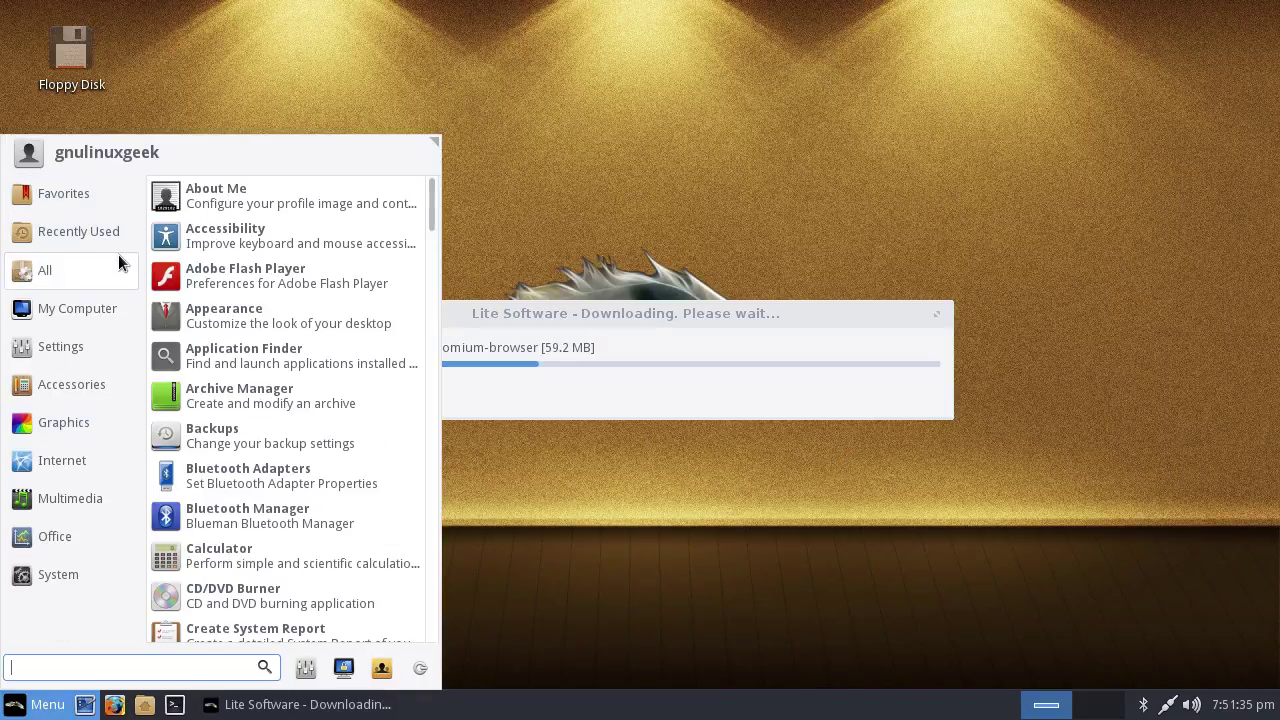
left_click(122, 198)
left_click(123, 233)
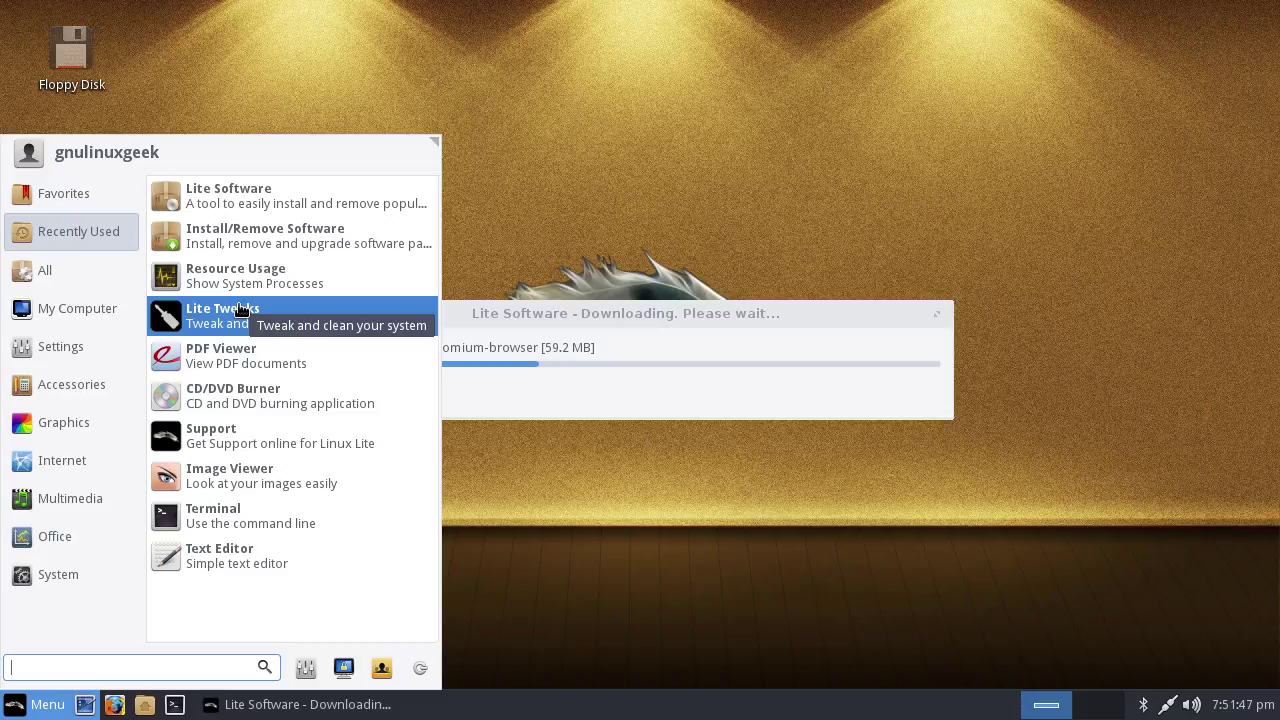
Launch Lite Tweaks from the Recently Used apps to review its cleanup tasks
left_click(341, 314)
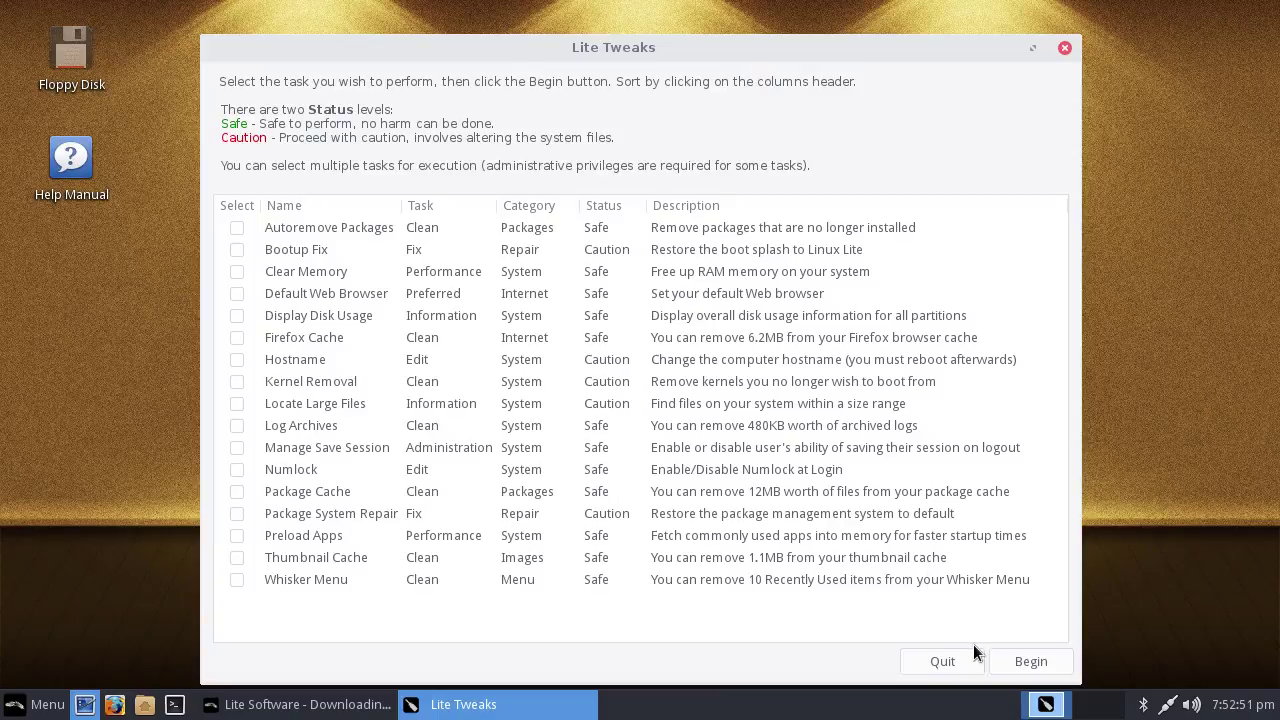
Quit Lite Tweaks, then browse the menu's Graphics and Accessories categories, ending on Graphics
left_click(936, 651)
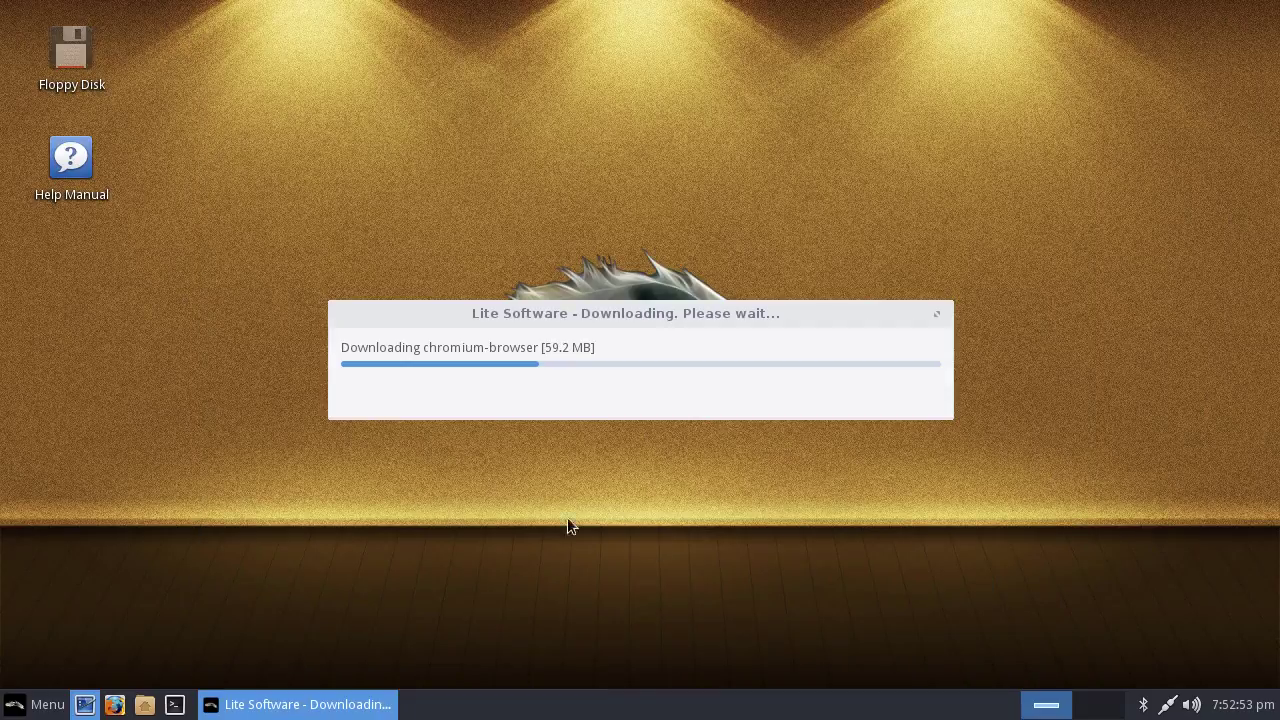
left_click(34, 702)
left_click(90, 422)
left_click(90, 382)
left_click(83, 437)
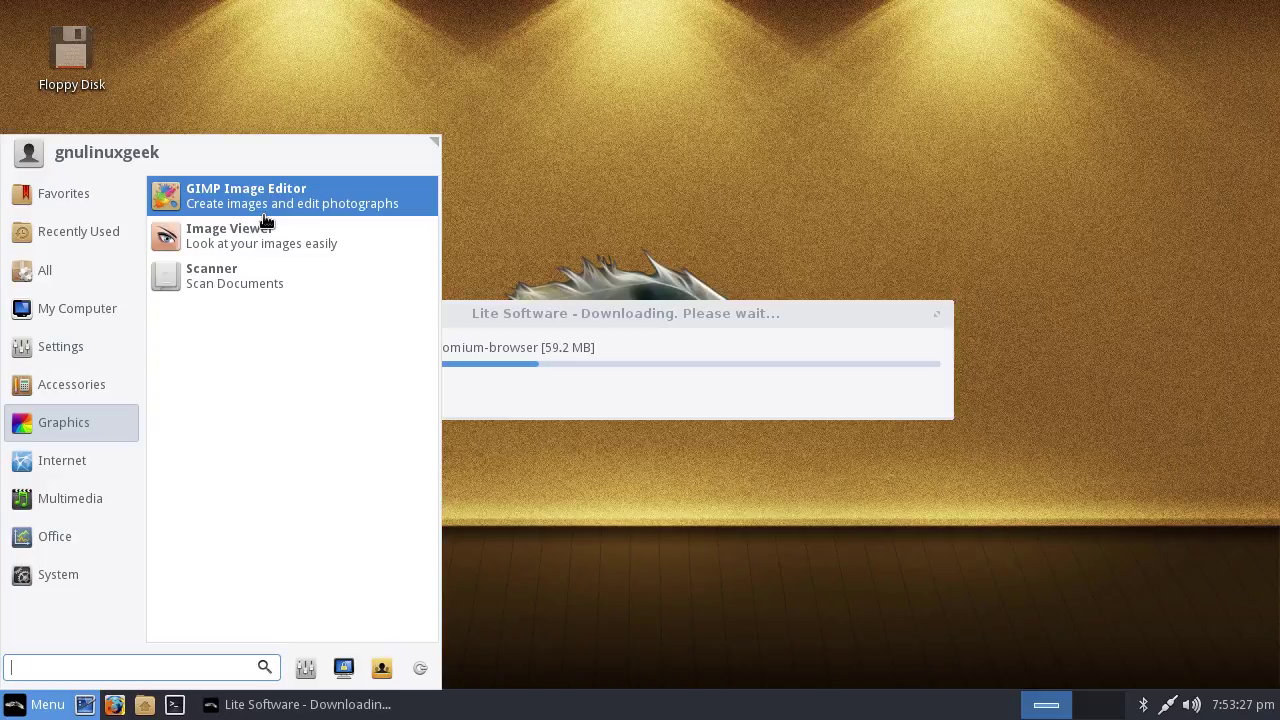
Browse the Internet, Office, Multimedia, Favorites and Recently Used categories, finishing on All
left_click(68, 455)
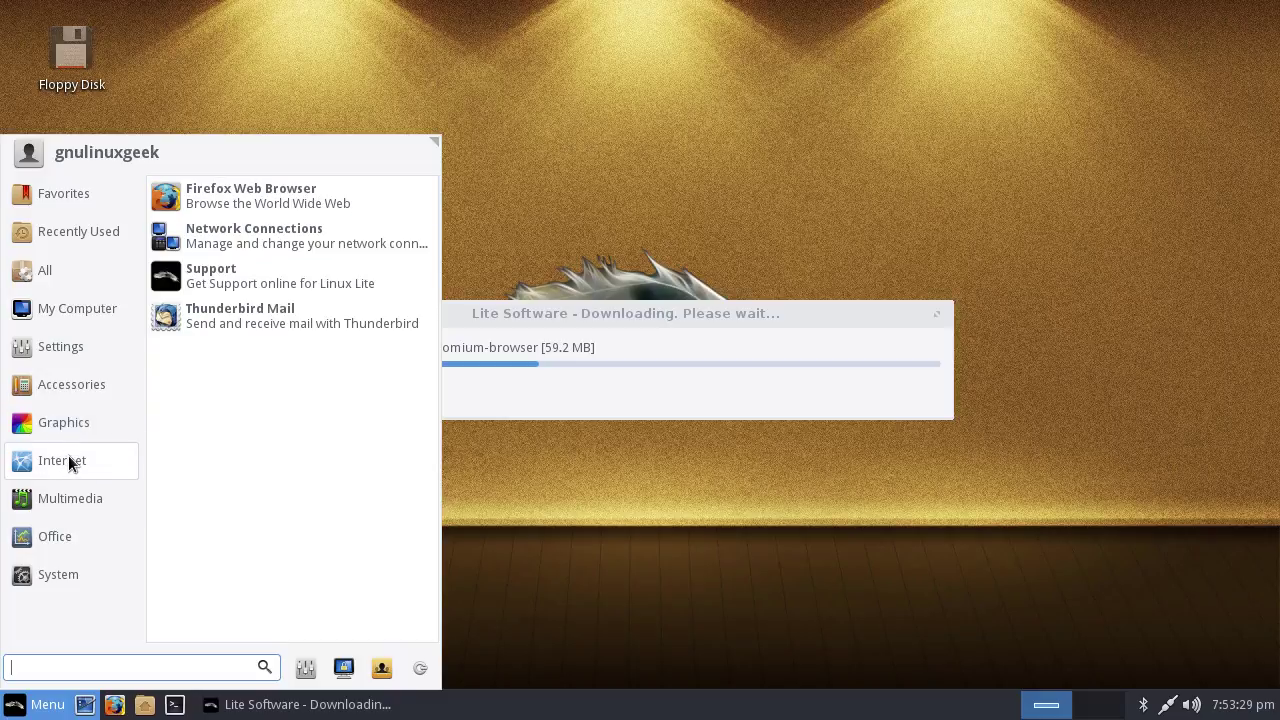
left_click(60, 536)
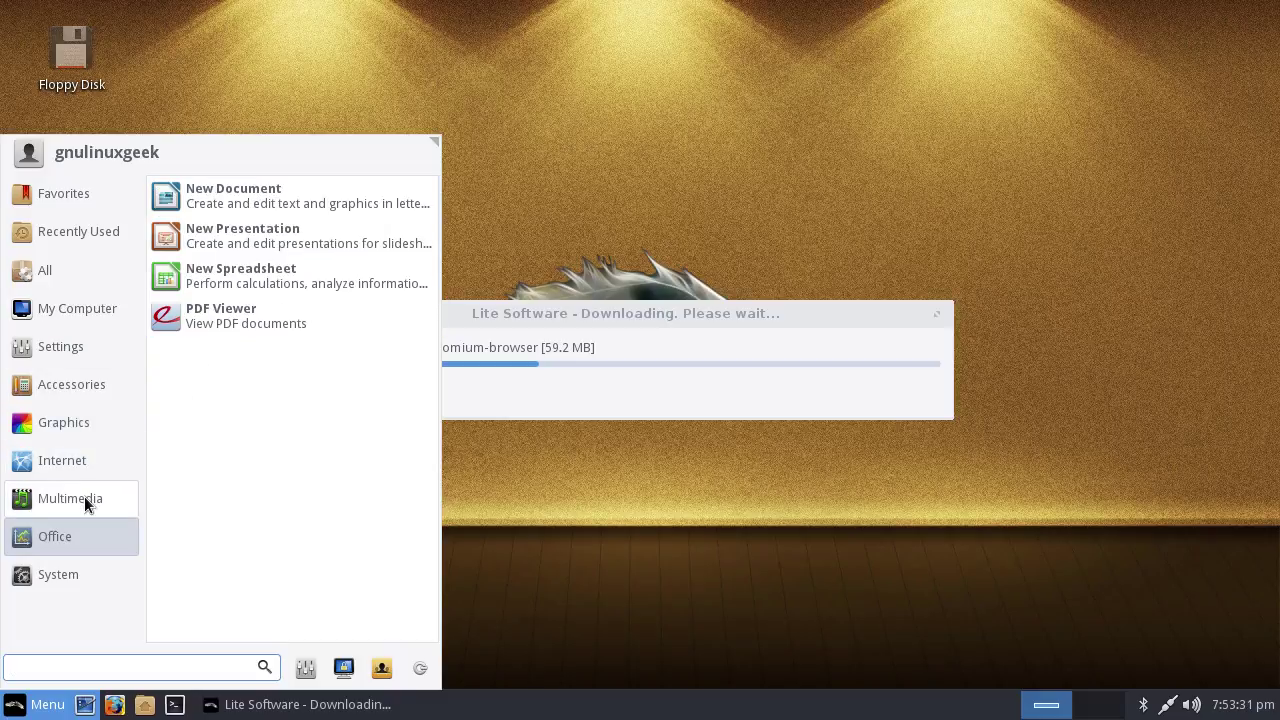
left_click(84, 496)
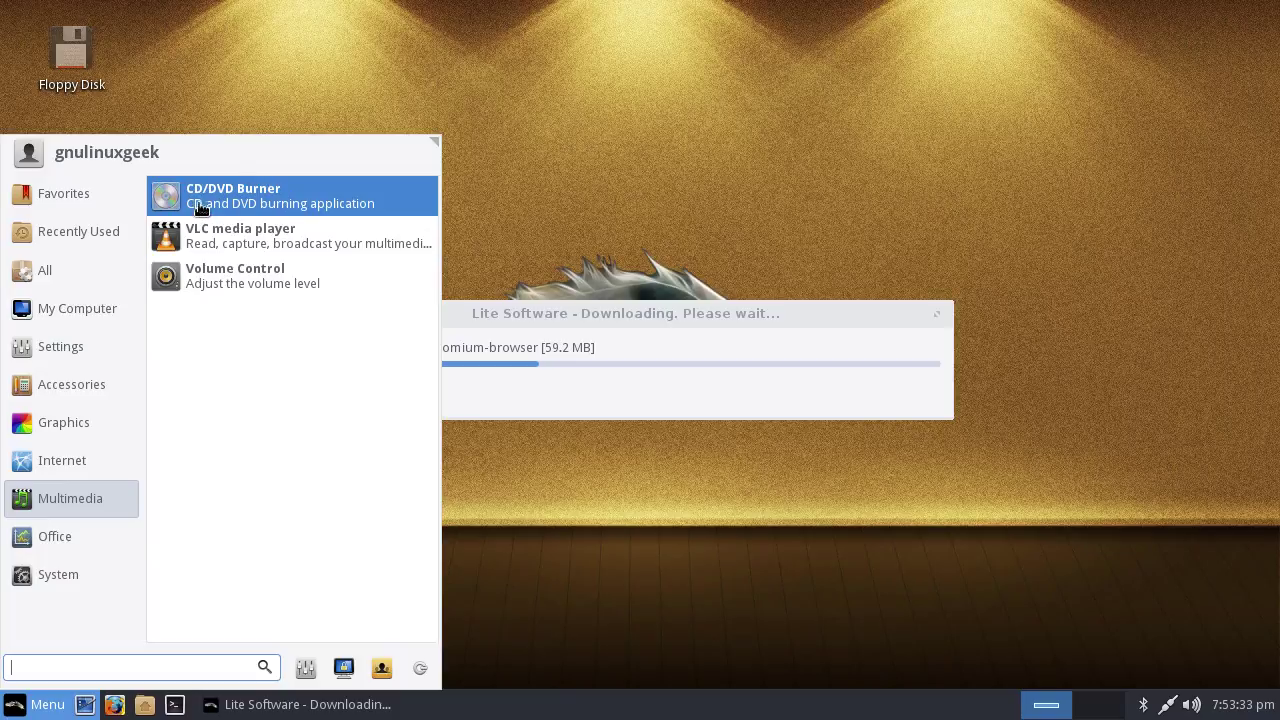
left_click(63, 193)
left_click(82, 240)
left_click(102, 286)
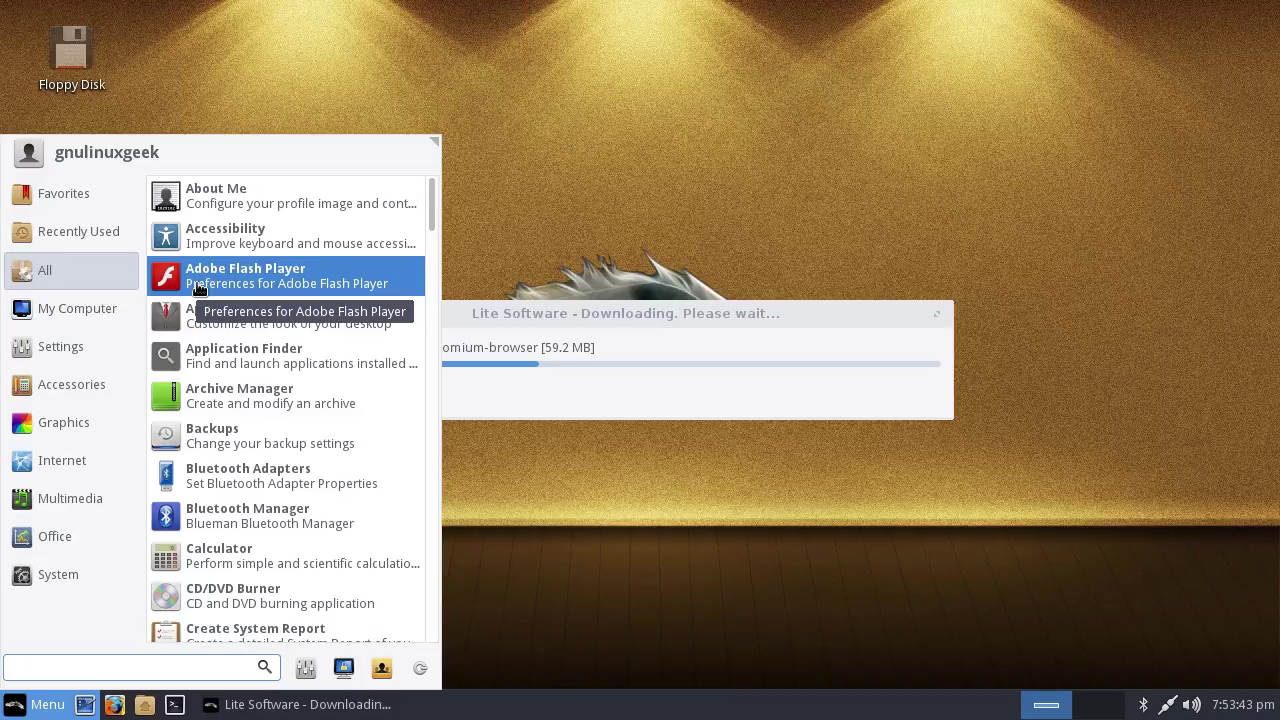
Scroll up and down through the All applications list in the Whisker Menu
scroll(329, 400, "down", 9)
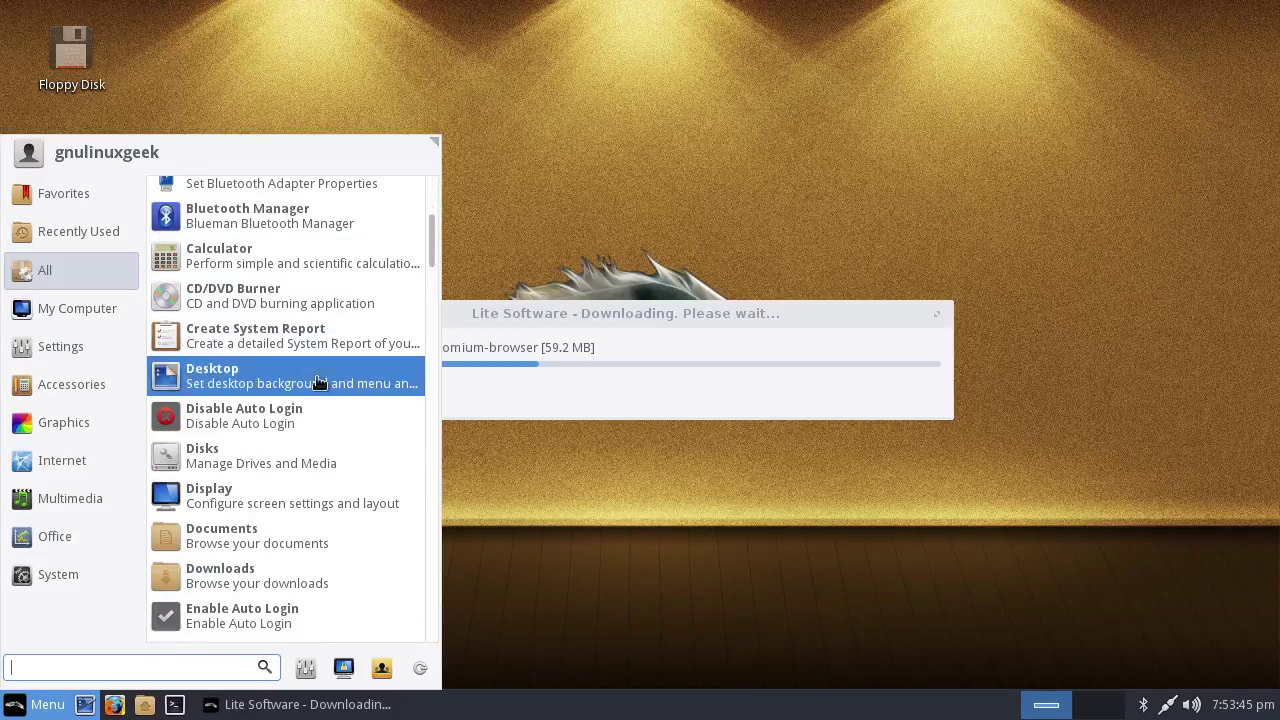
scroll(335, 410, "down", 8)
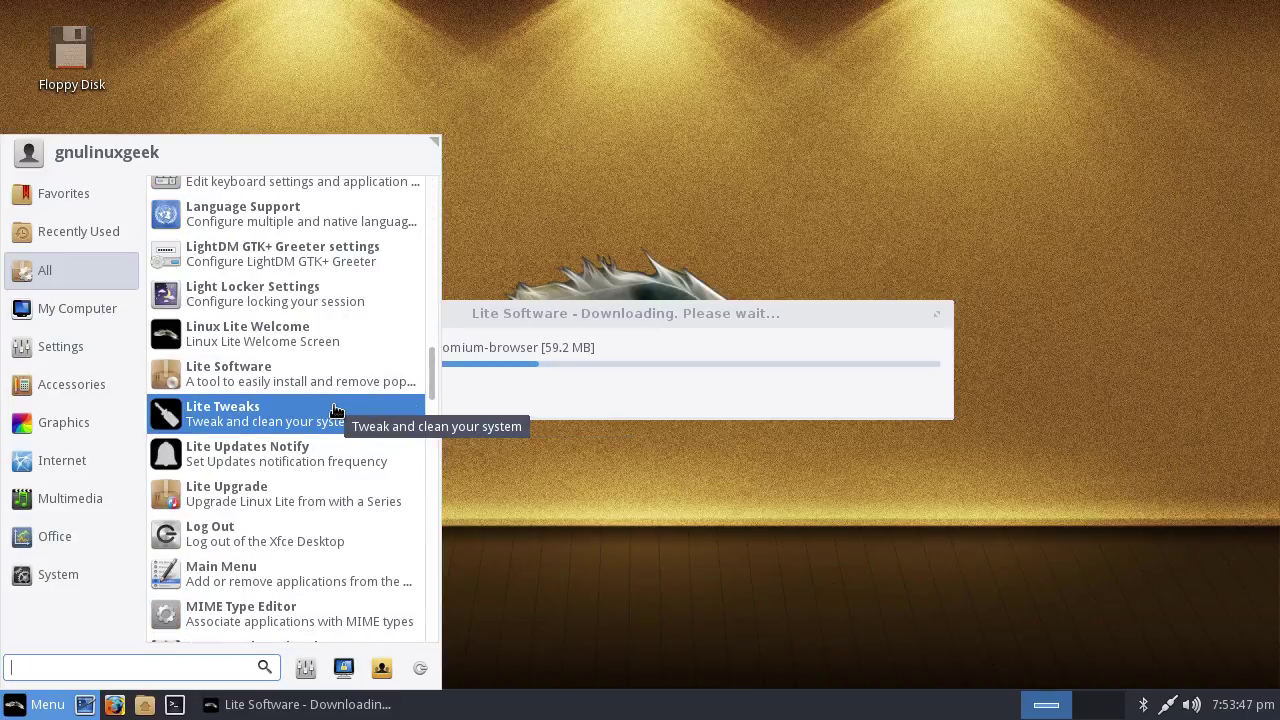
scroll(333, 415, "down", 15)
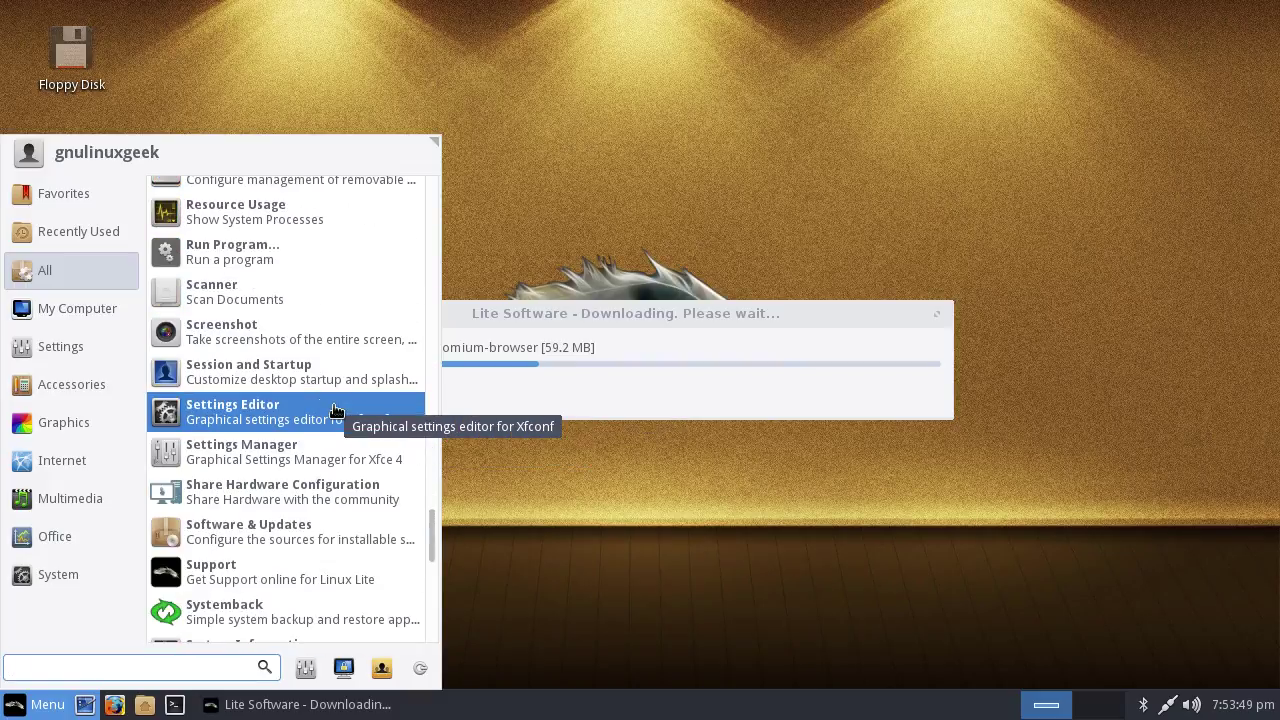
scroll(331, 425, "up", 20)
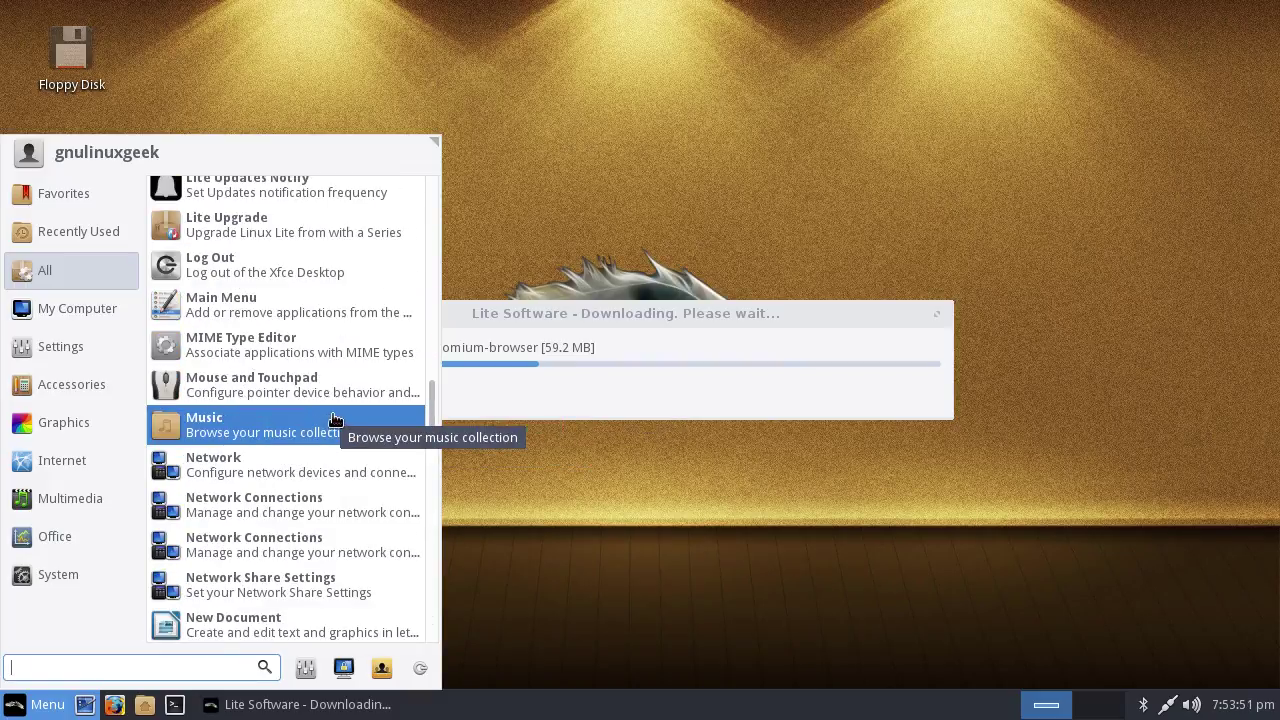
scroll(311, 414, "up", 4)
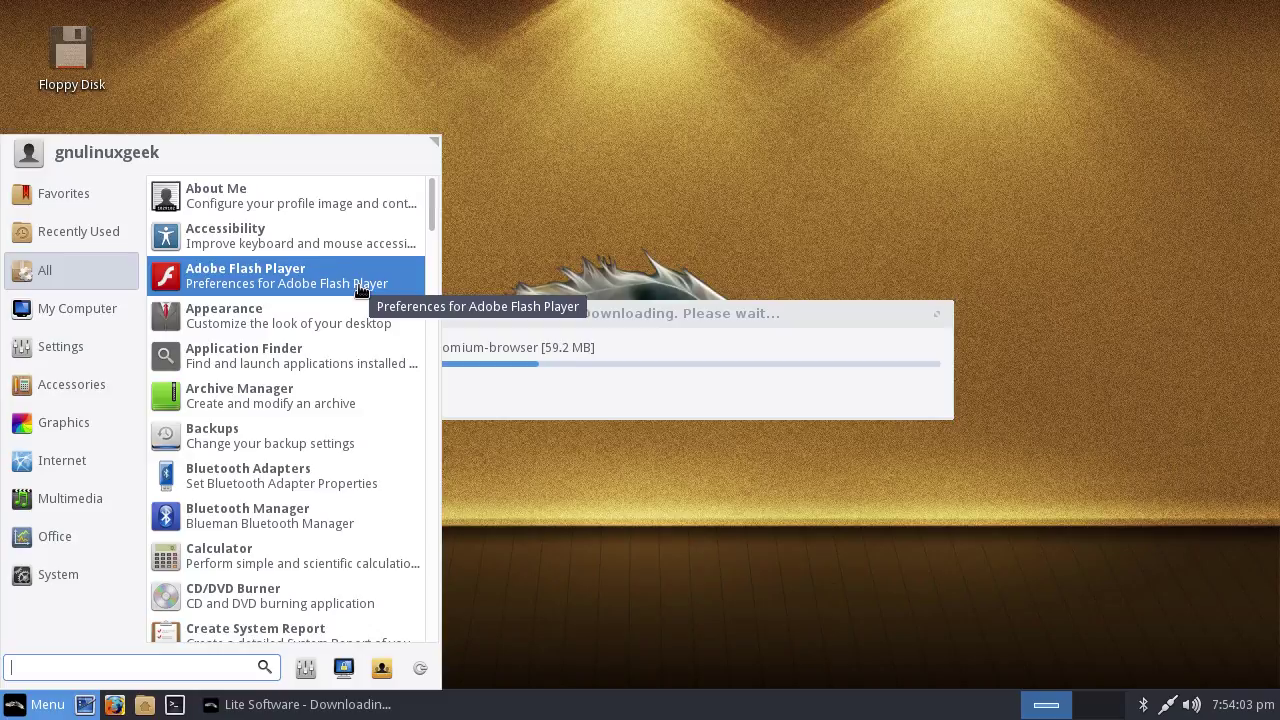
mouse_move(68, 318)
mouse_move(84, 282)
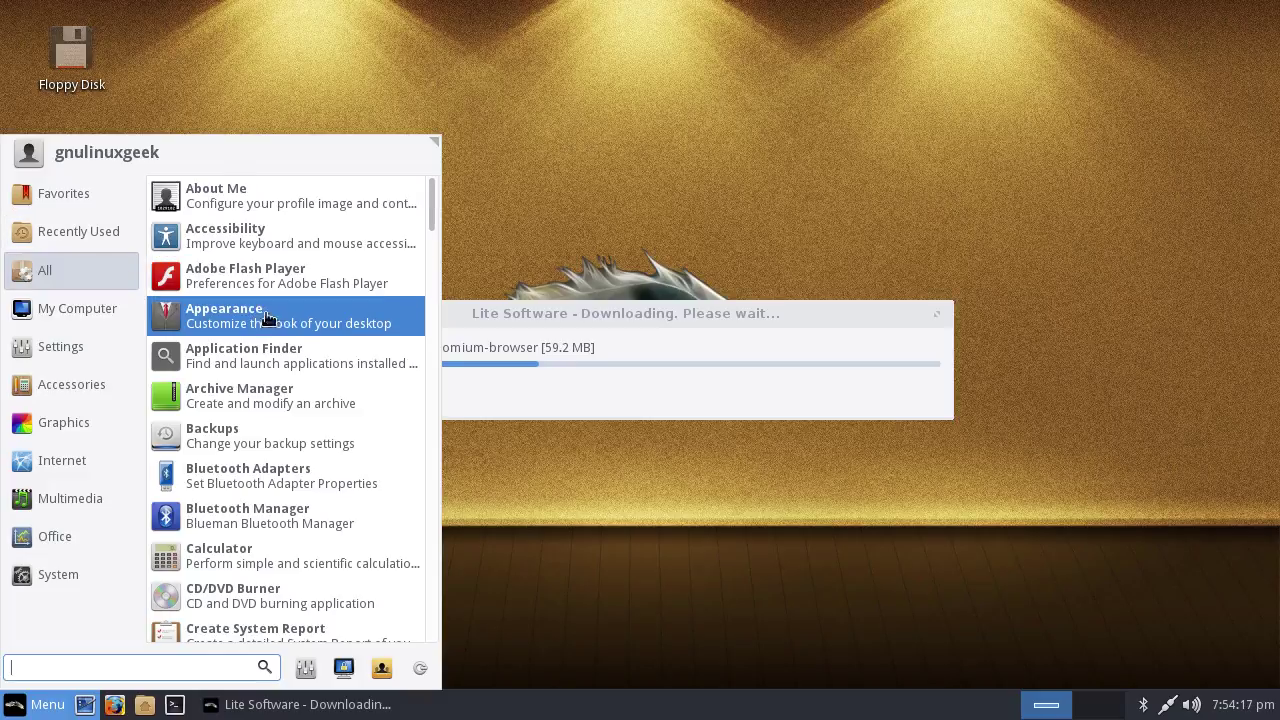
scroll(277, 326, "down", 15)
scroll(300, 340, "down", 10)
View the Multimedia, Office and System categories, then dismiss the menu by clicking the desktop
left_click(70, 498)
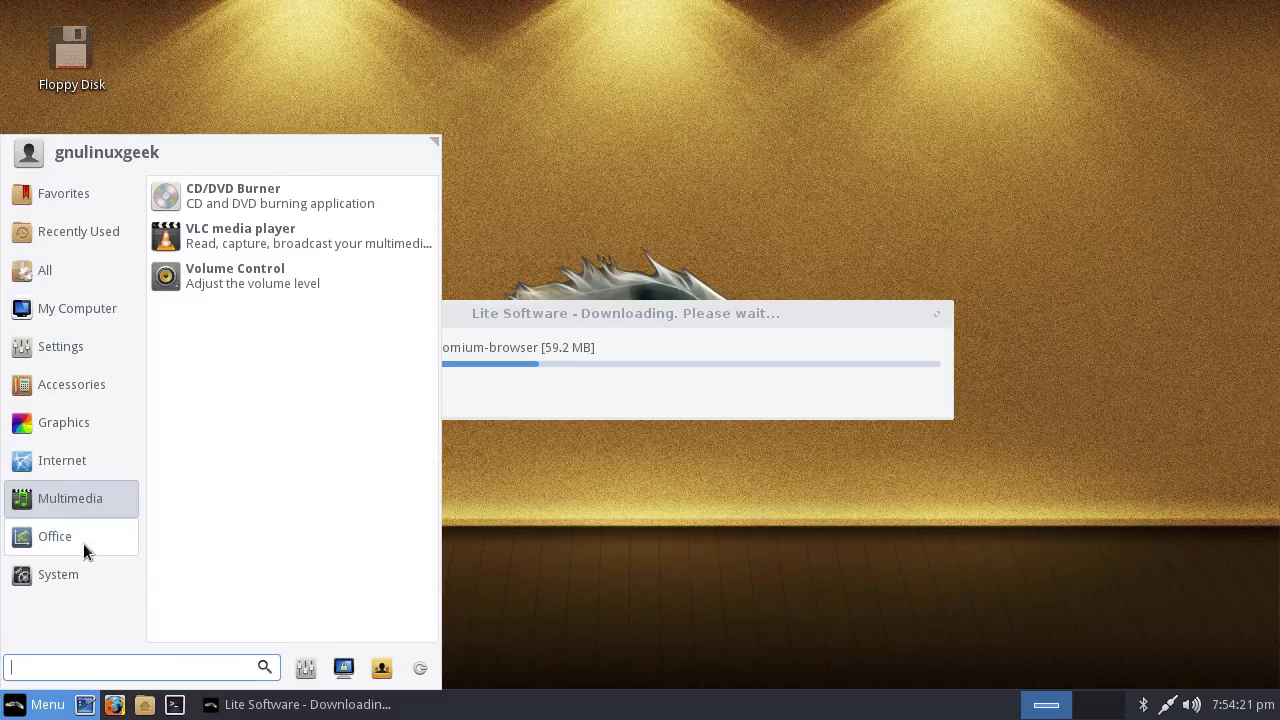
left_click(82, 541)
left_click(62, 577)
scroll(220, 492, "down", 3)
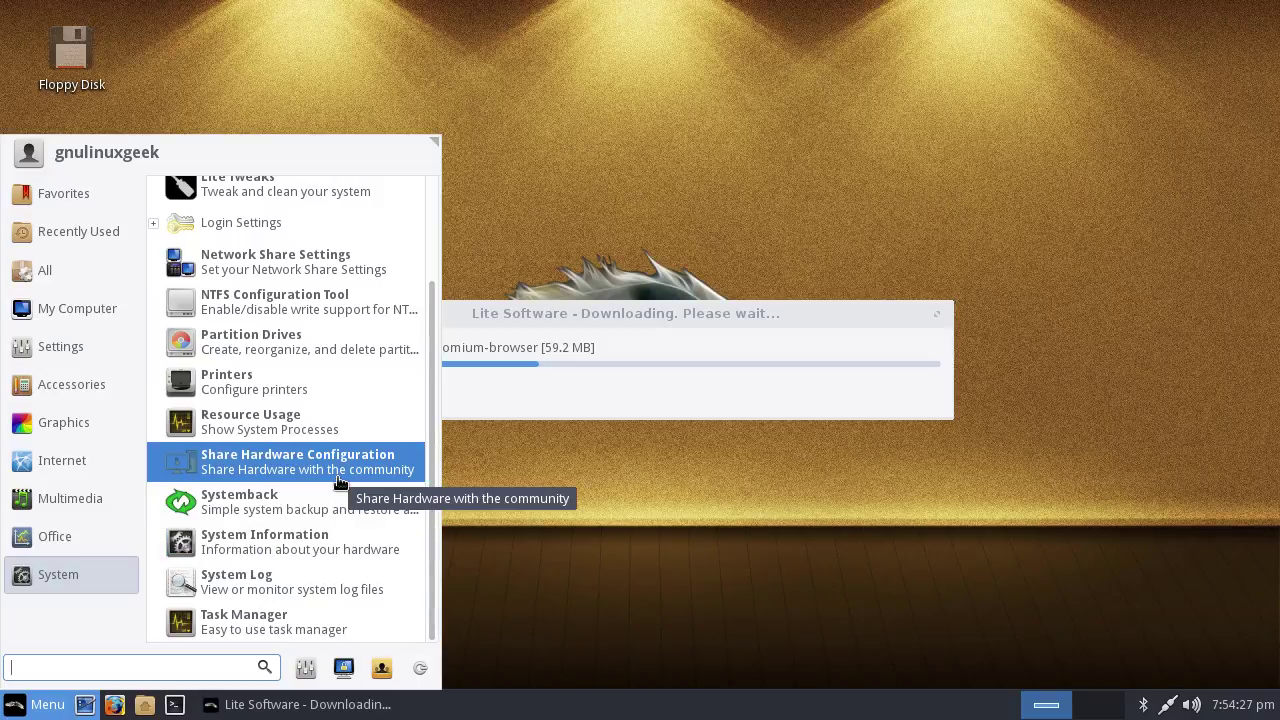
left_click(585, 560)
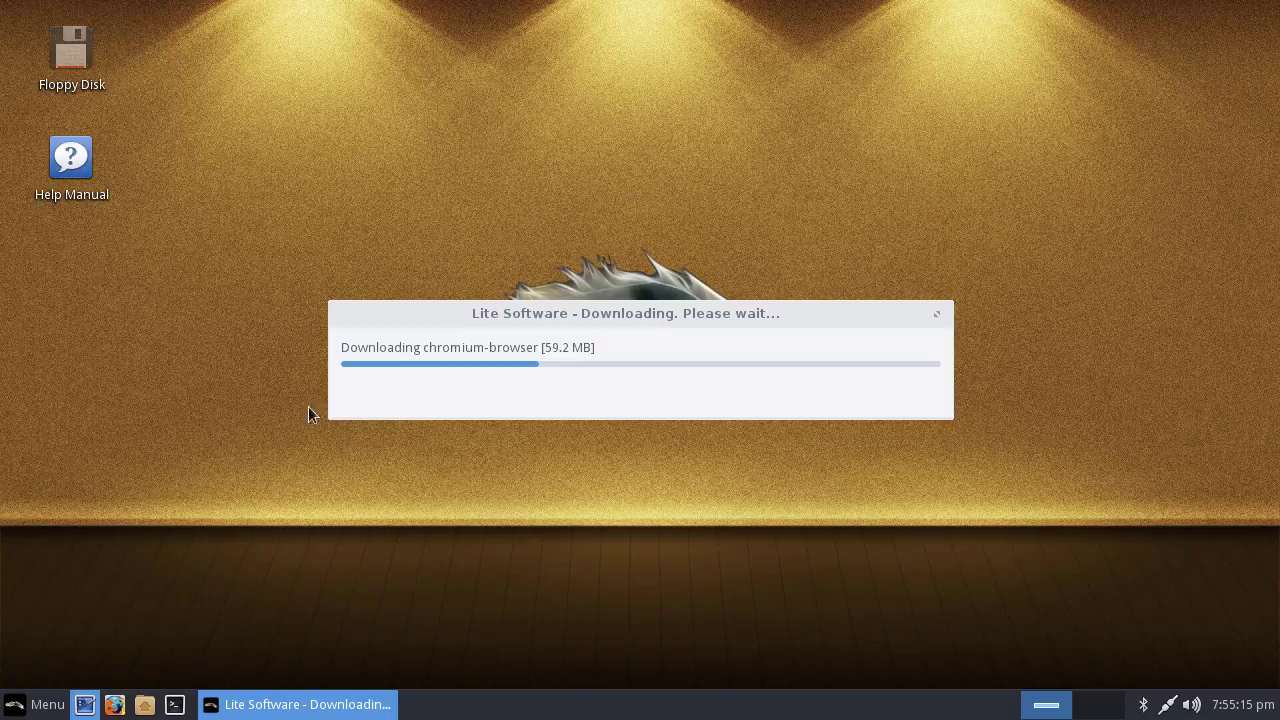
Move the download dialog to the top, toggle the menu twice, then return the dialog to centre
left_click_drag(533, 318, 495, 76)
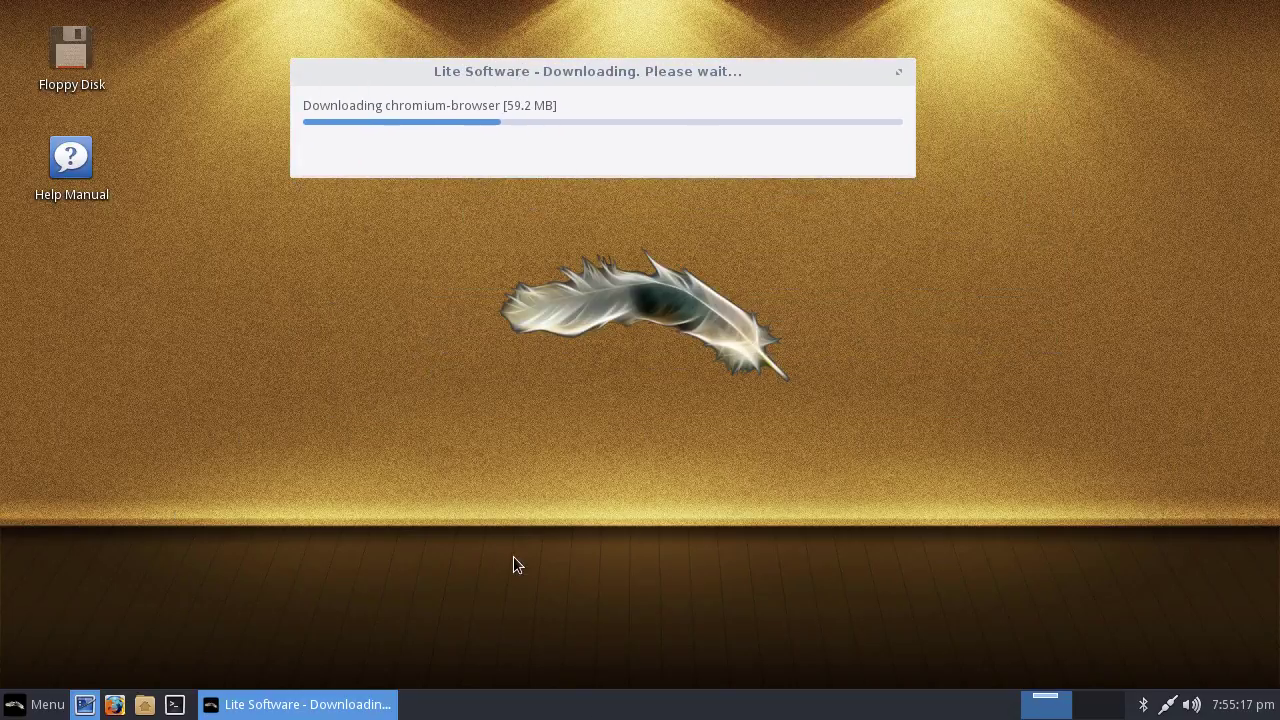
left_click(20, 702)
left_click(20, 702)
left_click(20, 702)
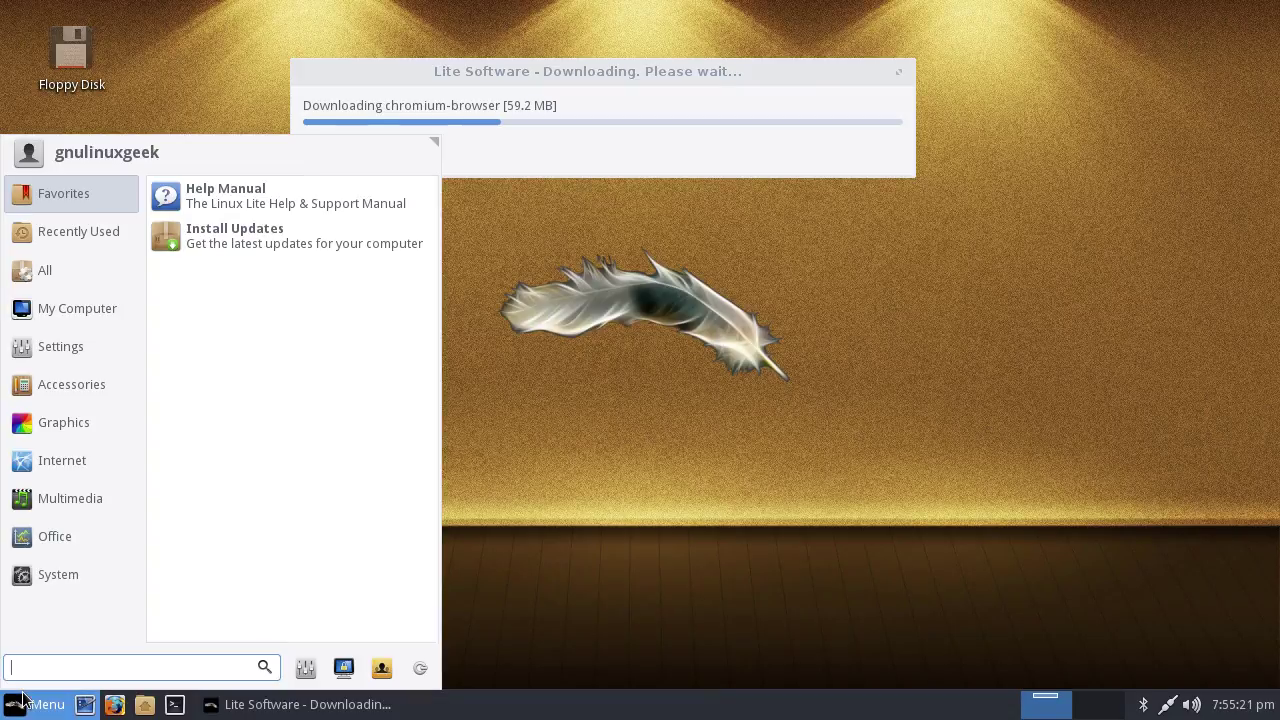
left_click(20, 702)
left_click_drag(686, 81, 742, 297)
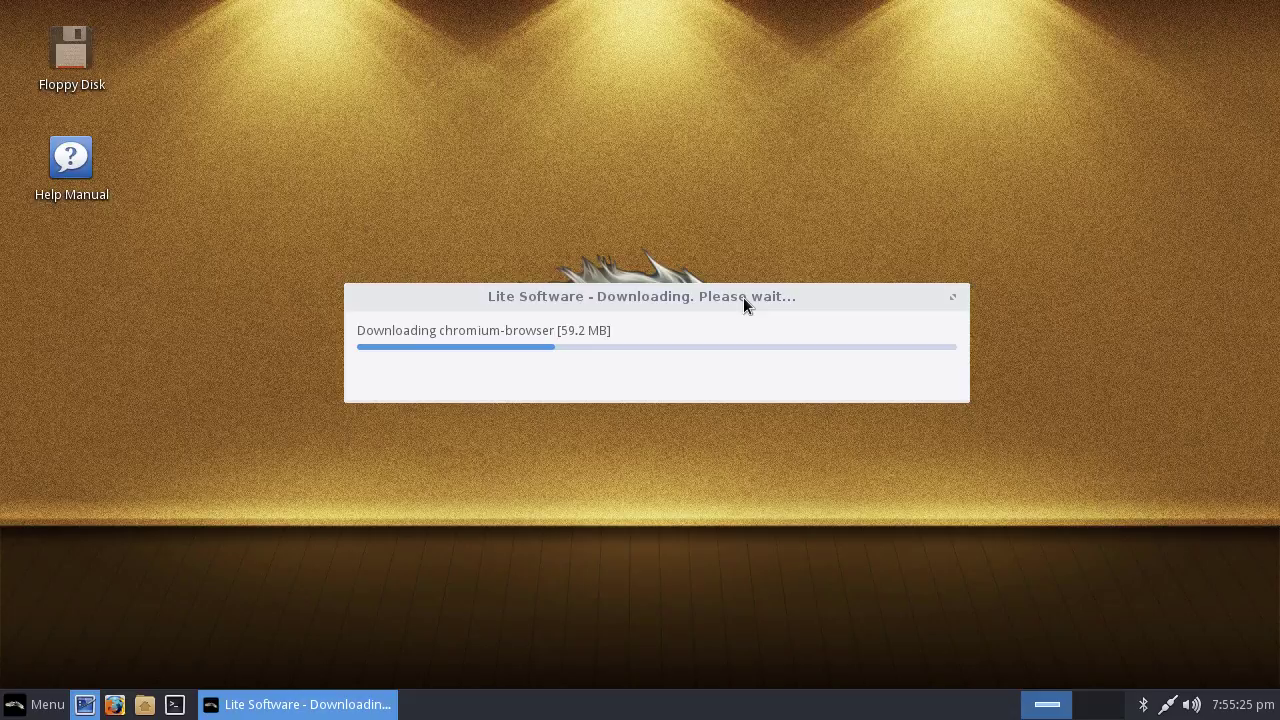